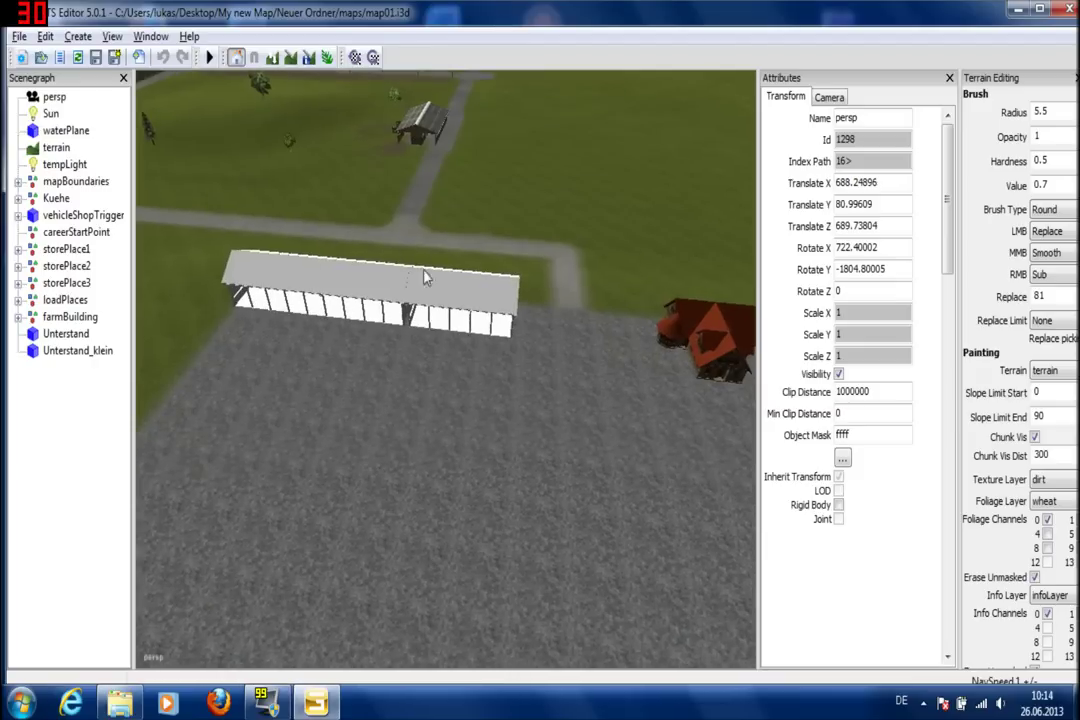
- Cut the Unterstand and Unterstand_klein shelters out of the scene
{"action": "left_click", "coordinate": [60, 333]}
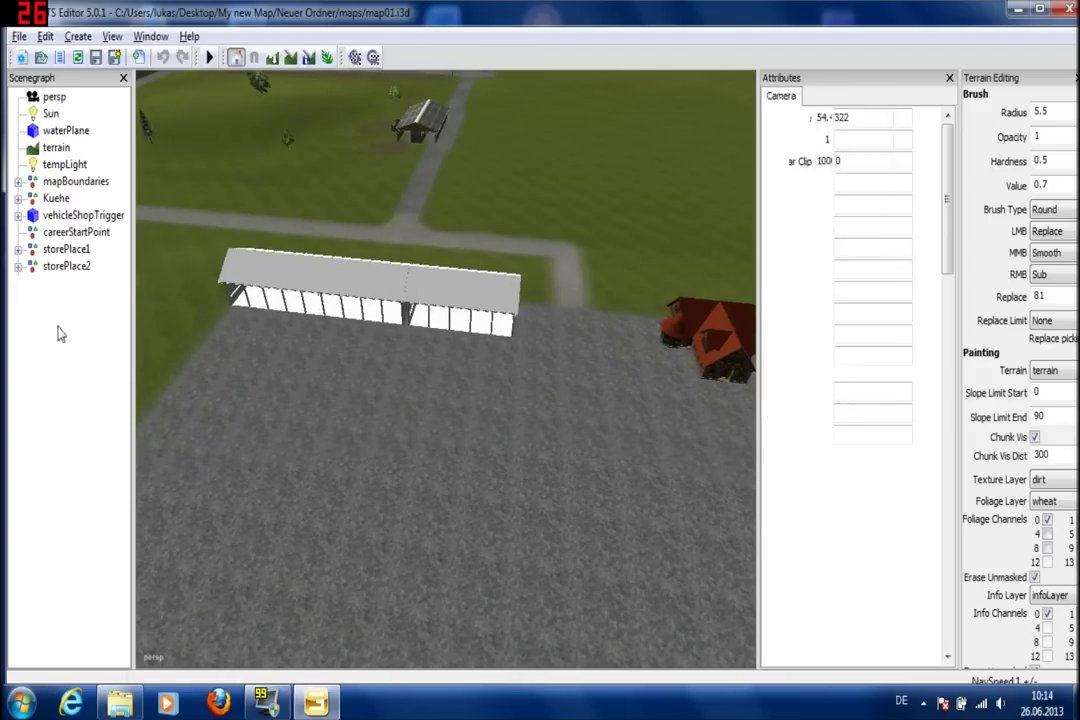
{"action": "left_click", "coordinate": [45, 36]}
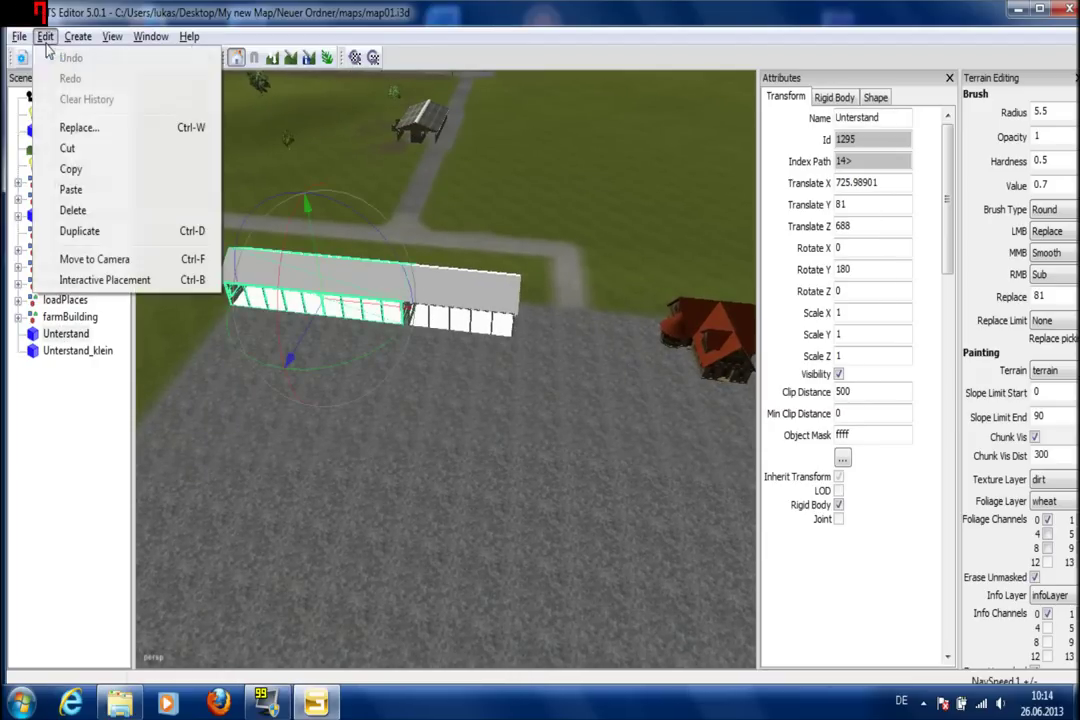
{"action": "left_click", "coordinate": [67, 149]}
{"action": "left_click", "coordinate": [62, 334]}
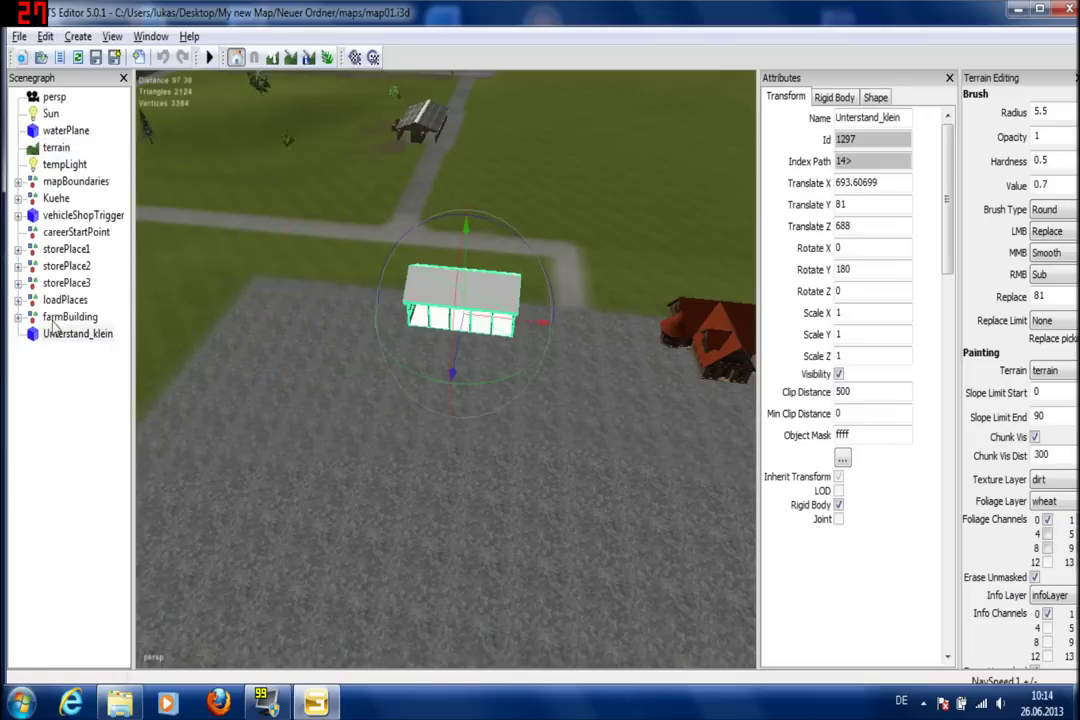
{"action": "left_click", "coordinate": [45, 36]}
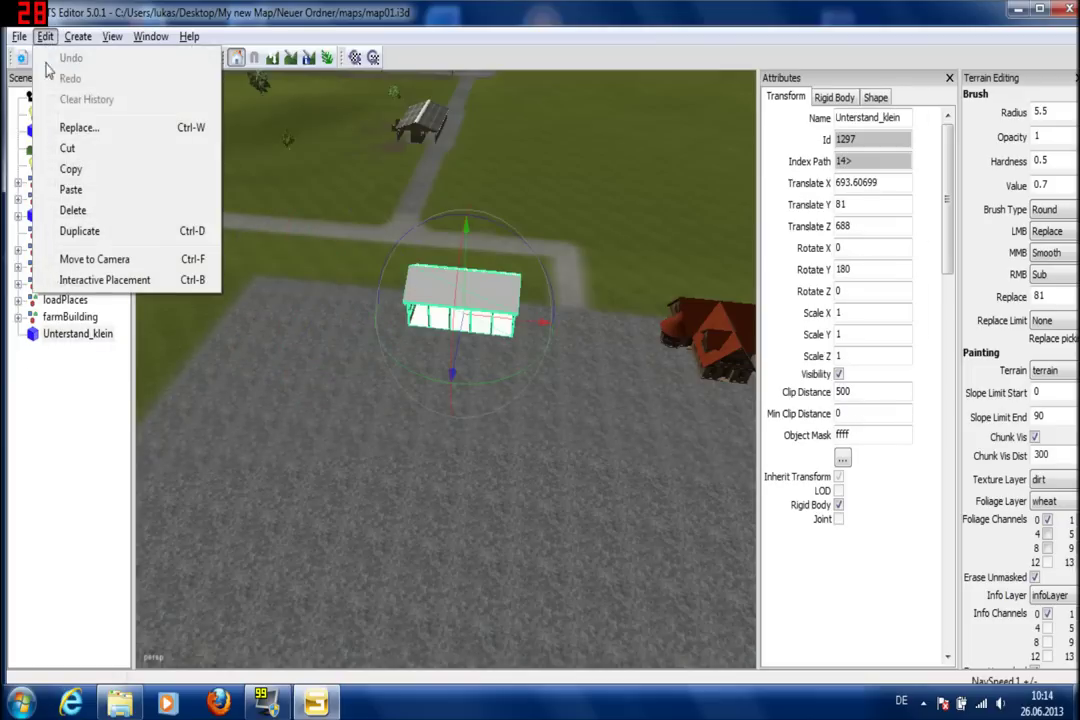
{"action": "left_click", "coordinate": [67, 149]}
- Import the bga model from the maps/models/buildings/bga folder
{"action": "left_click_drag", "start_coordinate": [267, 547], "coordinate": [258, 521], "text": "alt"}
{"action": "middle_click_drag", "start_coordinate": [257, 522], "coordinate": [178, 250], "text": "alt"}
{"action": "mouse_move", "coordinate": [490, 478]}
{"action": "middle_mouse_down", "text": "alt"}
{"action": "mouse_move", "coordinate": [443, 207]}
{"action": "mouse_move", "coordinate": [305, 8]}
{"action": "middle_mouse_up", "text": "alt"}
{"action": "scroll", "coordinate": [362, 381], "scroll_direction": "down", "scroll_amount": 4}
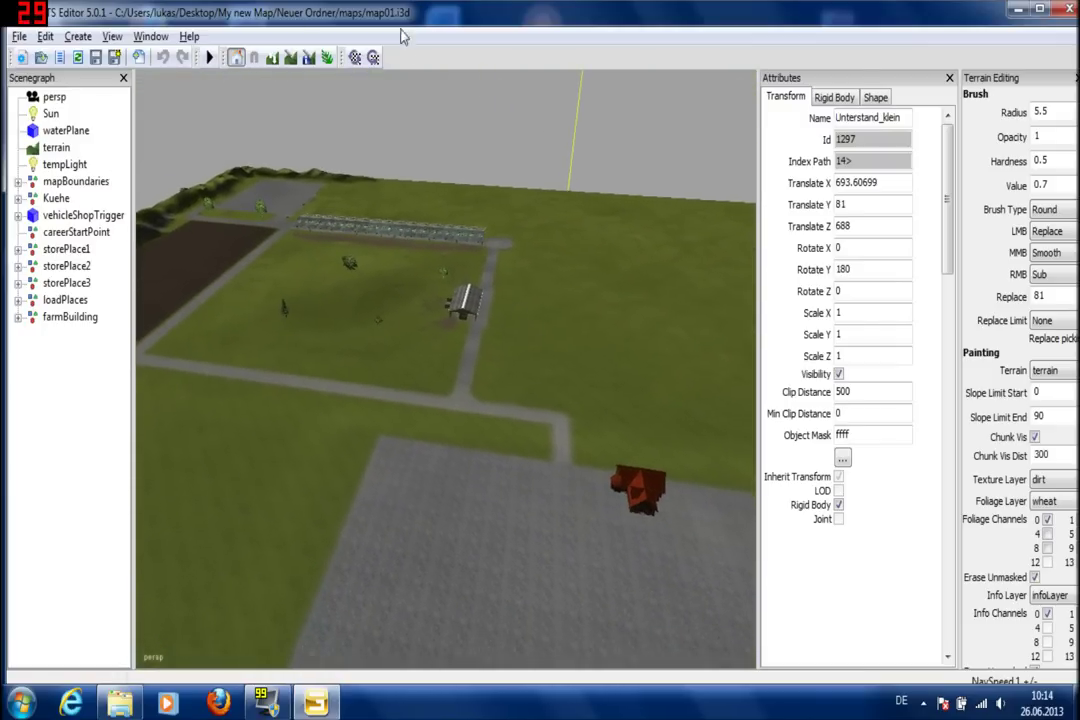
{"action": "scroll", "coordinate": [408, 481], "scroll_direction": "down", "scroll_amount": 2}
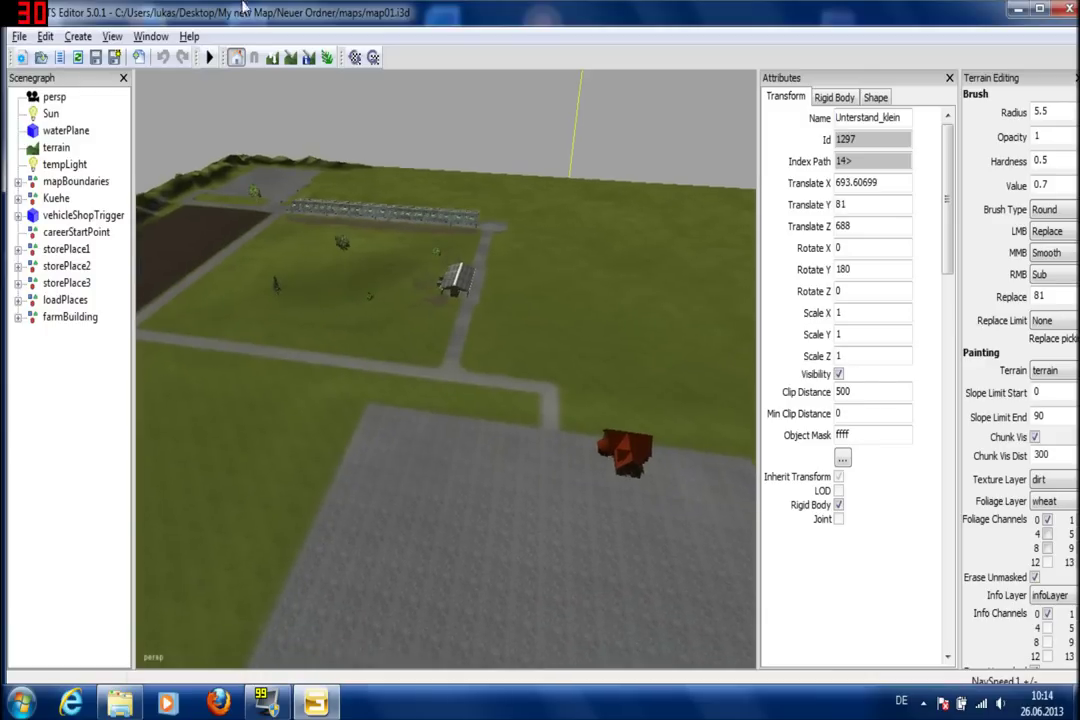
{"action": "left_click", "coordinate": [19, 38]}
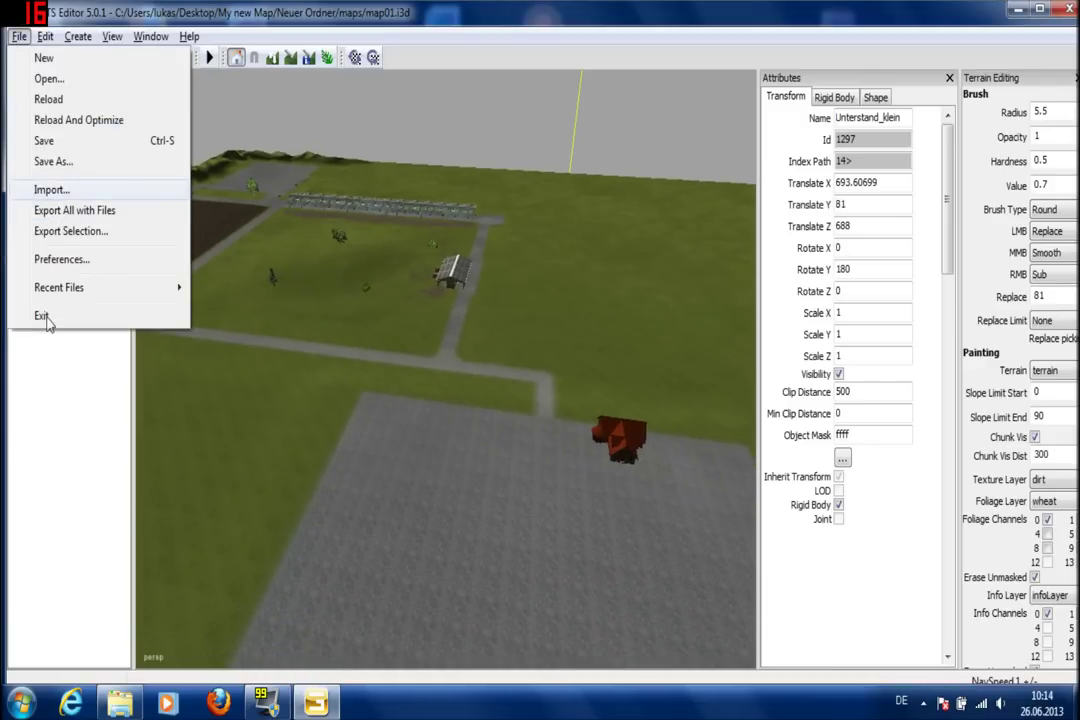
{"action": "left_click", "coordinate": [92, 185]}
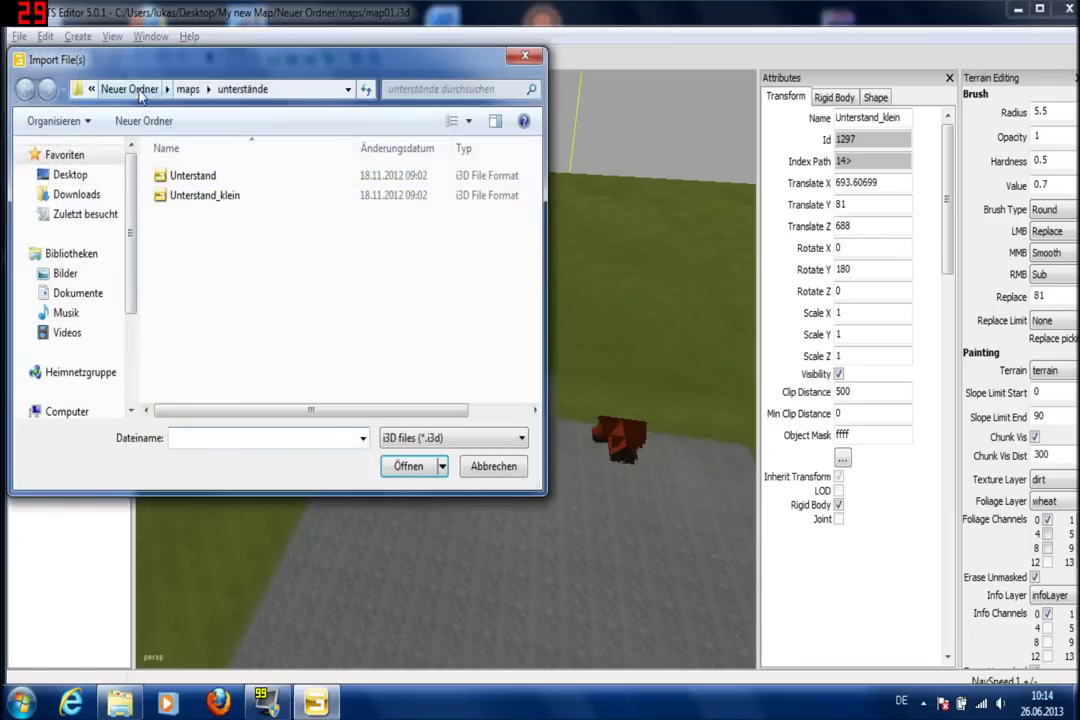
{"action": "left_click", "coordinate": [122, 92]}
{"action": "double_click", "coordinate": [212, 178]}
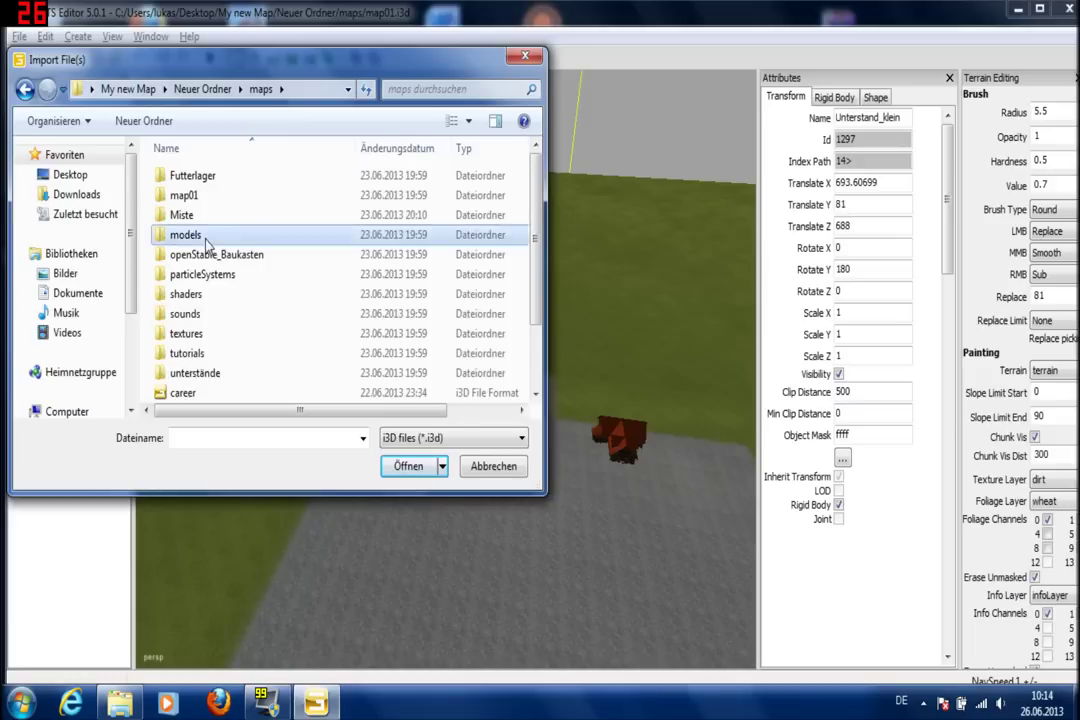
{"action": "double_click", "coordinate": [200, 236]}
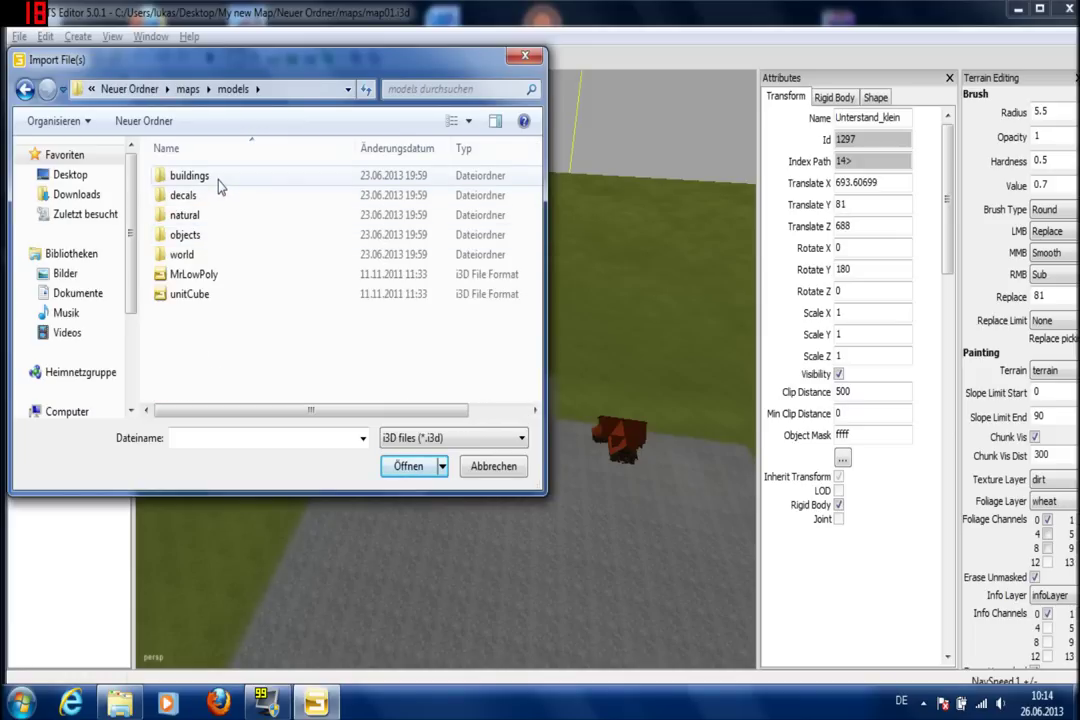
{"action": "double_click", "coordinate": [218, 186]}
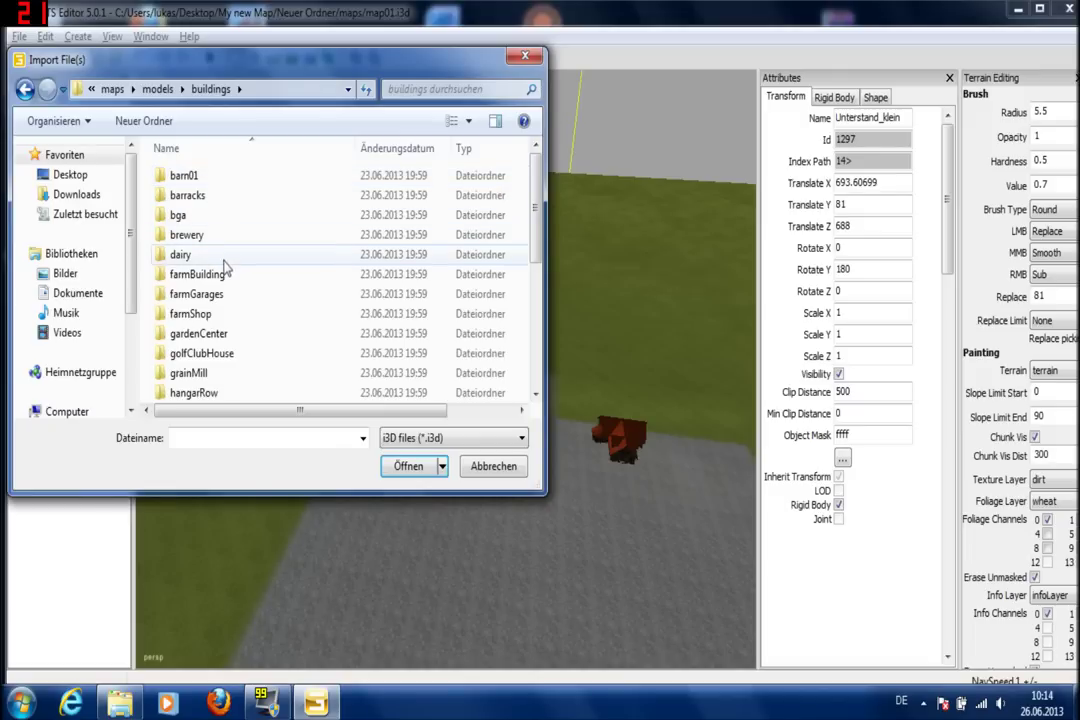
{"action": "double_click", "coordinate": [182, 214]}
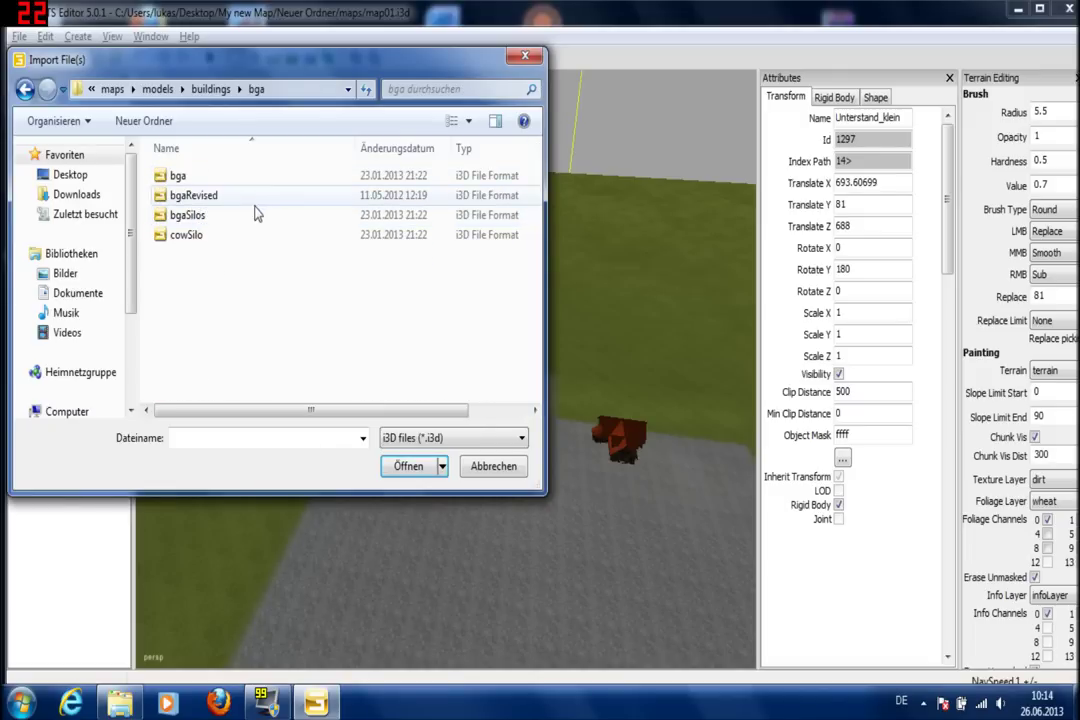
{"action": "double_click", "coordinate": [229, 178]}
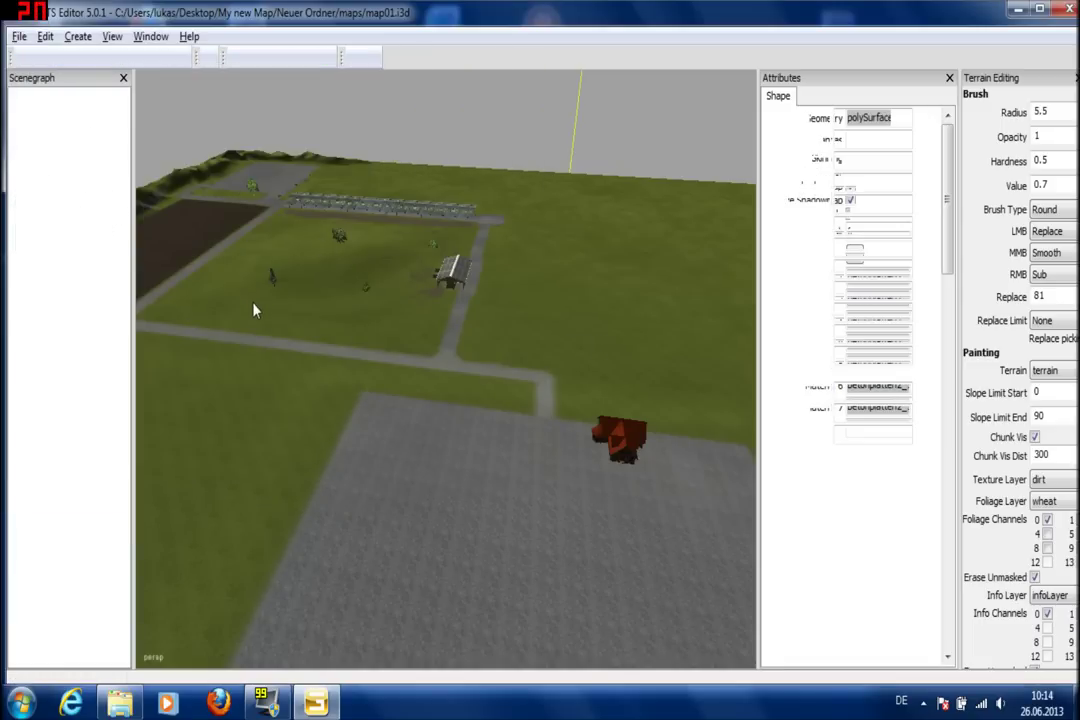
- Place the imported BGA on the paved yard at about X 687, Z 622, and cut it out of the scene
{"action": "left_click", "coordinate": [41, 339]}
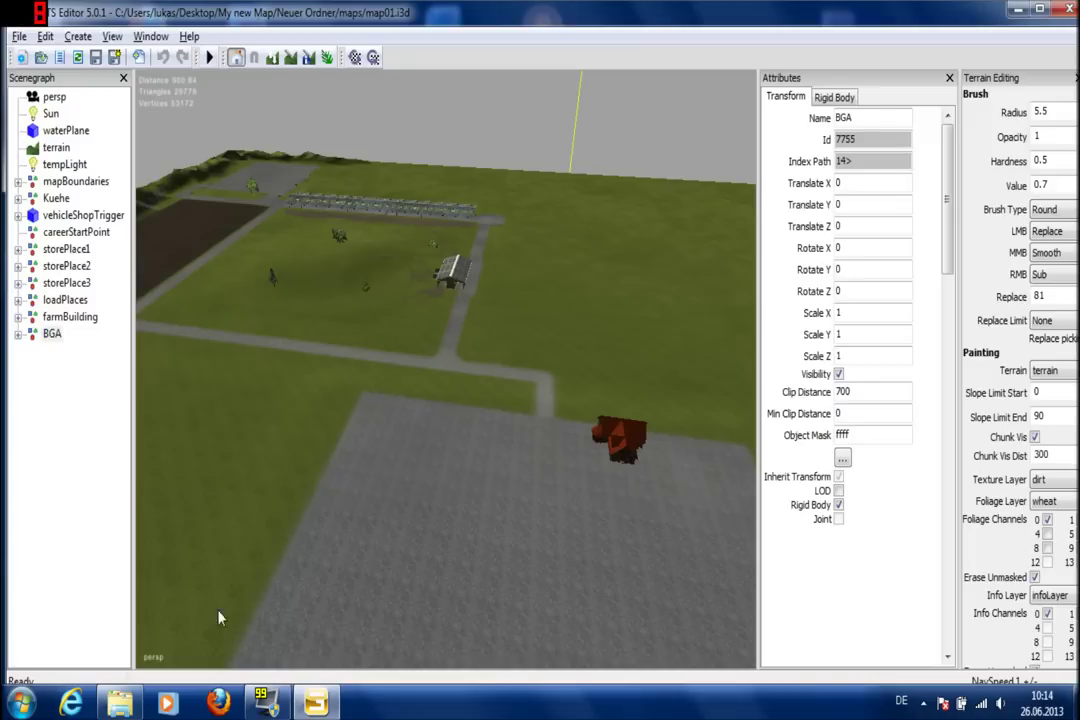
{"action": "left_click", "coordinate": [480, 612]}
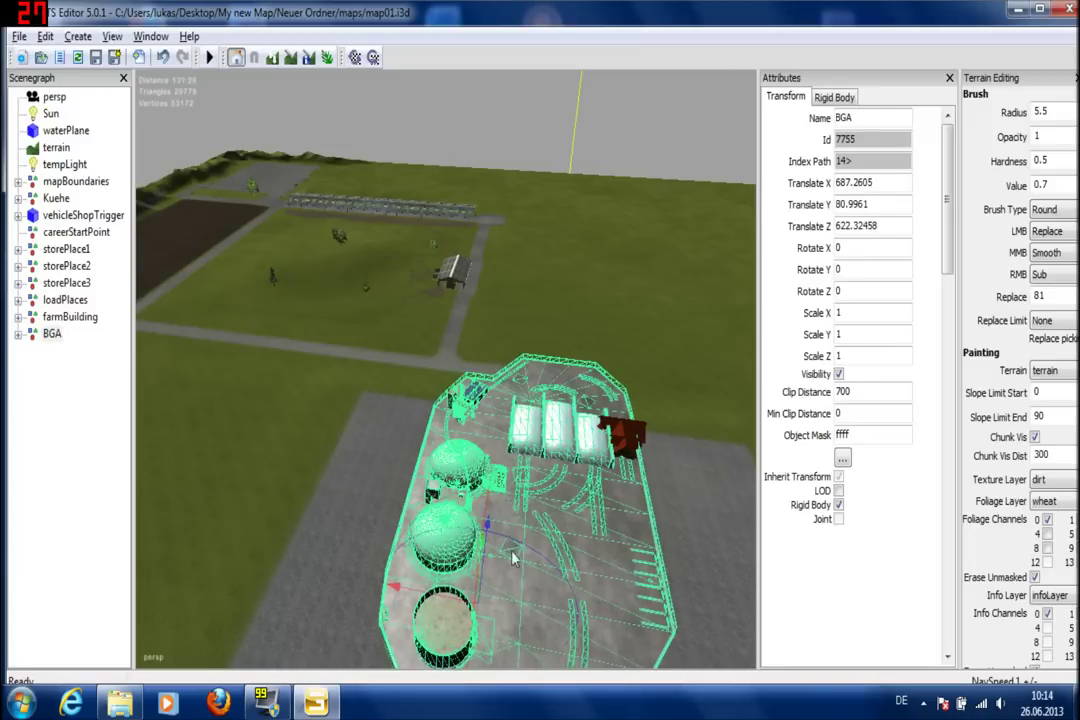
{"action": "middle_click_drag", "start_coordinate": [592, 525], "coordinate": [440, 200], "text": "alt"}
{"action": "mouse_move", "coordinate": [586, 388]}
{"action": "middle_mouse_down", "text": "alt"}
{"action": "mouse_move", "coordinate": [404, 80]}
{"action": "mouse_move", "coordinate": [382, 132]}
{"action": "mouse_move", "coordinate": [401, 134]}
{"action": "mouse_move", "coordinate": [381, 64]}
{"action": "mouse_move", "coordinate": [484, 57]}
{"action": "mouse_move", "coordinate": [492, 206]}
{"action": "mouse_move", "coordinate": [545, 298]}
{"action": "middle_mouse_up", "text": "alt"}
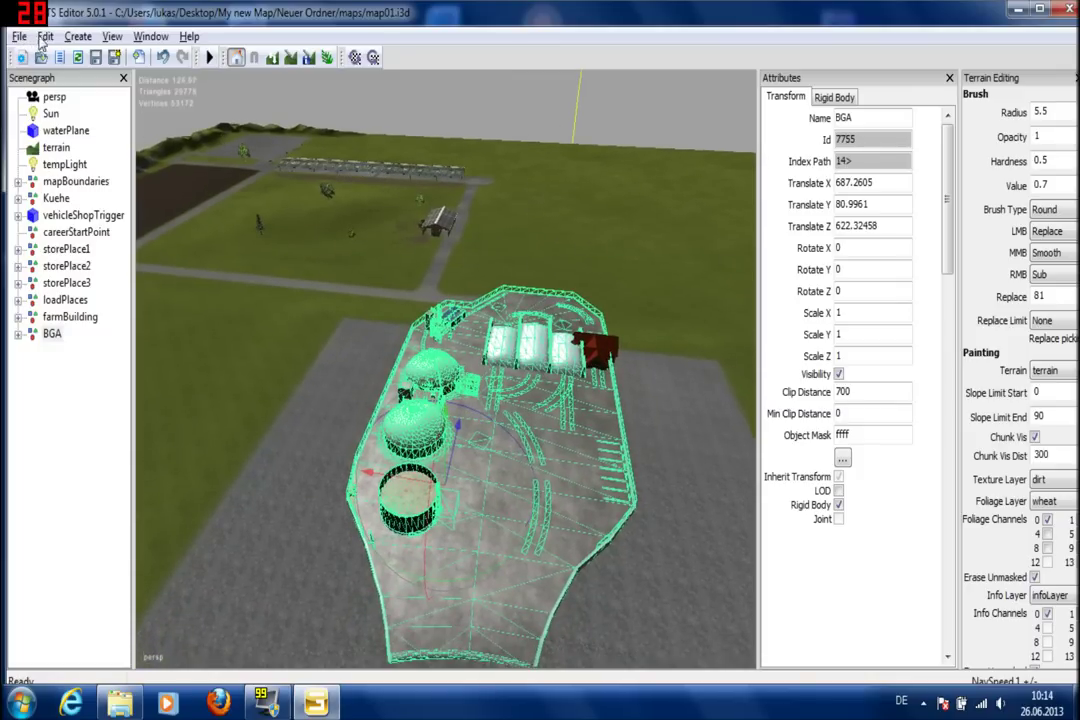
{"action": "left_click", "coordinate": [45, 36]}
{"action": "left_click", "coordinate": [73, 150]}
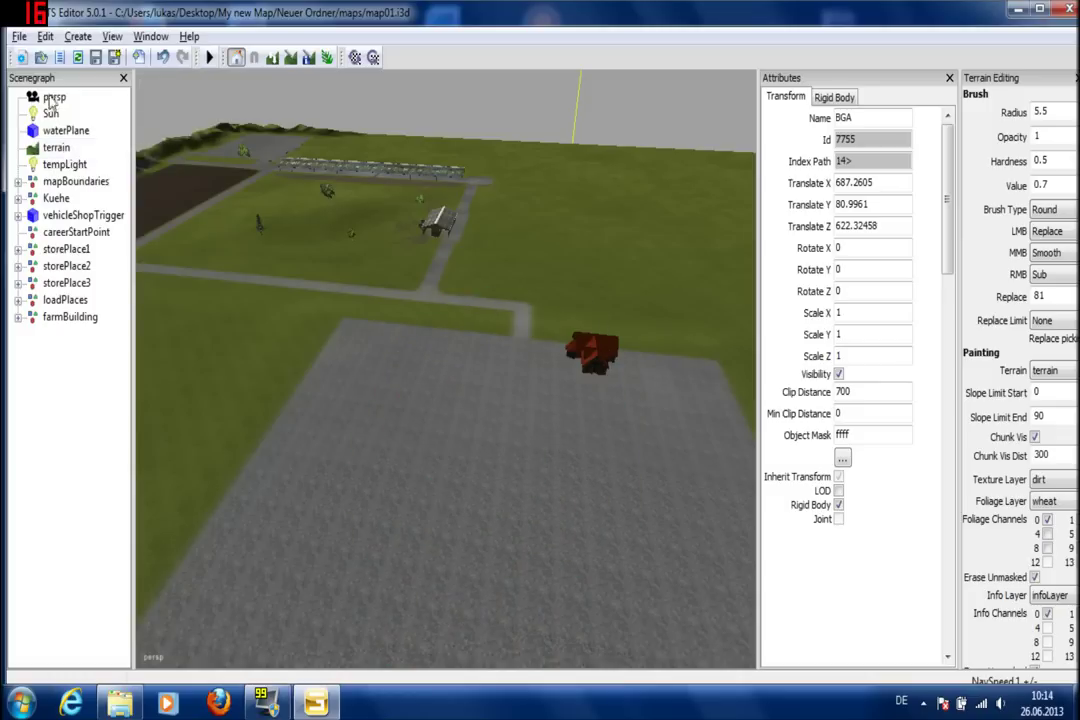
- Import the bgaRevised model from the bga buildings folder
{"action": "left_click", "coordinate": [19, 36]}
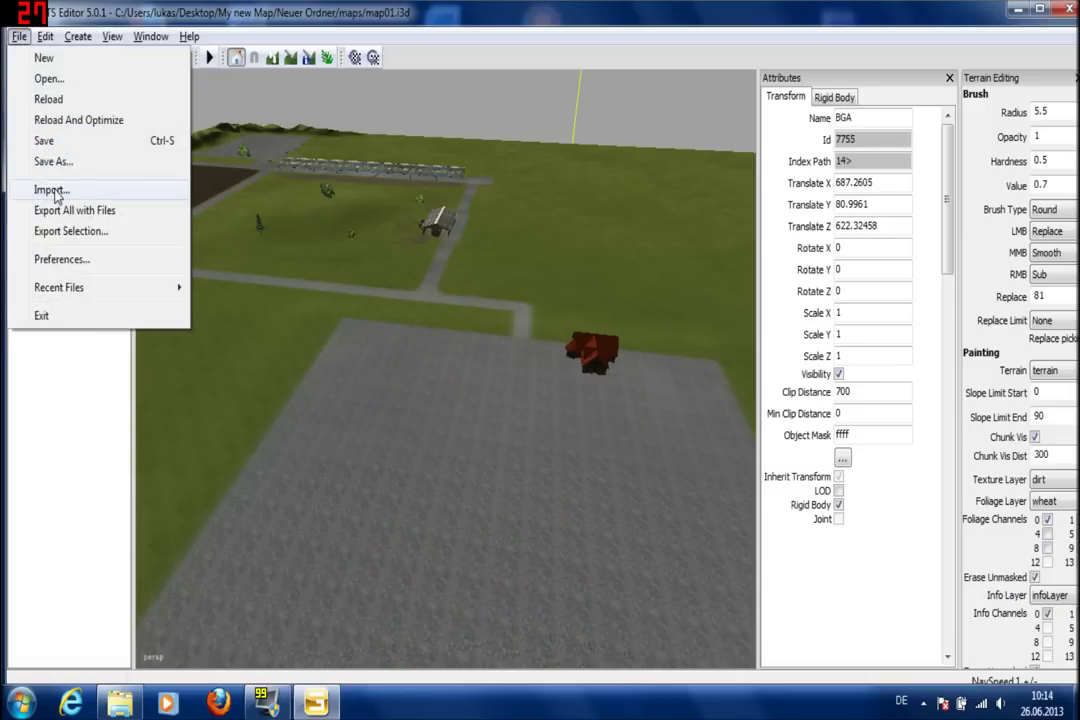
{"action": "left_click", "coordinate": [52, 190]}
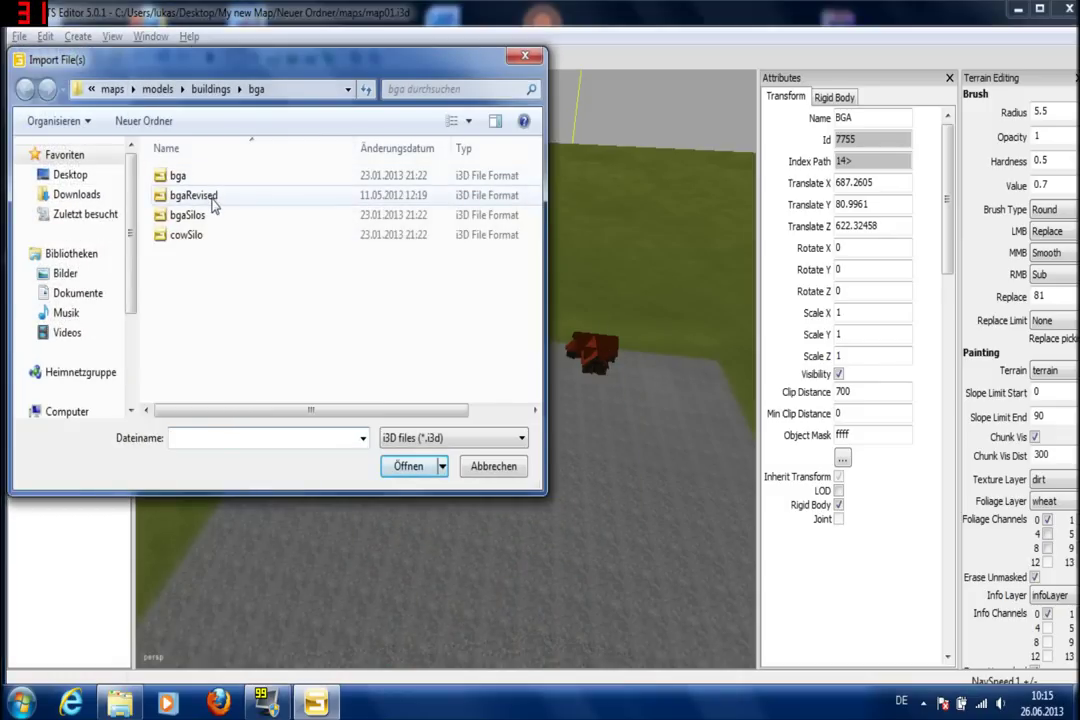
{"action": "left_click", "coordinate": [211, 197]}
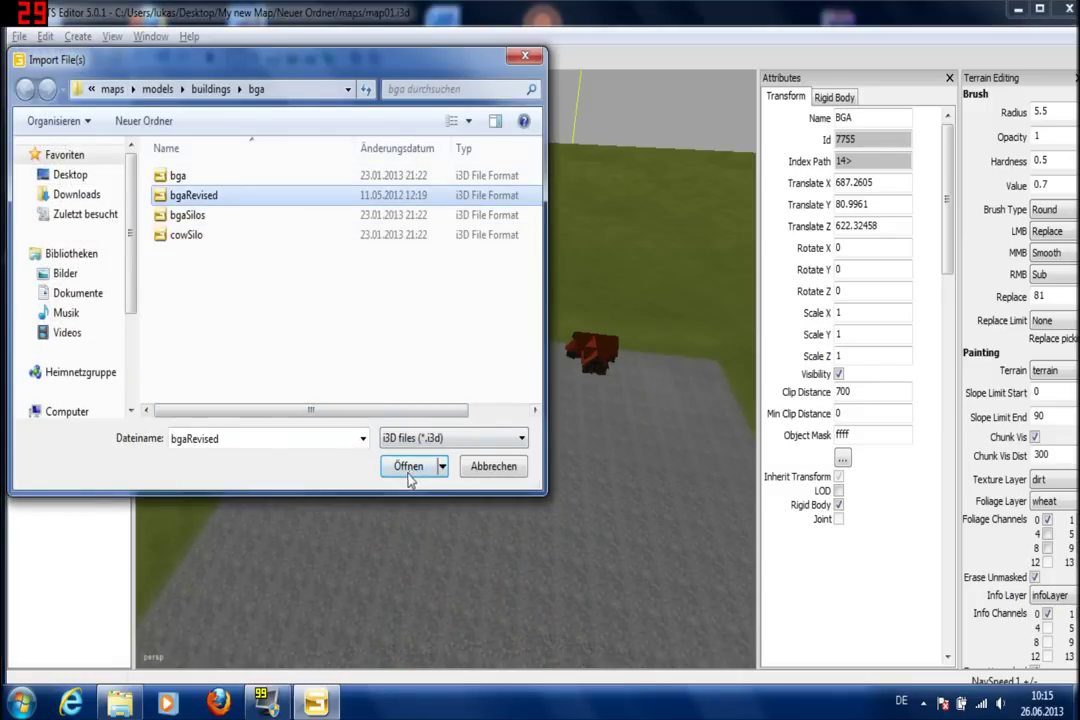
{"action": "left_click", "coordinate": [408, 468]}
- Place the imported bga object interactively on the paved yard at about X 697, Z 626
{"action": "left_click", "coordinate": [50, 334]}
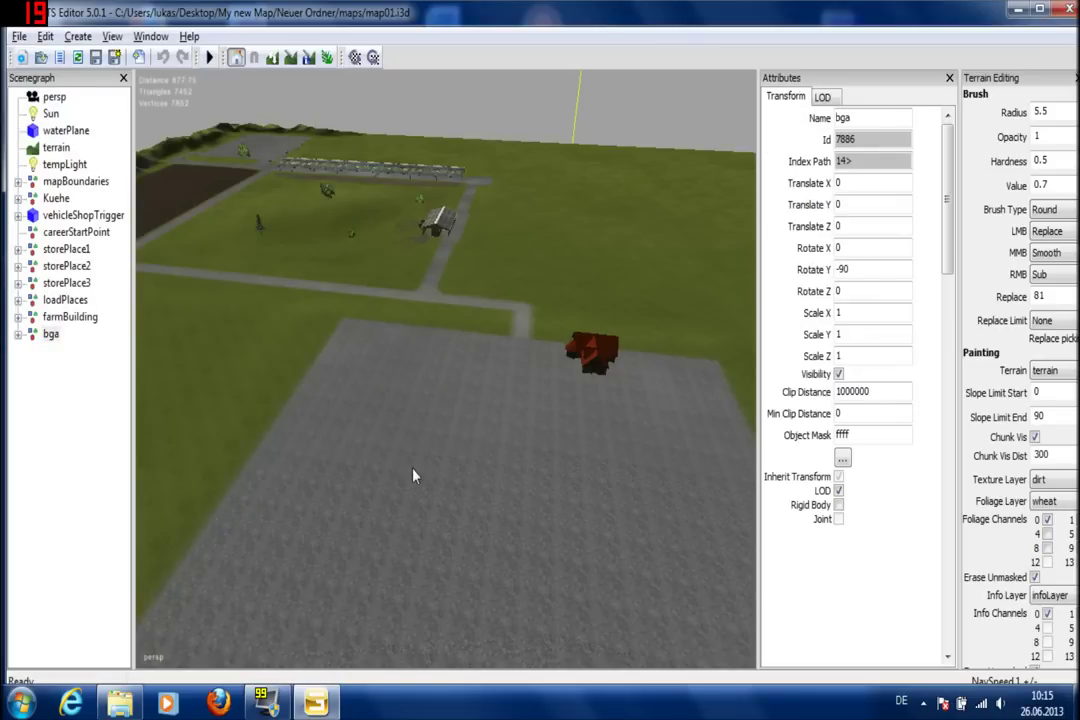
{"action": "key", "text": "ctrl+b"}
{"action": "mouse_move", "coordinate": [599, 603]}
{"action": "left_mouse_down", "text": "alt"}
{"action": "mouse_move", "coordinate": [541, 624]}
{"action": "mouse_move", "coordinate": [596, 622]}
{"action": "left_mouse_up", "text": "alt"}
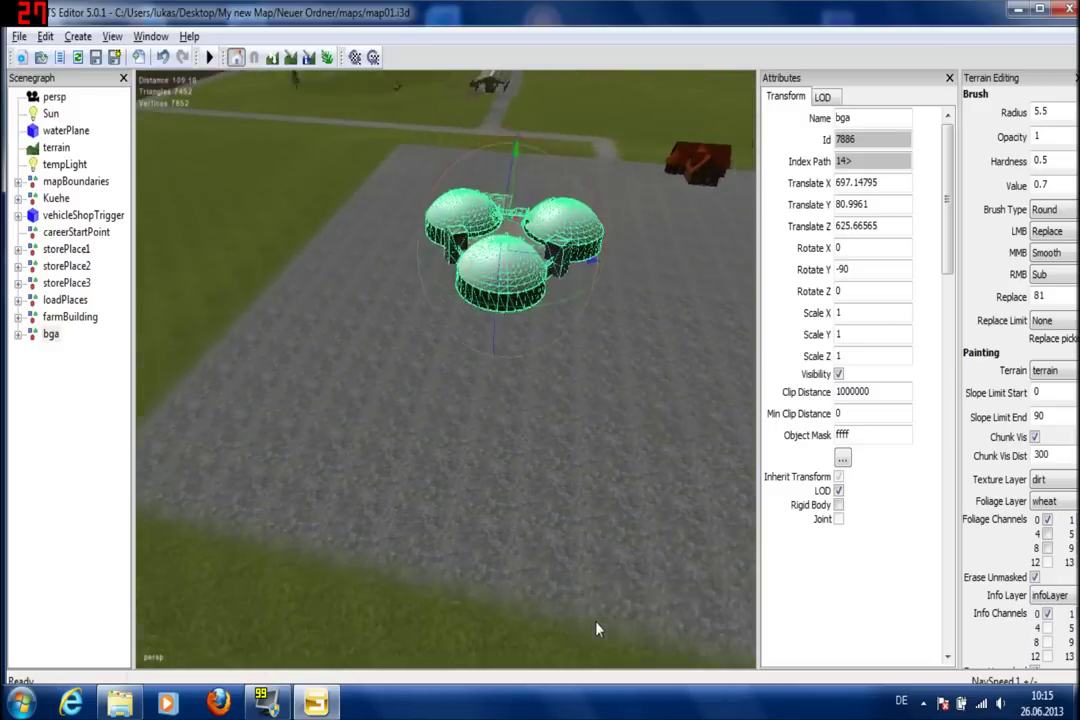
{"action": "scroll", "coordinate": [598, 632], "scroll_direction": "up", "scroll_amount": 3}
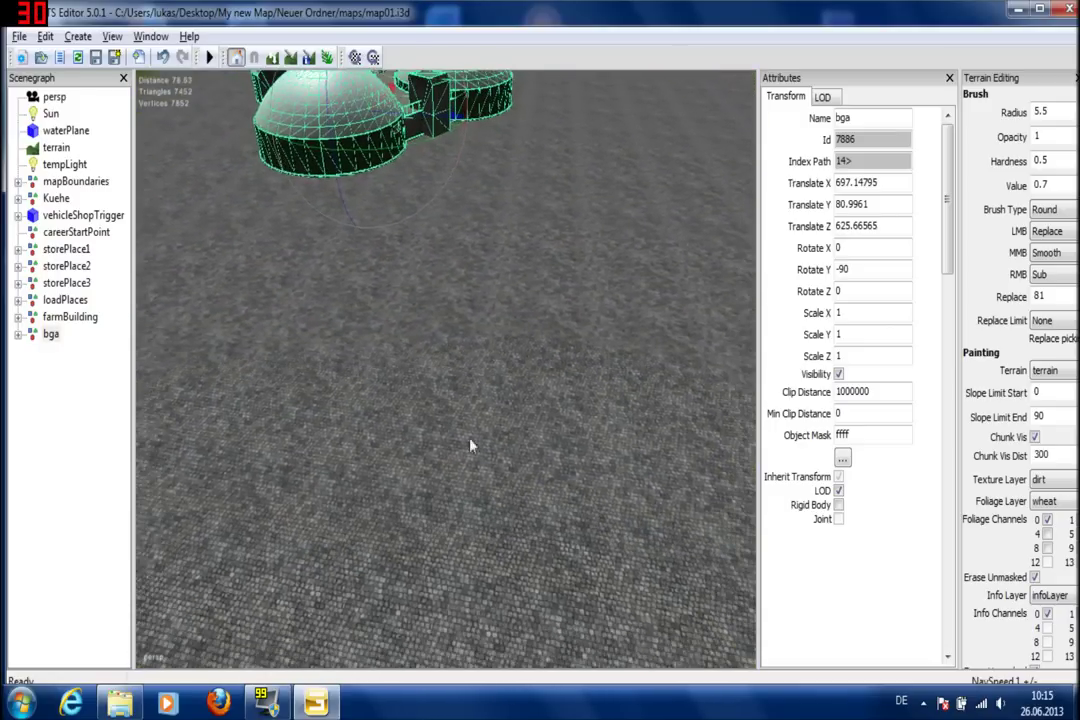
{"action": "right_click_drag", "start_coordinate": [472, 446], "coordinate": [439, 651], "text": "alt"}
{"action": "right_click_drag", "start_coordinate": [482, 250], "coordinate": [417, 714], "text": "alt"}
{"action": "right_click_drag", "start_coordinate": [492, 290], "coordinate": [483, 690], "text": "alt"}
{"action": "right_click_drag", "start_coordinate": [550, 308], "coordinate": [546, 600], "text": "alt"}
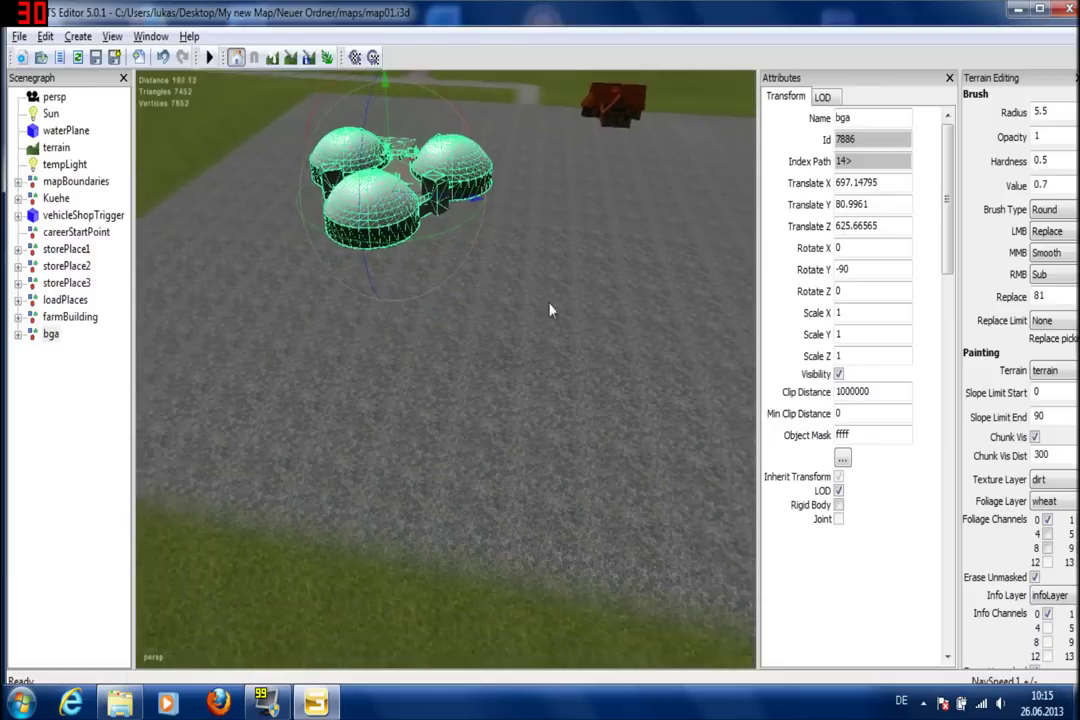
{"action": "scroll", "coordinate": [549, 310], "scroll_direction": "down", "scroll_amount": 3}
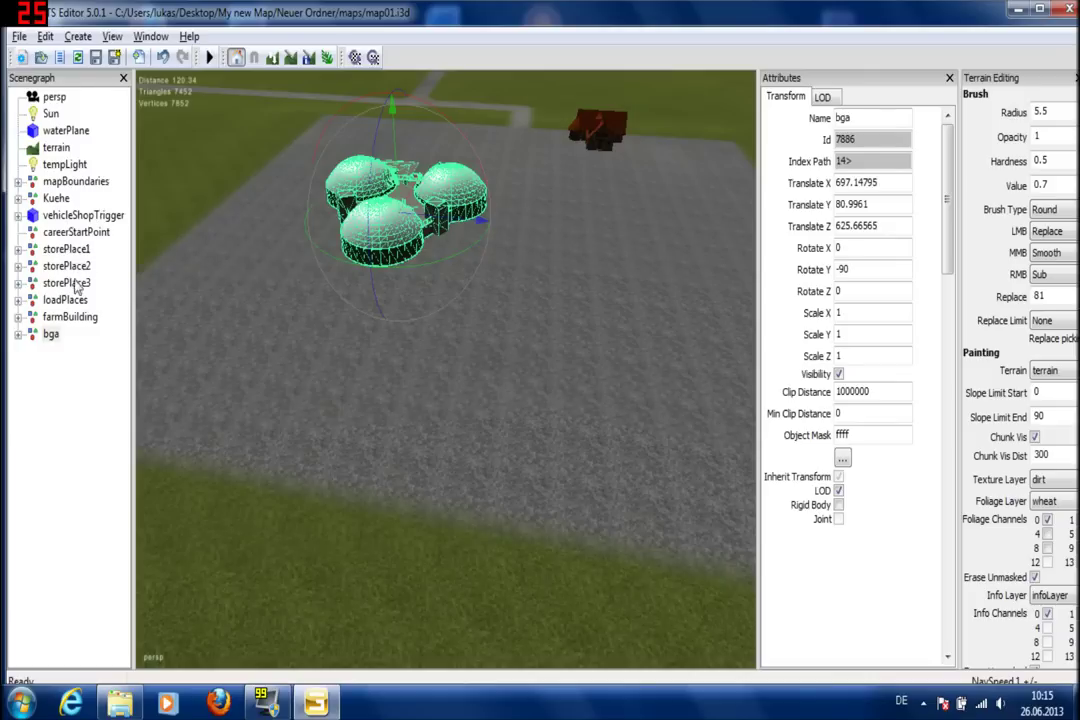
- Create a new transform group and rename it Hof1
{"action": "left_click", "coordinate": [78, 38]}
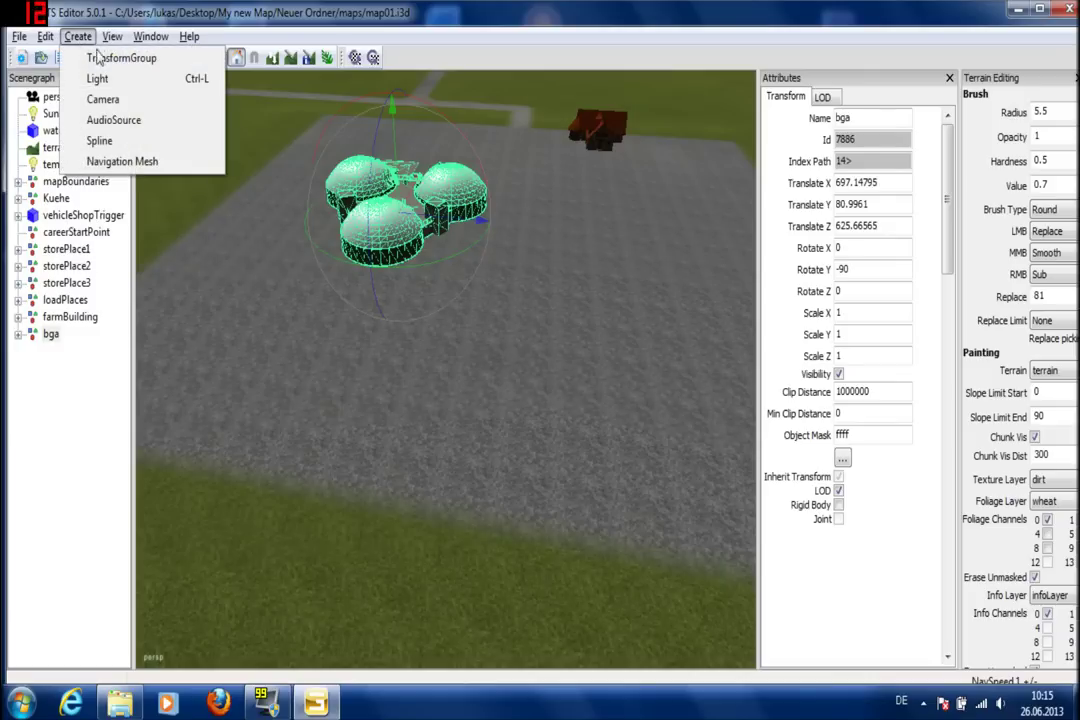
{"action": "left_click", "coordinate": [120, 58]}
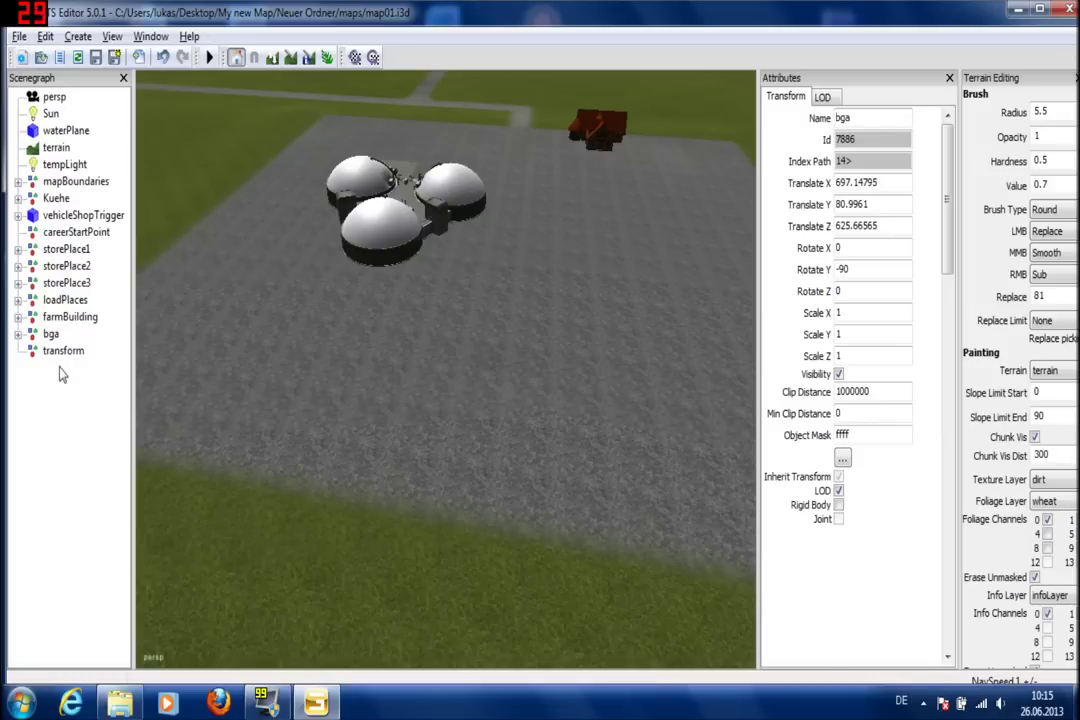
{"action": "left_click", "coordinate": [64, 354]}
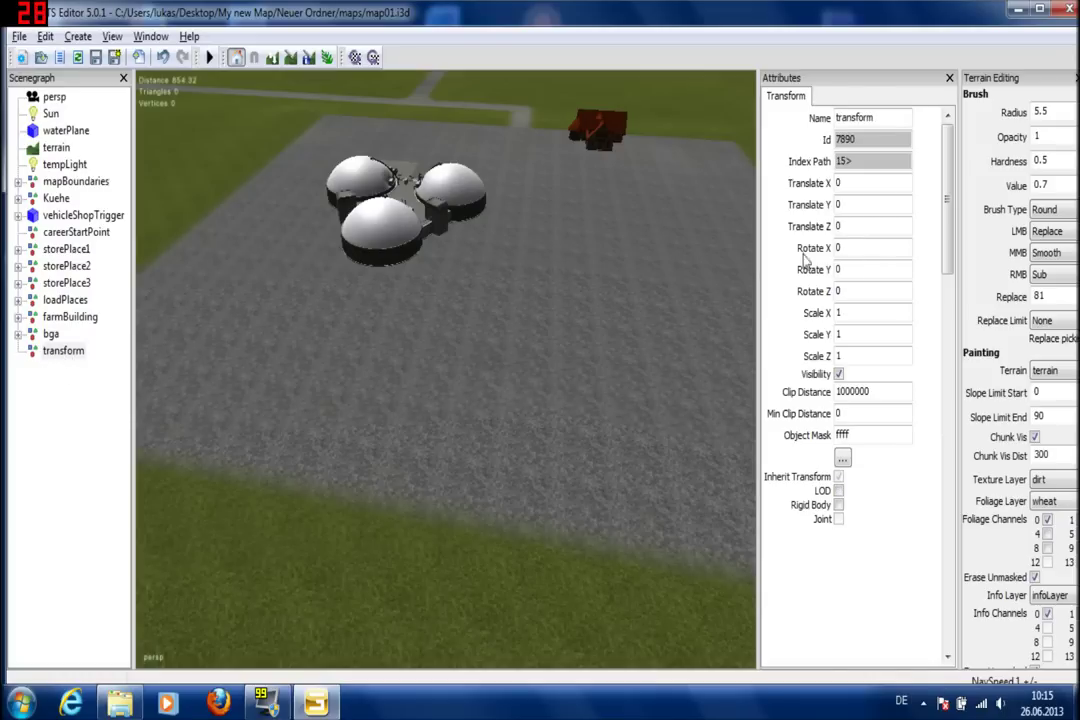
{"action": "left_click_drag", "start_coordinate": [875, 118], "coordinate": [853, 118]}
{"action": "key", "text": "BackSpace"}
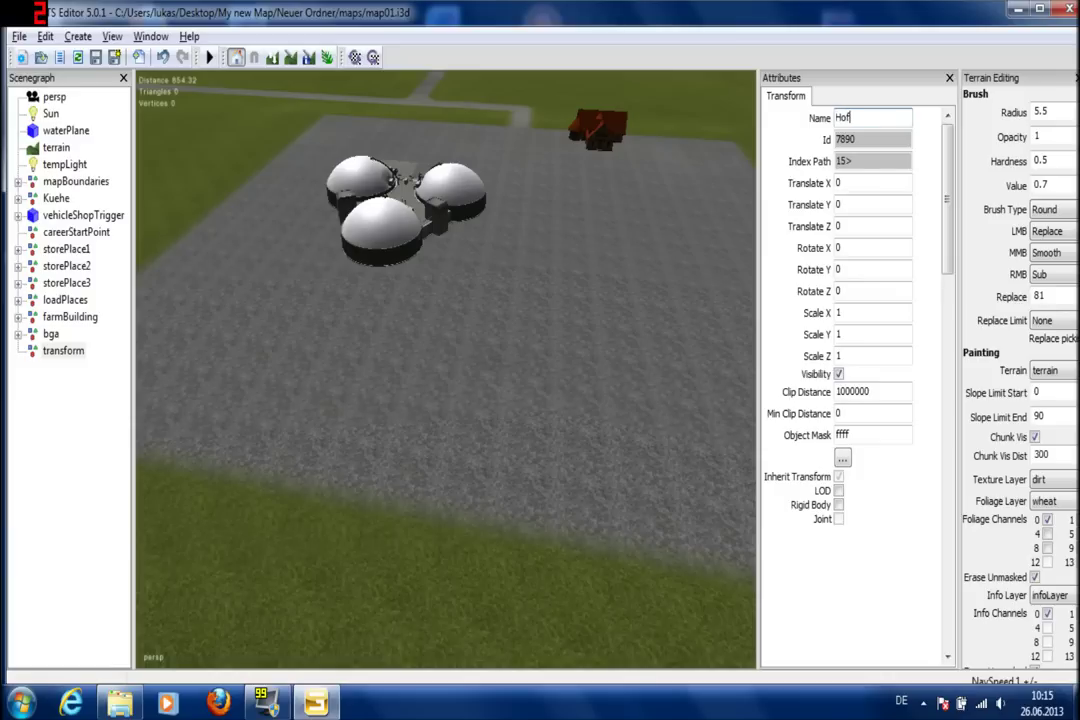
{"action": "key", "text": "Return"}
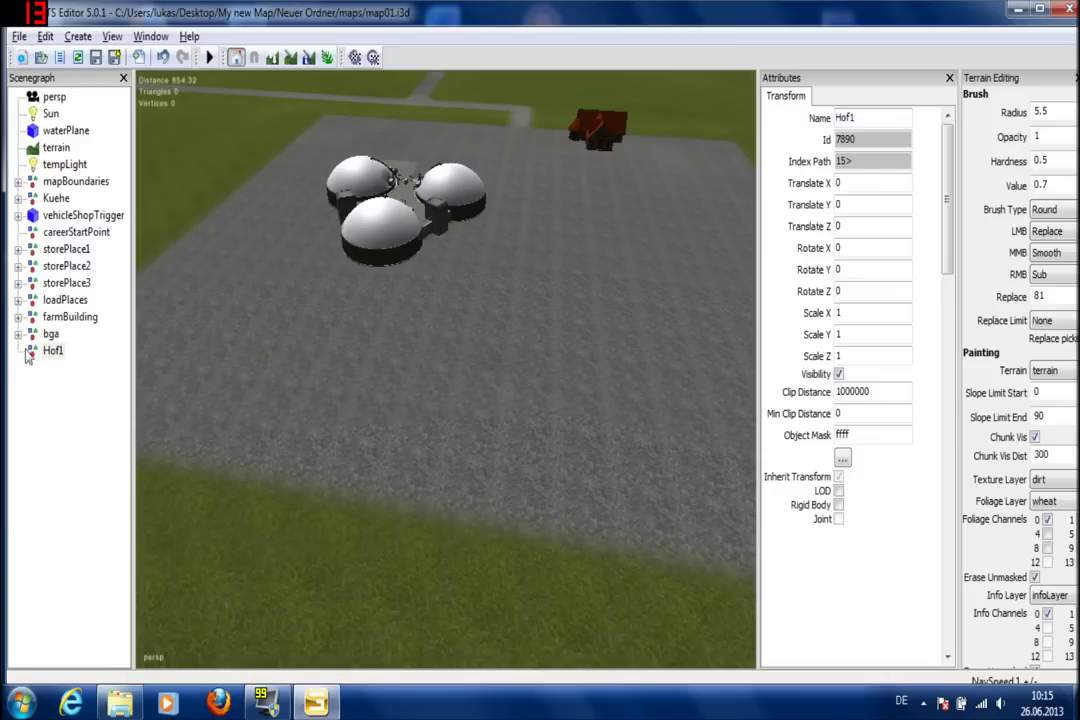
- Select careerStartPoint, storePlace1, storePlace2, storePlace3 and loadPlaces together with Hof1, and clear the selection
{"action": "left_click", "coordinate": [70, 232], "text": "ctrl"}
{"action": "left_click", "coordinate": [66, 249], "text": "ctrl"}
{"action": "left_click", "coordinate": [66, 266], "text": "ctrl"}
{"action": "left_click", "coordinate": [64, 284], "text": "ctrl"}
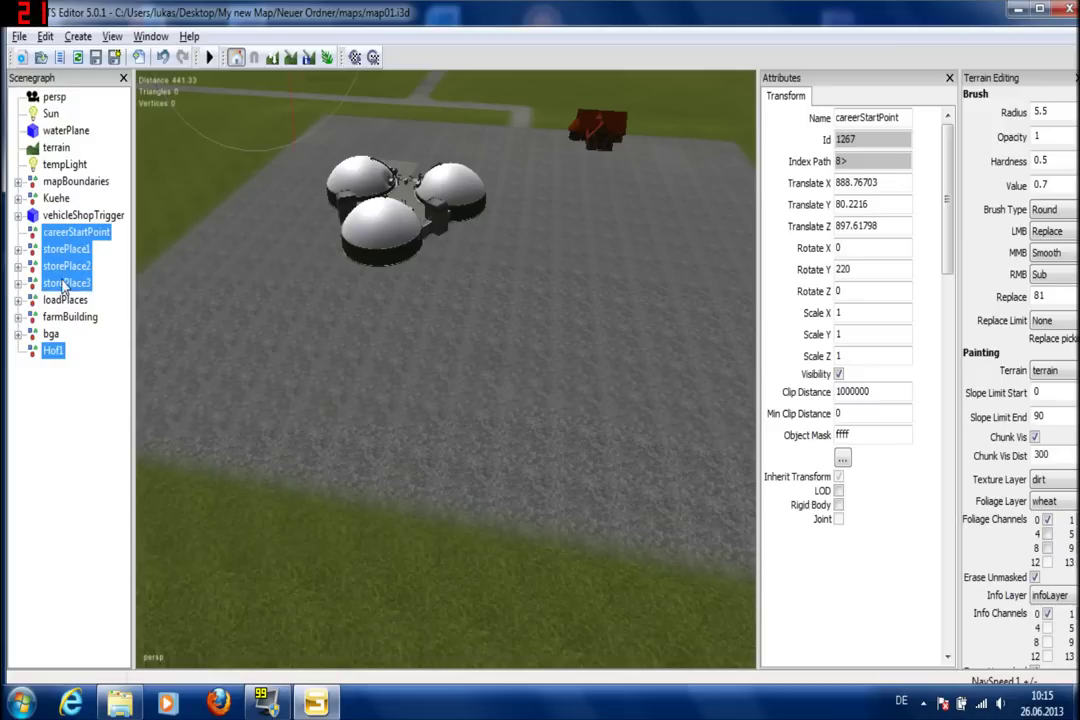
{"action": "left_click", "coordinate": [63, 302], "text": "ctrl"}
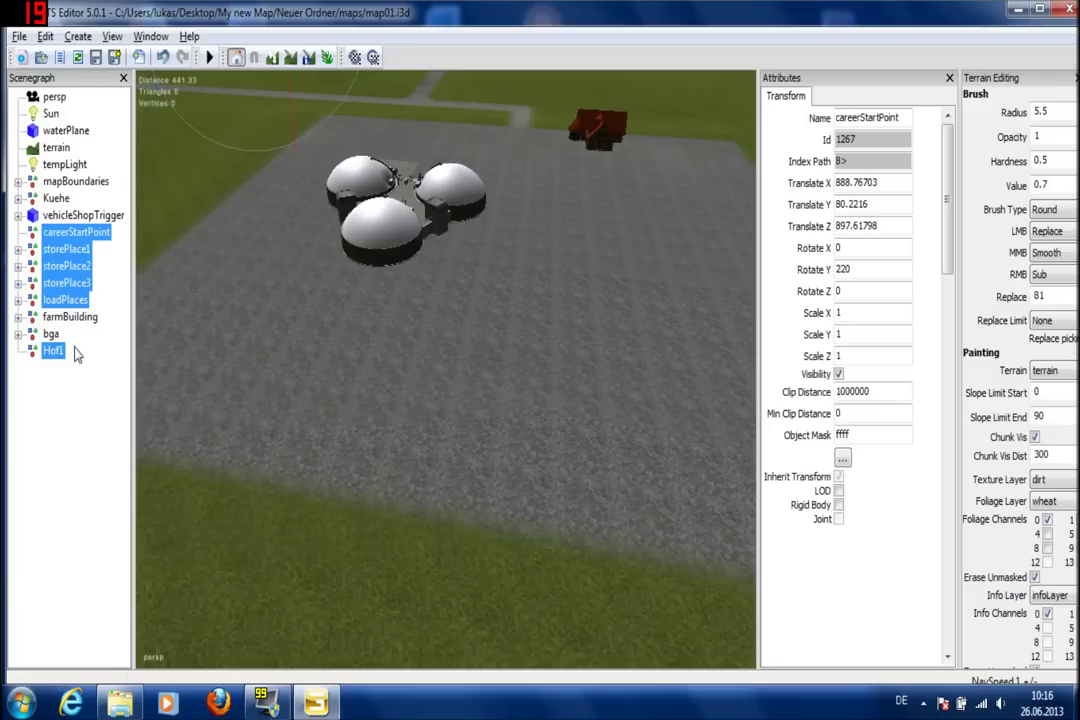
{"action": "left_click", "coordinate": [86, 424]}
{"action": "left_click", "coordinate": [366, 270]}
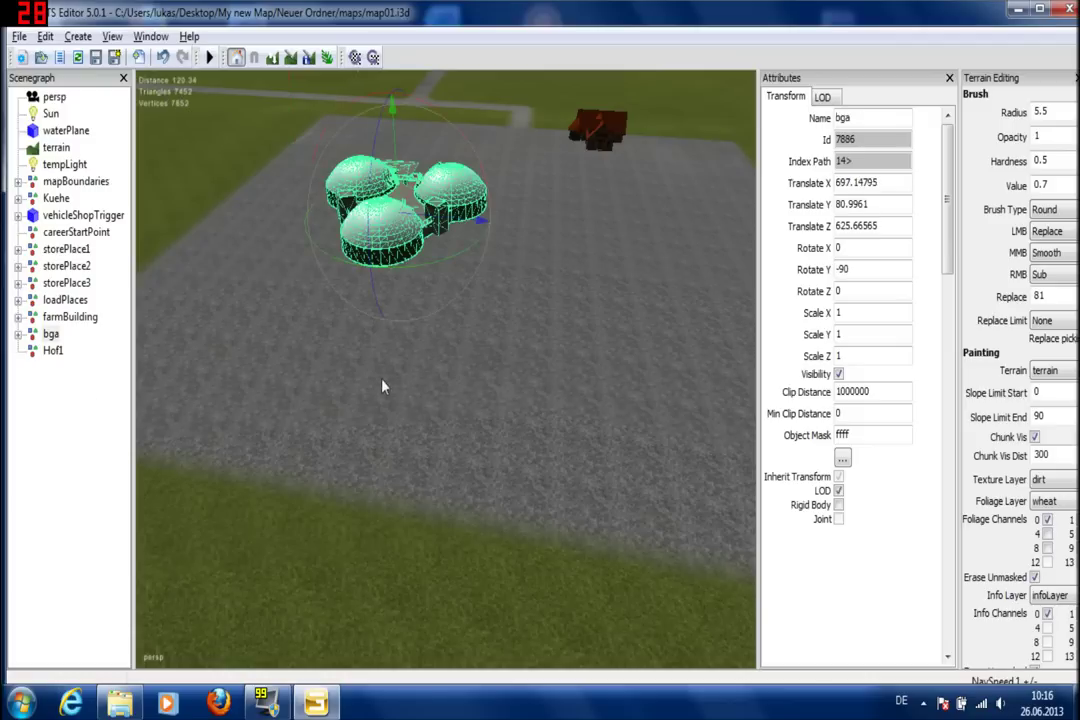
{"action": "left_click", "coordinate": [392, 435]}
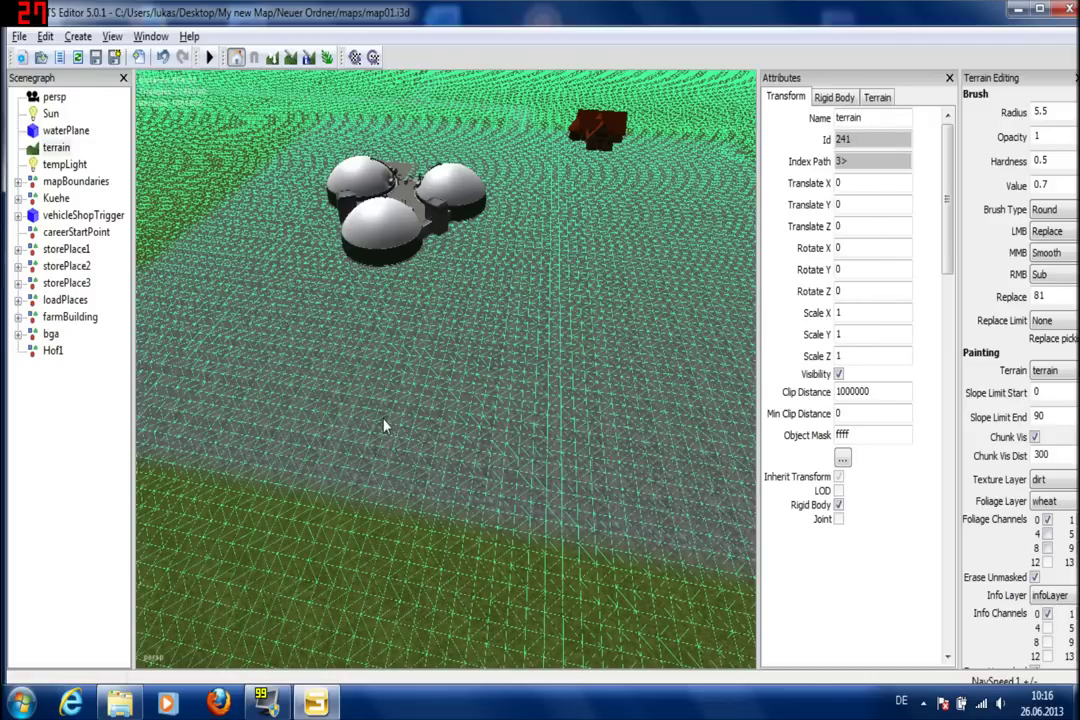
{"action": "left_click", "coordinate": [88, 344]}
{"action": "scroll", "coordinate": [214, 350], "scroll_direction": "down", "scroll_amount": 5}
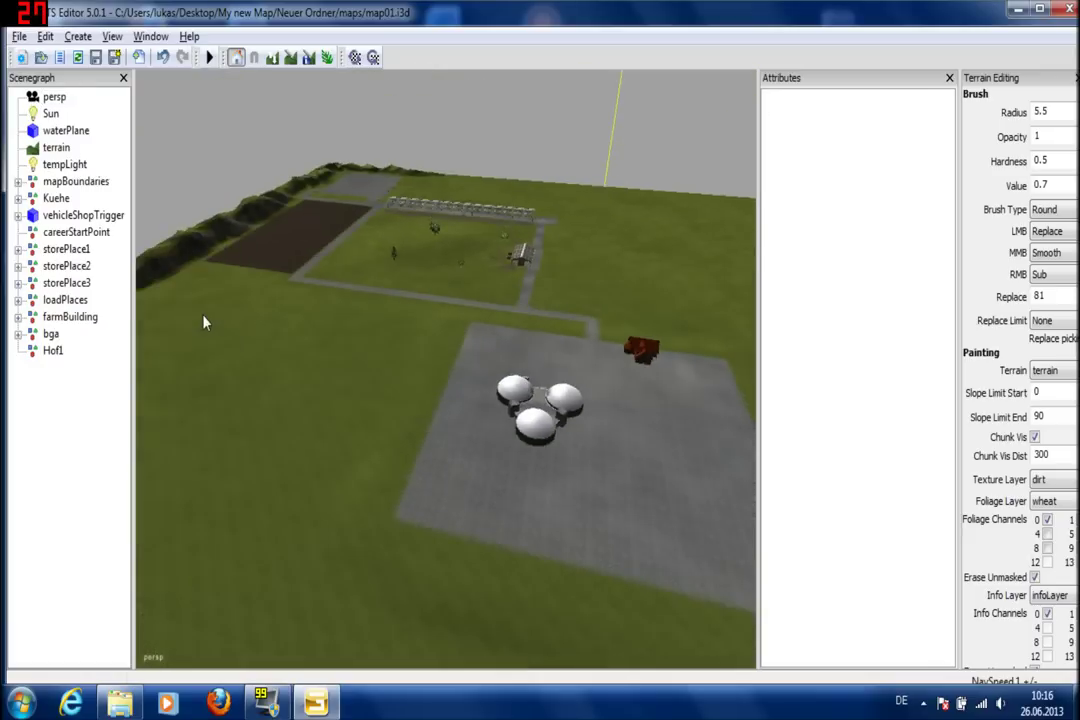
- Move careerStartPoint next to the red farm building on the paved yard, at about X 652, Z 680
{"action": "middle_click_drag", "start_coordinate": [203, 318], "coordinate": [133, 323], "text": "alt"}
{"action": "left_click", "coordinate": [63, 284]}
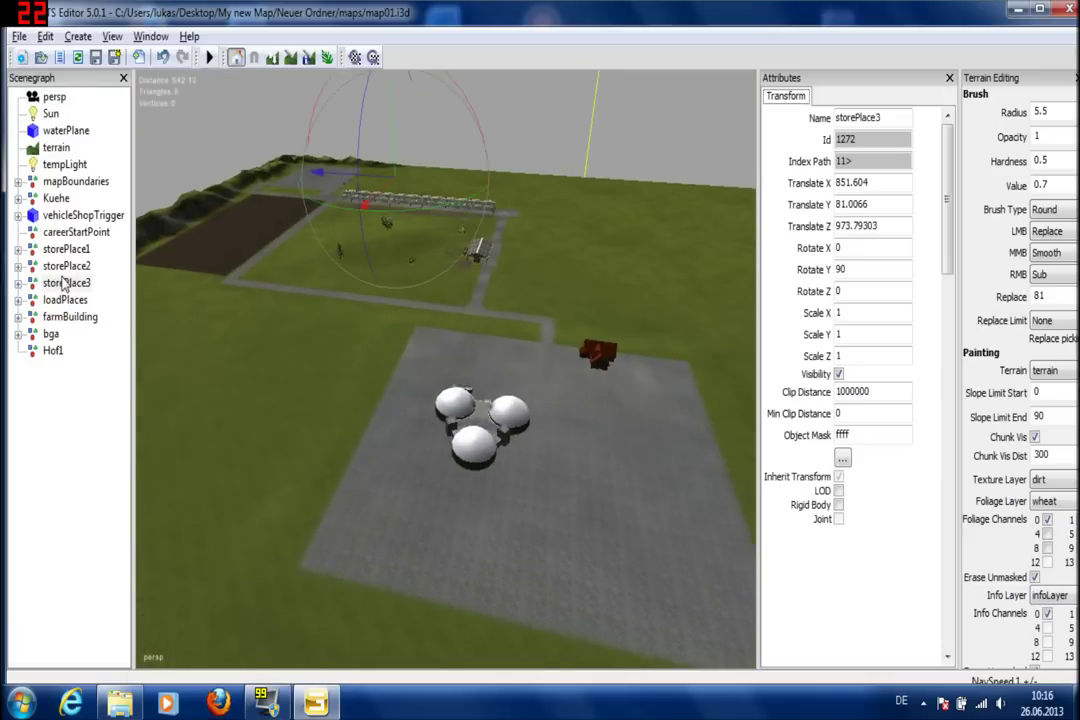
{"action": "left_click", "coordinate": [64, 249]}
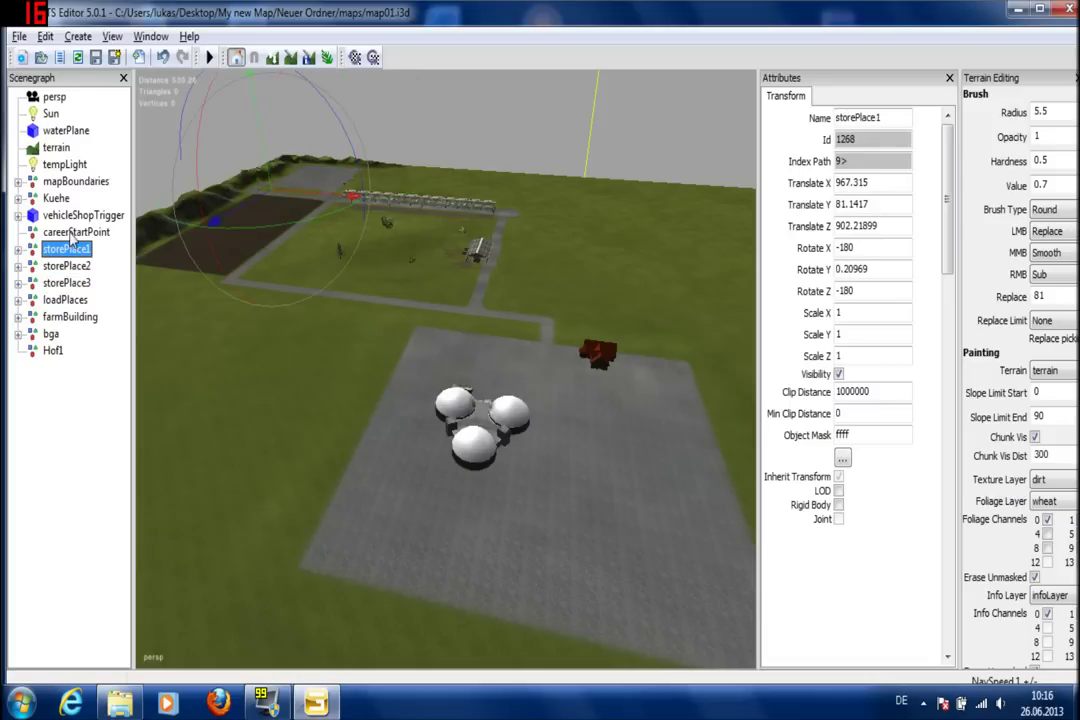
{"action": "left_click", "coordinate": [74, 233]}
{"action": "left_click", "coordinate": [322, 214]}
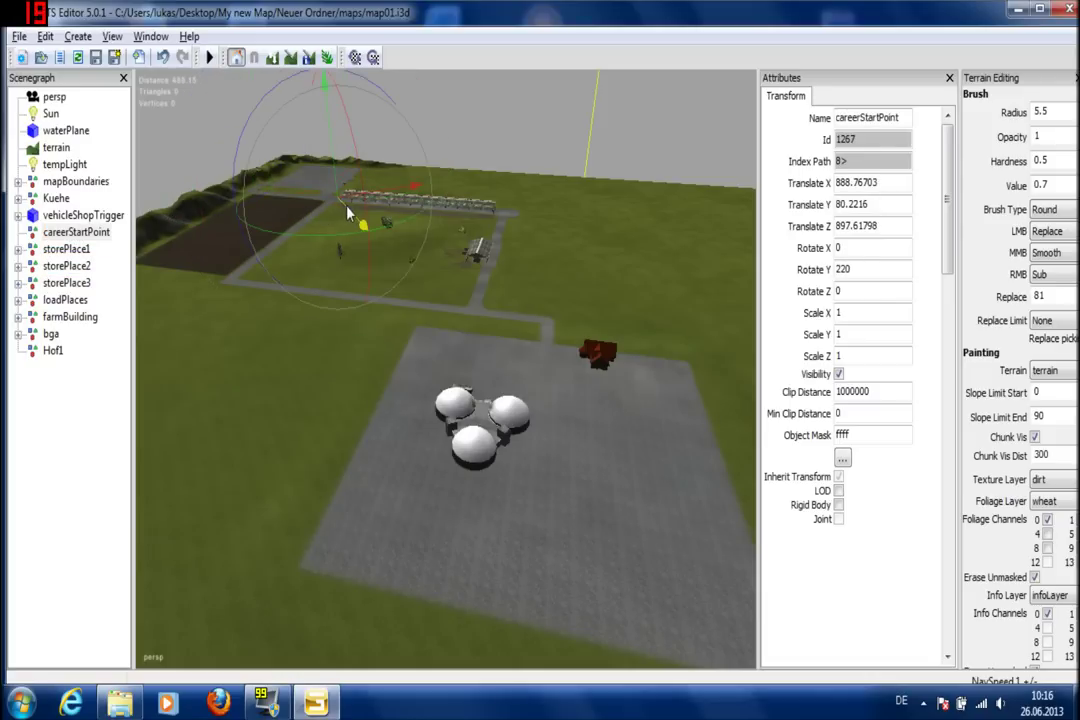
{"action": "left_click_drag", "start_coordinate": [348, 212], "coordinate": [598, 356]}
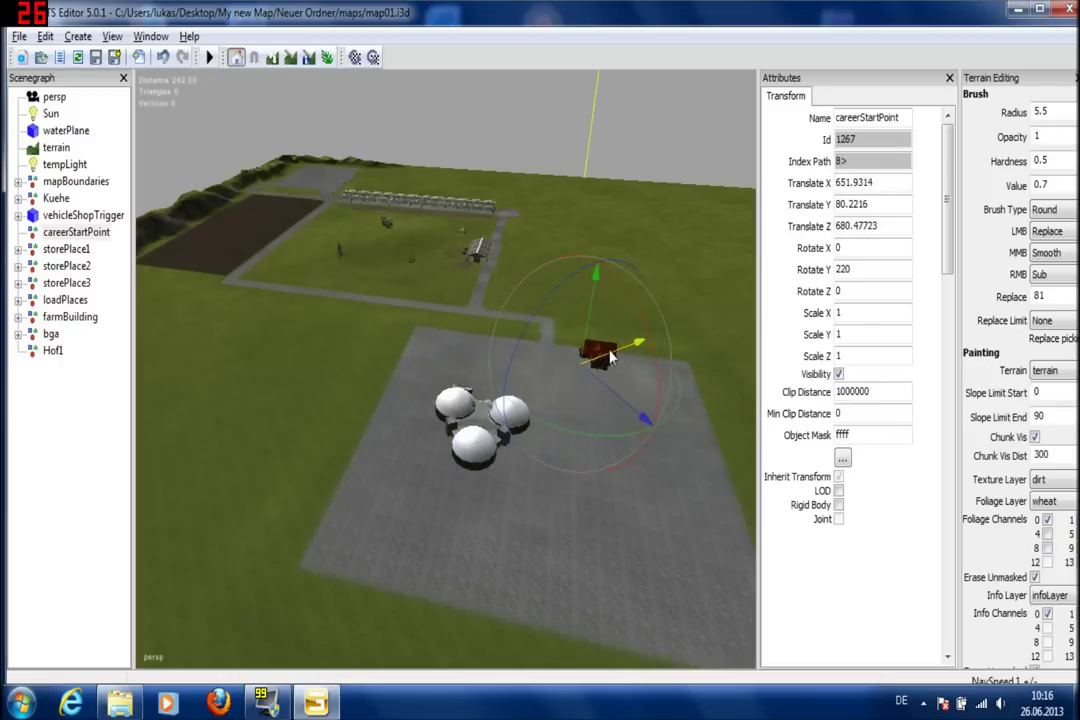
- Try to move loadPlaces along Z onto the paved yard, to about Z 606
{"action": "left_click", "coordinate": [72, 302]}
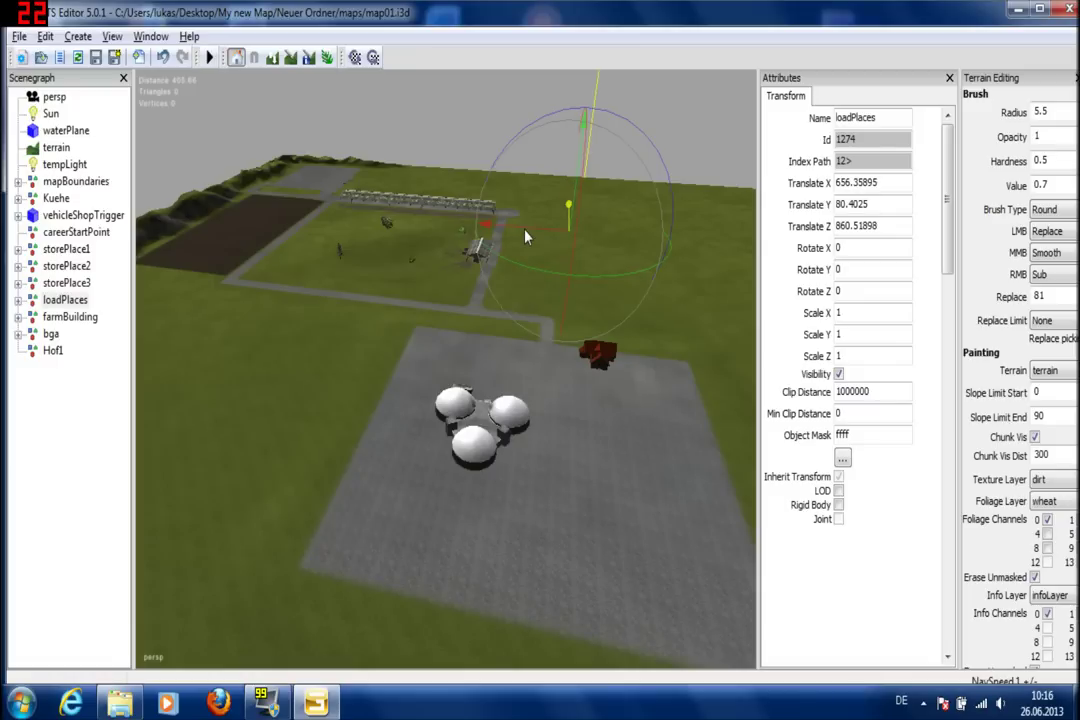
{"action": "left_click", "coordinate": [19, 301]}
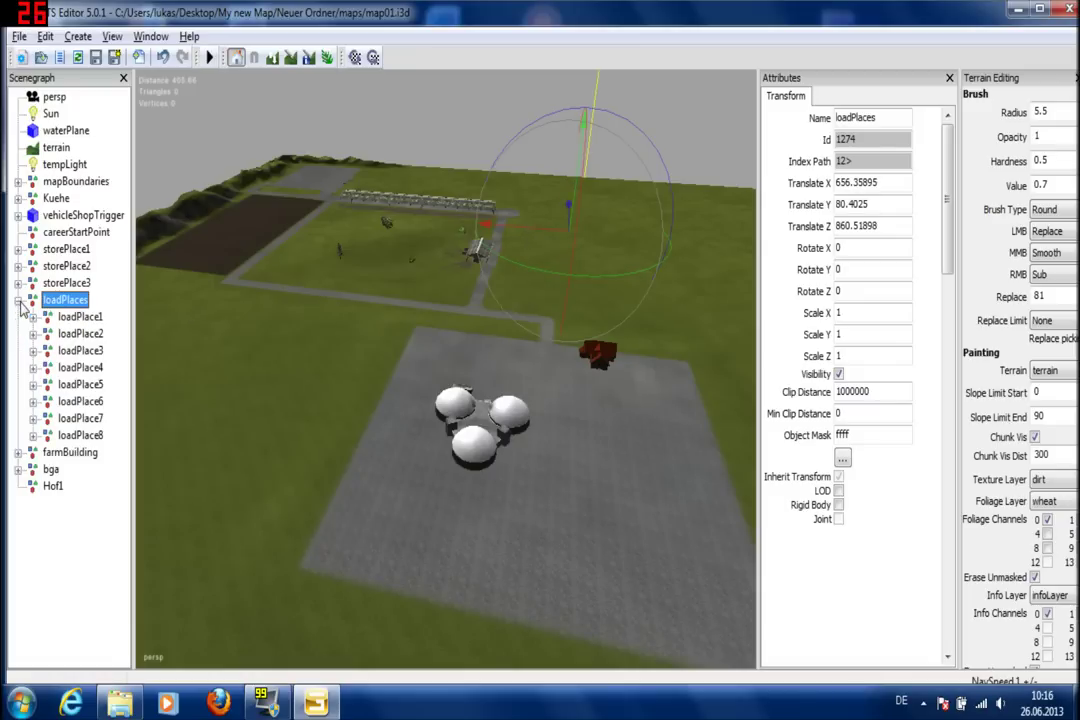
{"action": "left_click", "coordinate": [19, 301]}
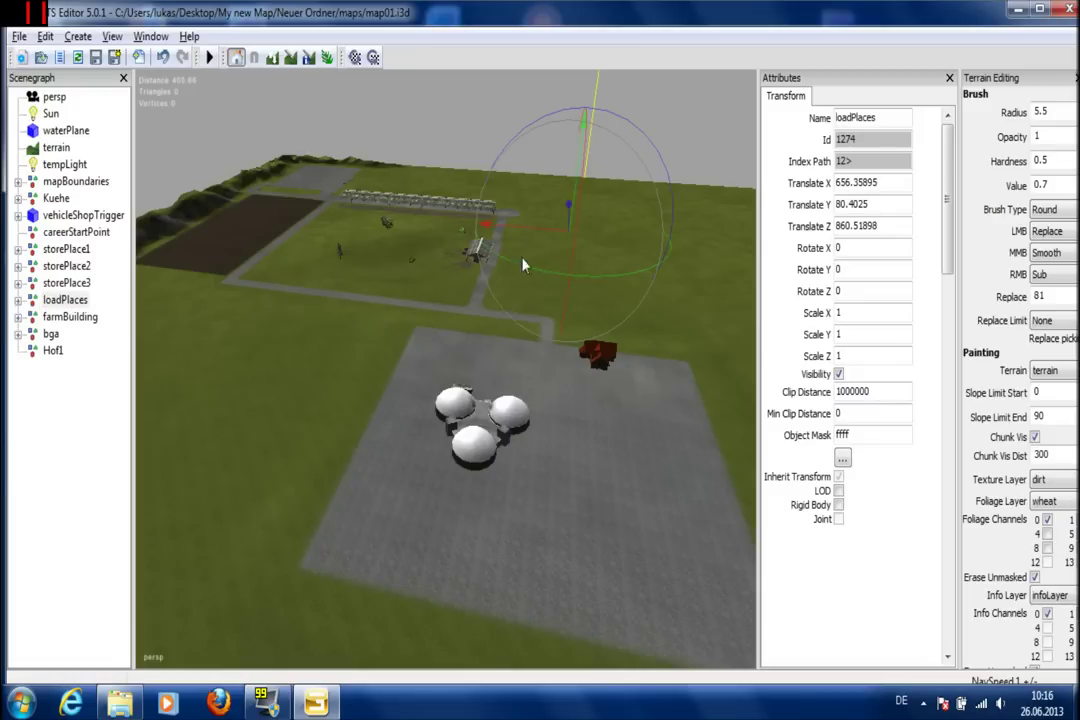
{"action": "left_click_drag", "start_coordinate": [565, 215], "coordinate": [490, 682]}
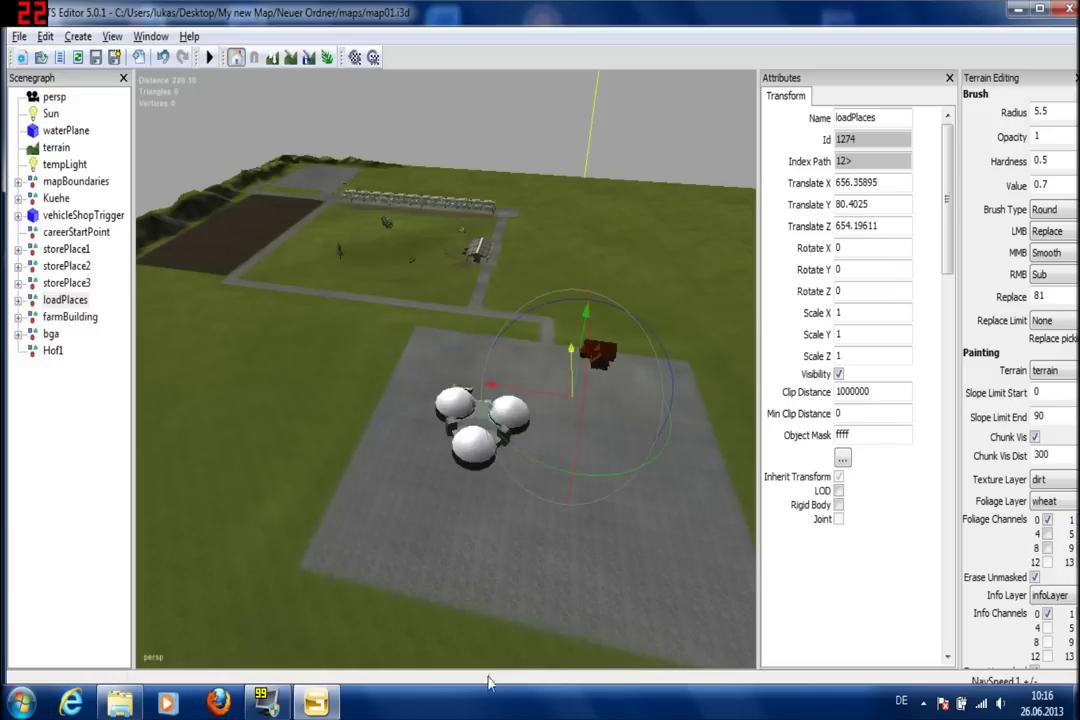
{"action": "left_click_drag", "start_coordinate": [572, 352], "coordinate": [558, 512]}
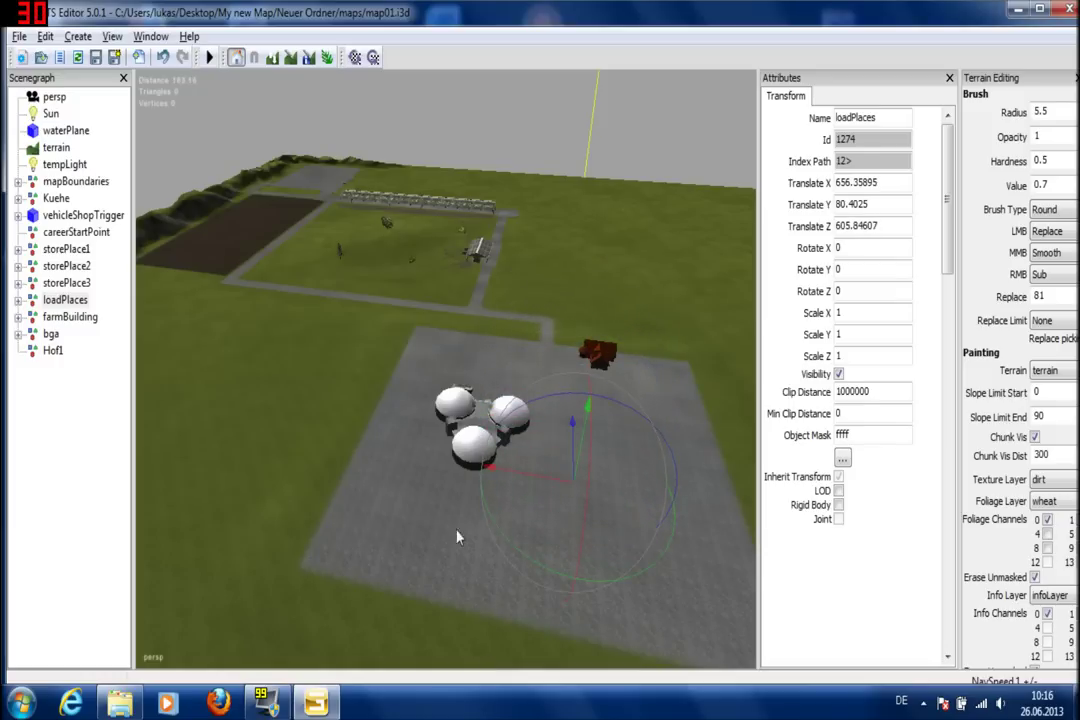
- Try to transfer loadPlaces, farmBuilding, bga and careerStartPoint into the Hof1 group, and undo the paste
{"action": "left_click", "coordinate": [65, 301]}
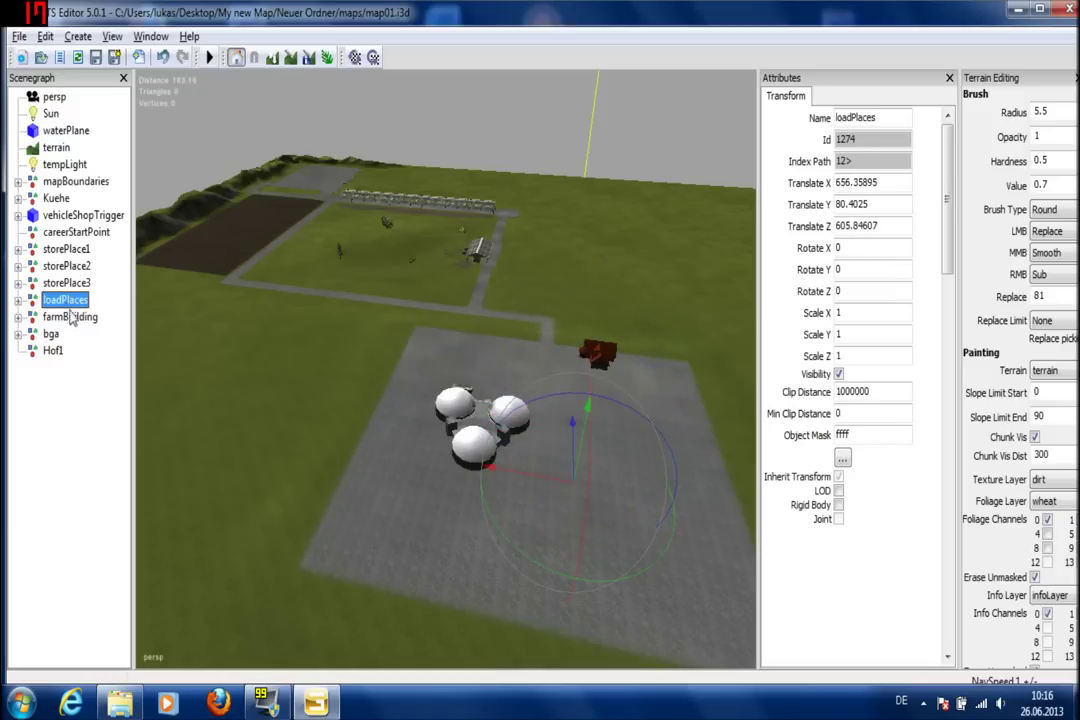
{"action": "left_click", "coordinate": [70, 317], "text": "ctrl"}
{"action": "left_click", "coordinate": [51, 334], "text": "ctrl"}
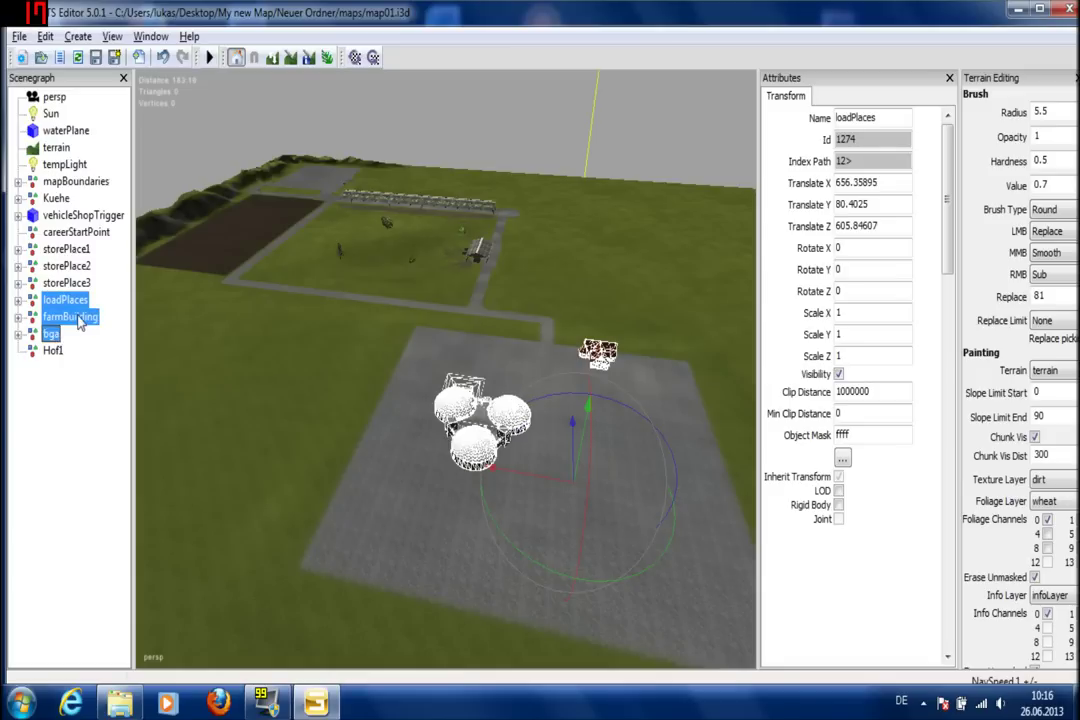
{"action": "left_click", "coordinate": [67, 234], "text": "ctrl"}
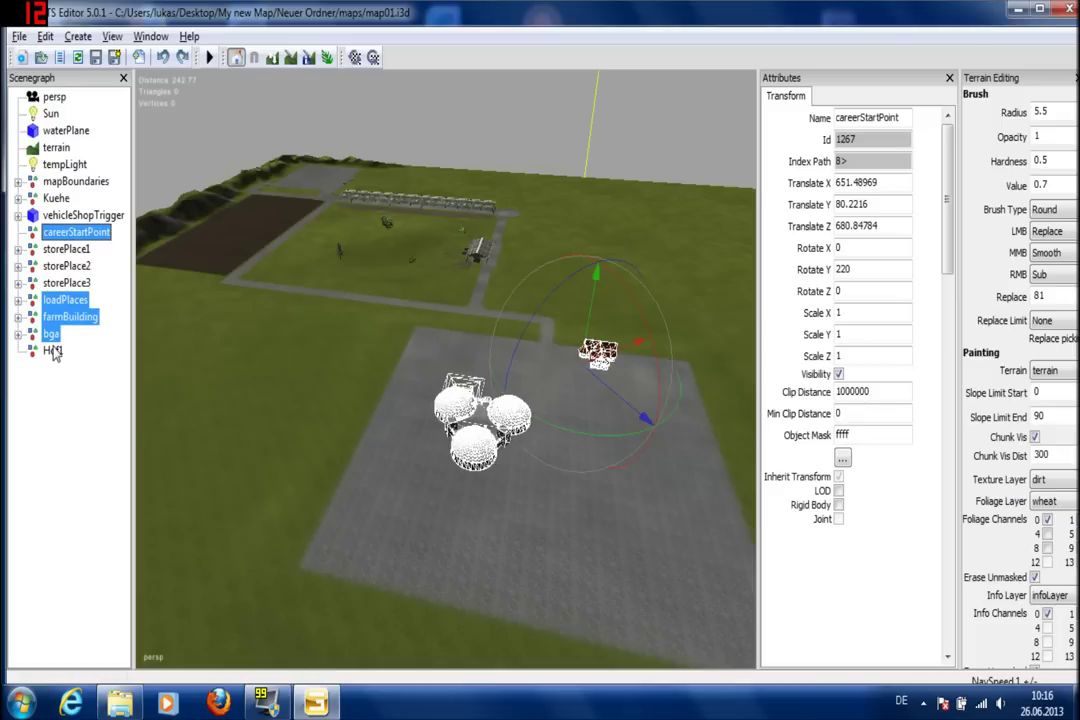
{"action": "left_click", "coordinate": [53, 351]}
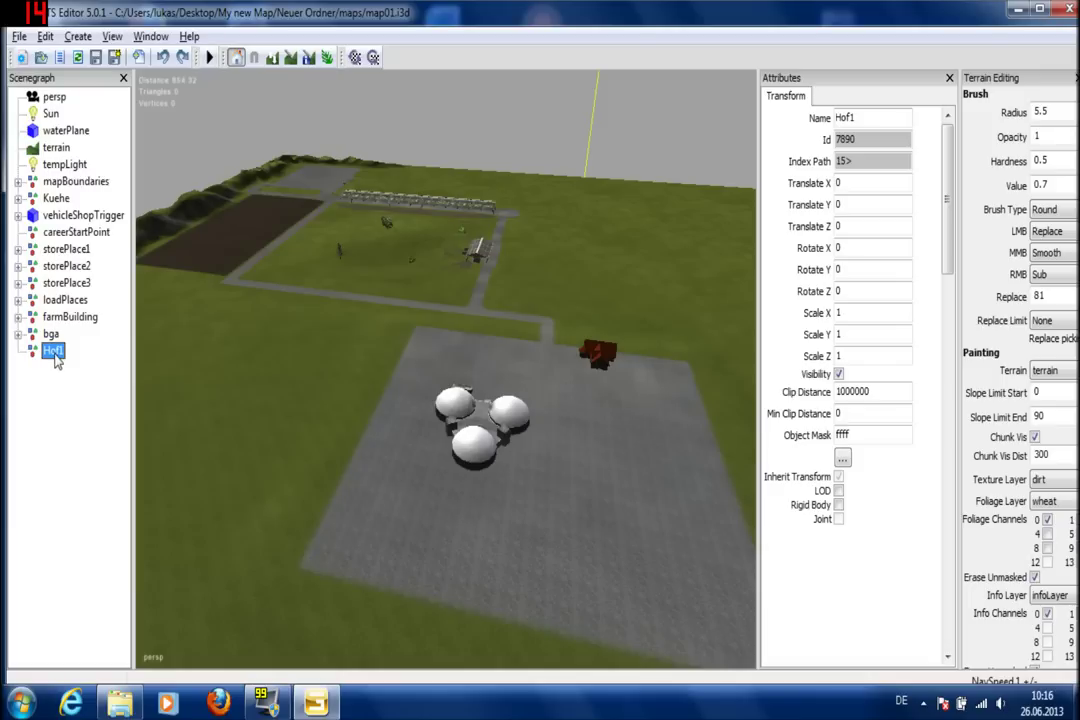
{"action": "double_click", "coordinate": [56, 356]}
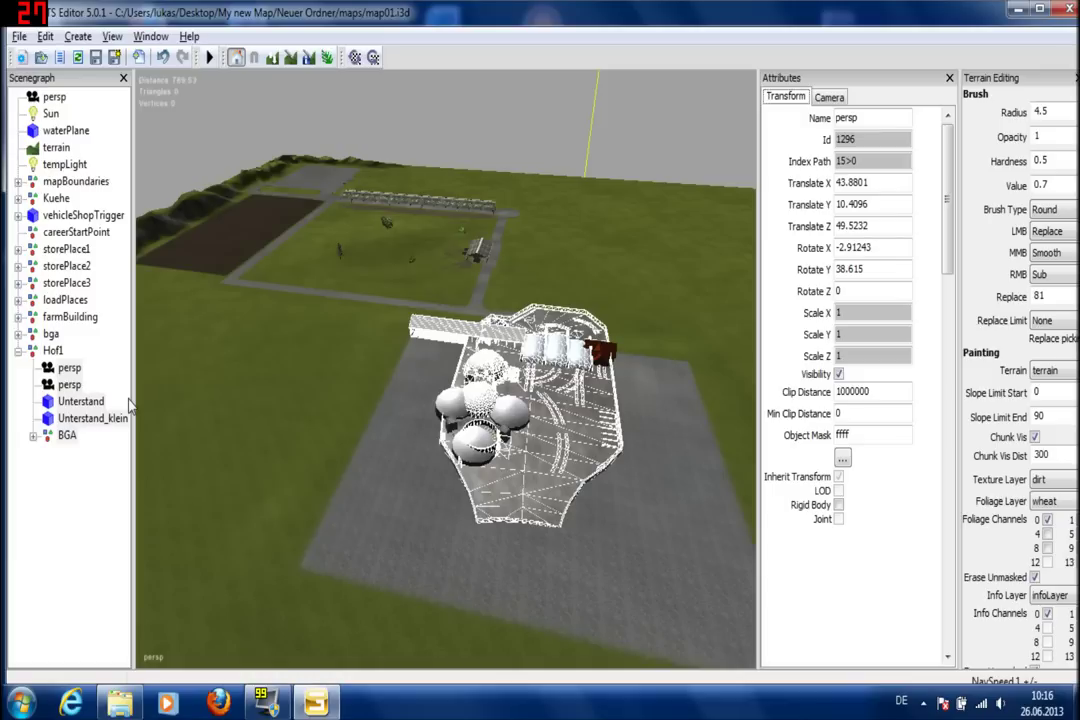
{"action": "left_click", "coordinate": [164, 58]}
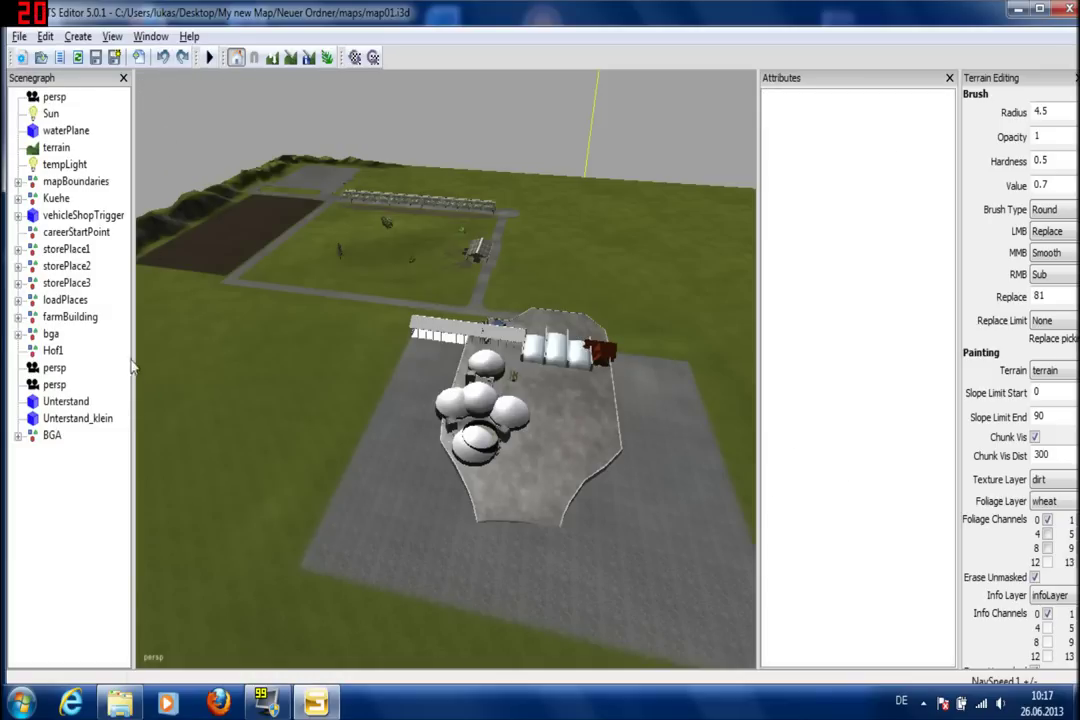
- Cut the stray persp cameras, Unterstand, Unterstand_klein and BGA objects listed below Hof1 out of the scene
{"action": "left_click", "coordinate": [54, 368]}
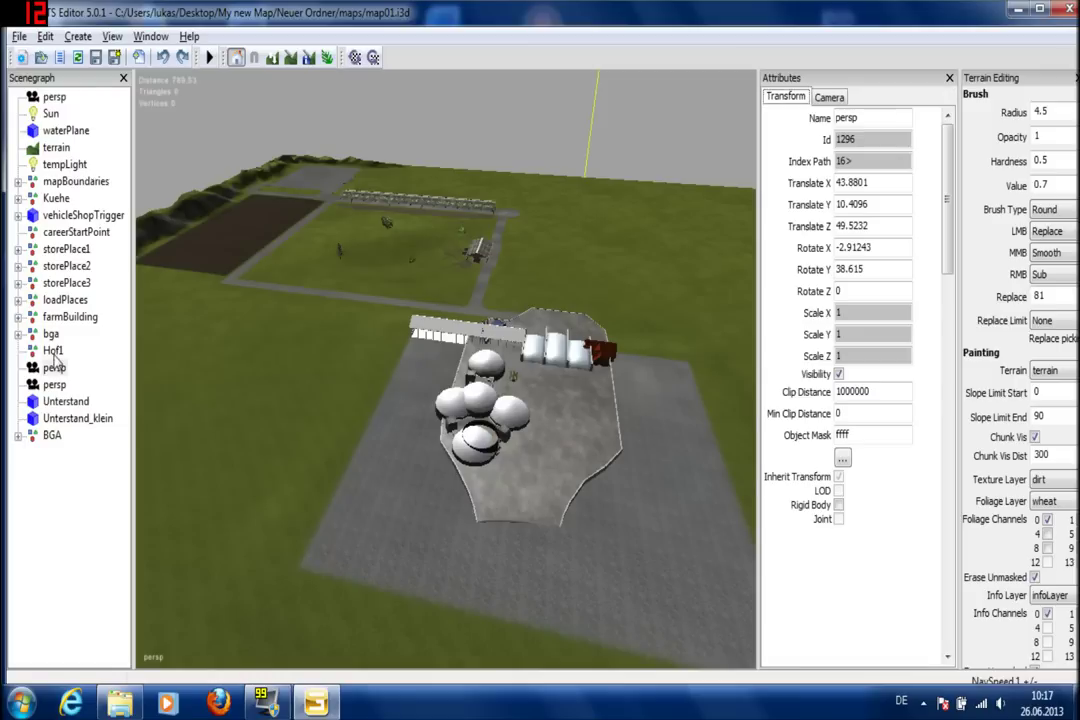
{"action": "left_click_drag", "start_coordinate": [54, 368], "coordinate": [50, 436]}
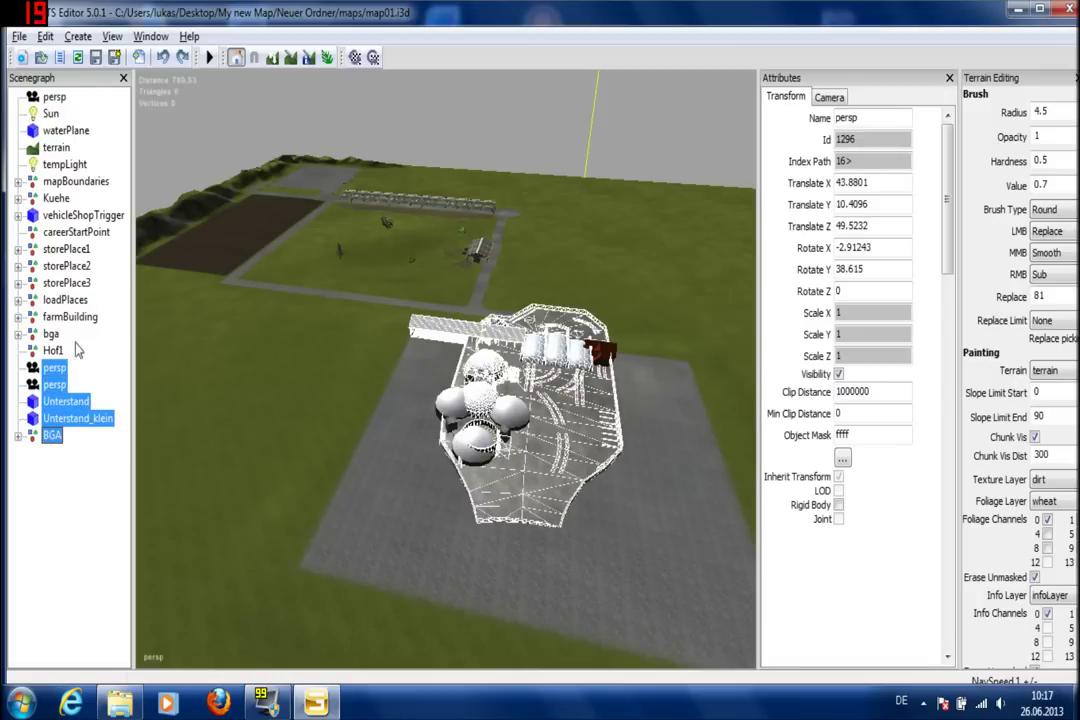
{"action": "left_click", "coordinate": [47, 37]}
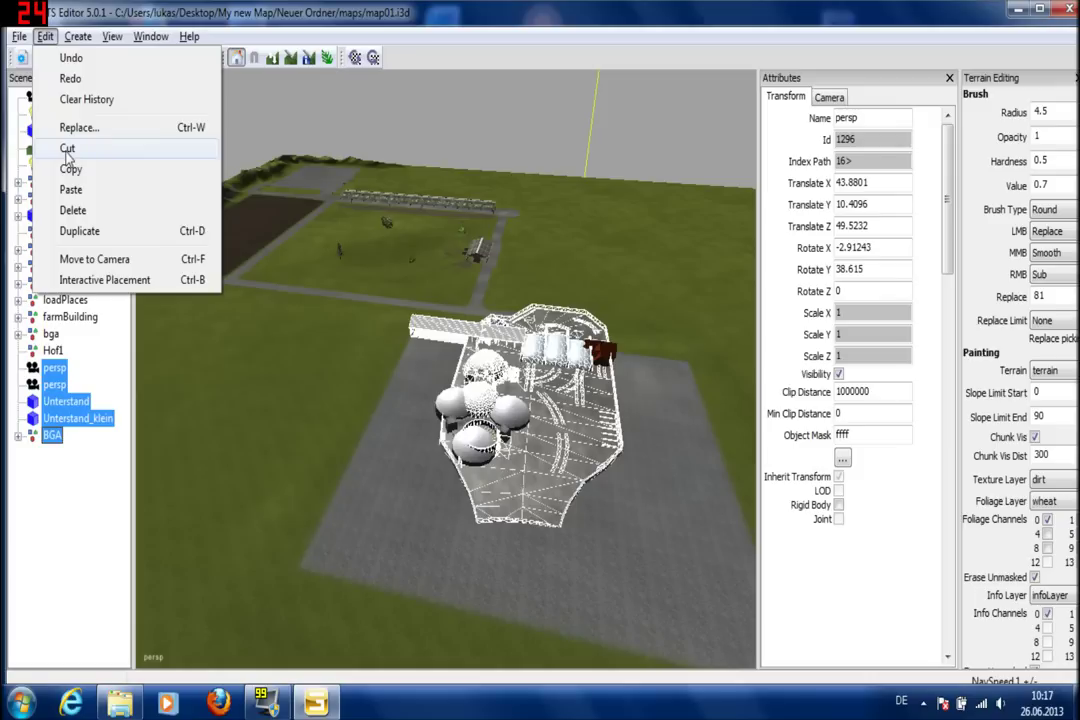
{"action": "left_click", "coordinate": [67, 150]}
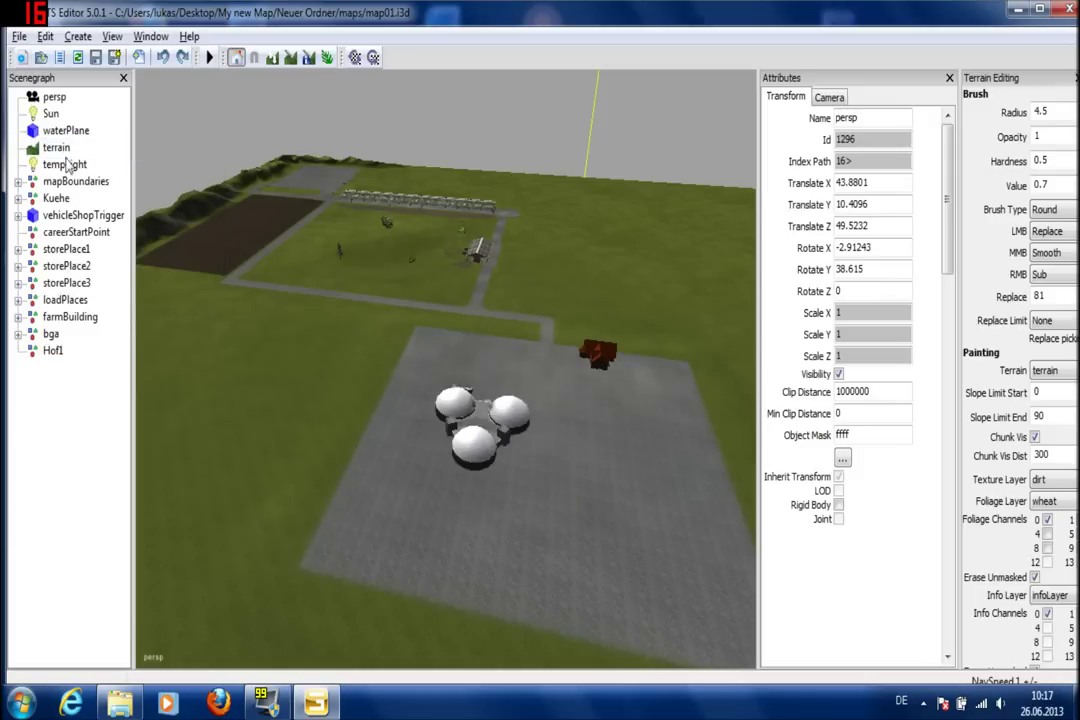
- Cut careerStartPoint, farmBuilding and bga from the scene root and paste them into the Hof1 group
{"action": "left_click", "coordinate": [50, 336]}
{"action": "left_click", "coordinate": [62, 316], "text": "ctrl"}
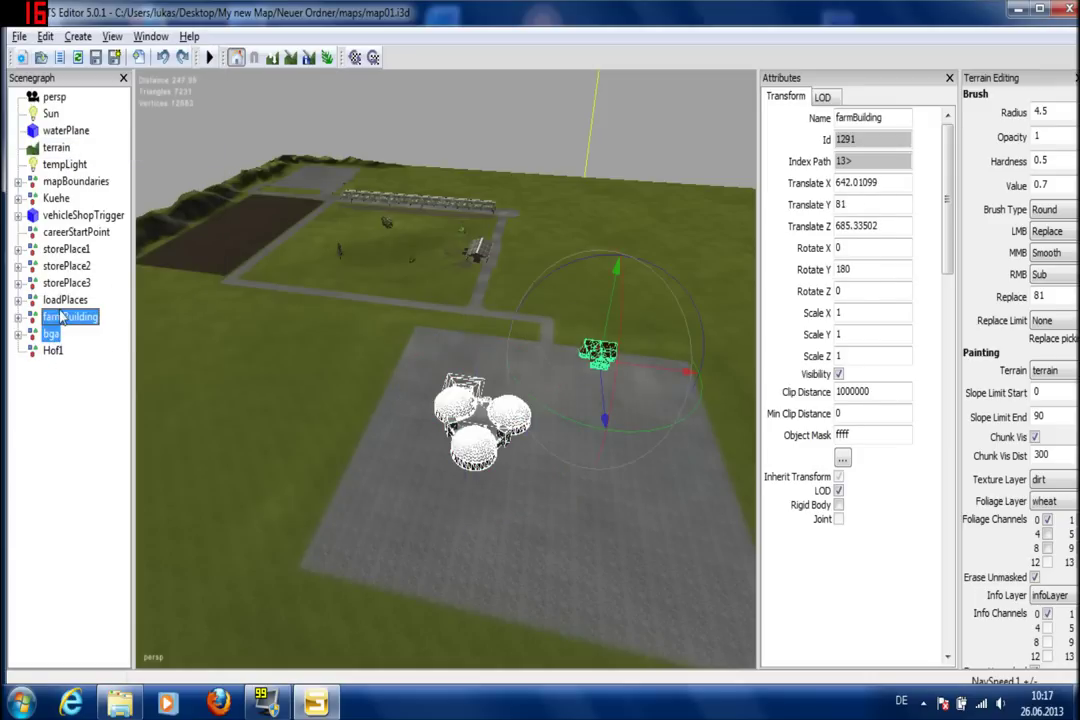
{"action": "left_click", "coordinate": [57, 302]}
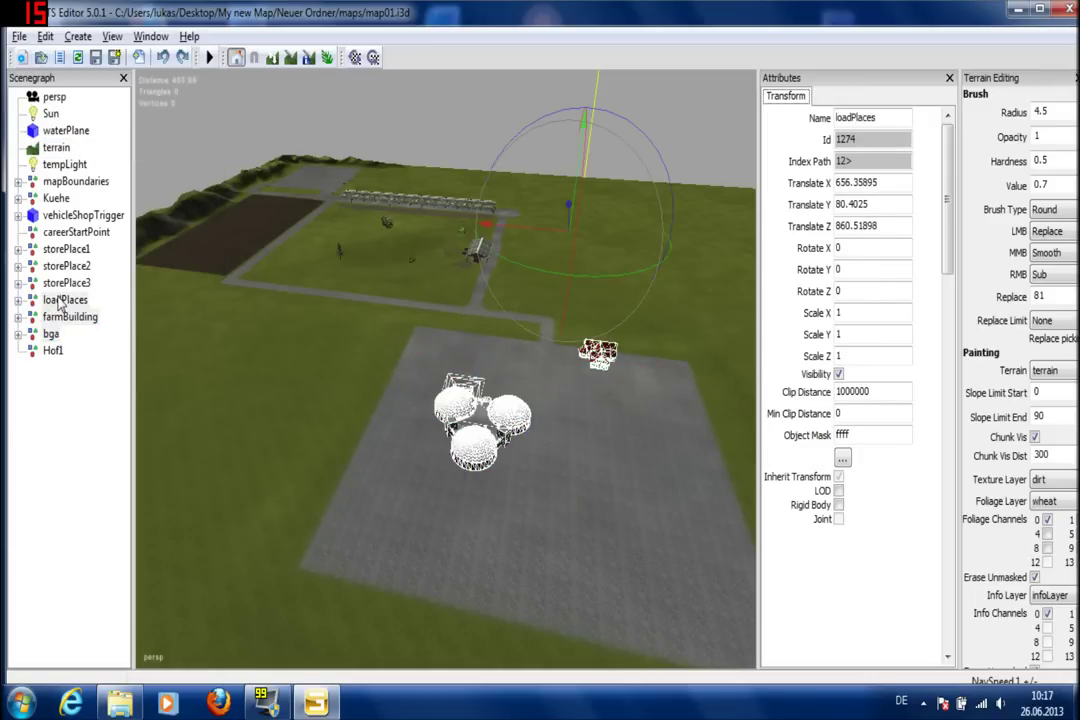
{"action": "left_click", "coordinate": [68, 234], "text": "ctrl"}
{"action": "left_click", "coordinate": [67, 302], "text": "ctrl"}
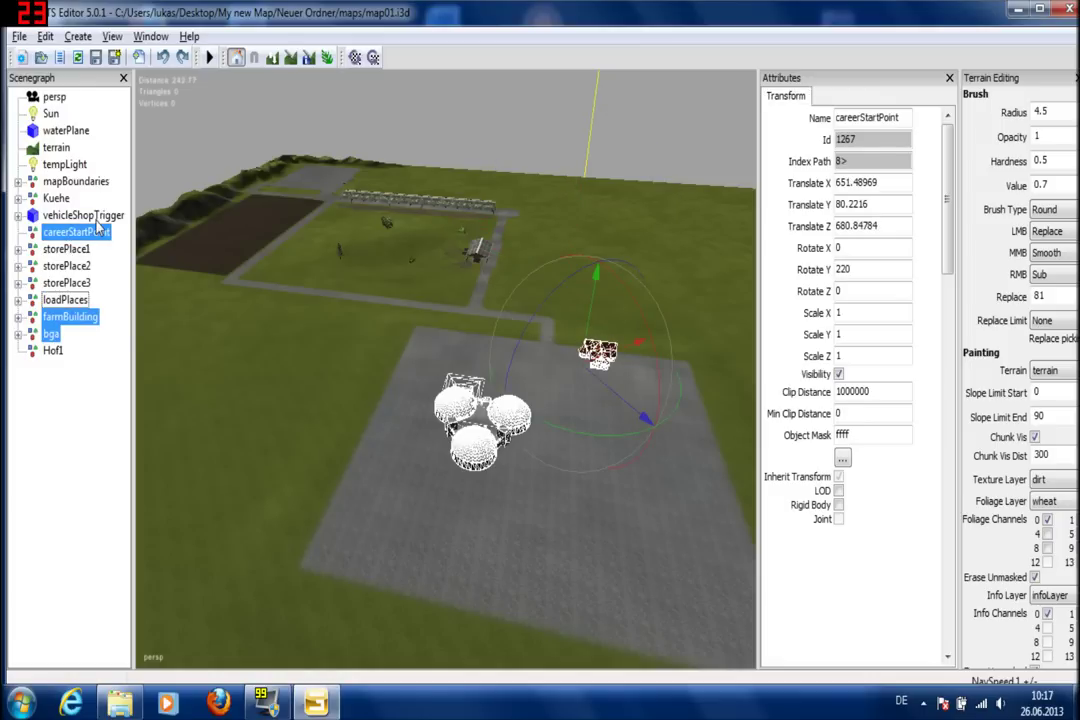
{"action": "key", "text": "Delete"}
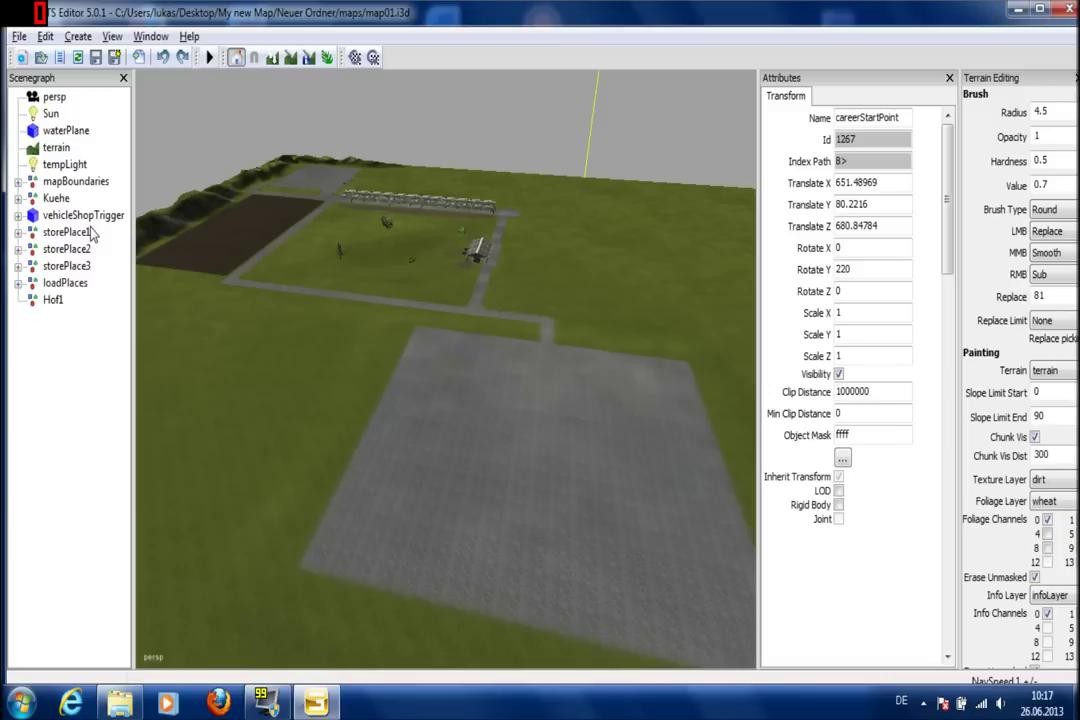
{"action": "left_click", "coordinate": [54, 302]}
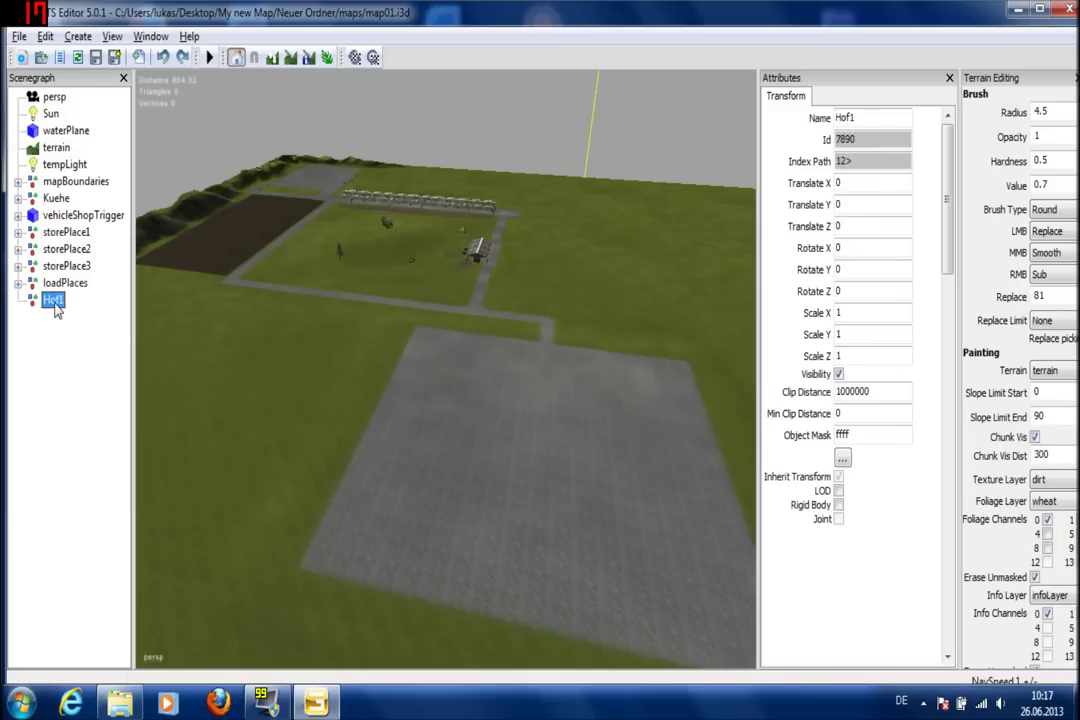
{"action": "key", "text": "ctrl+v"}
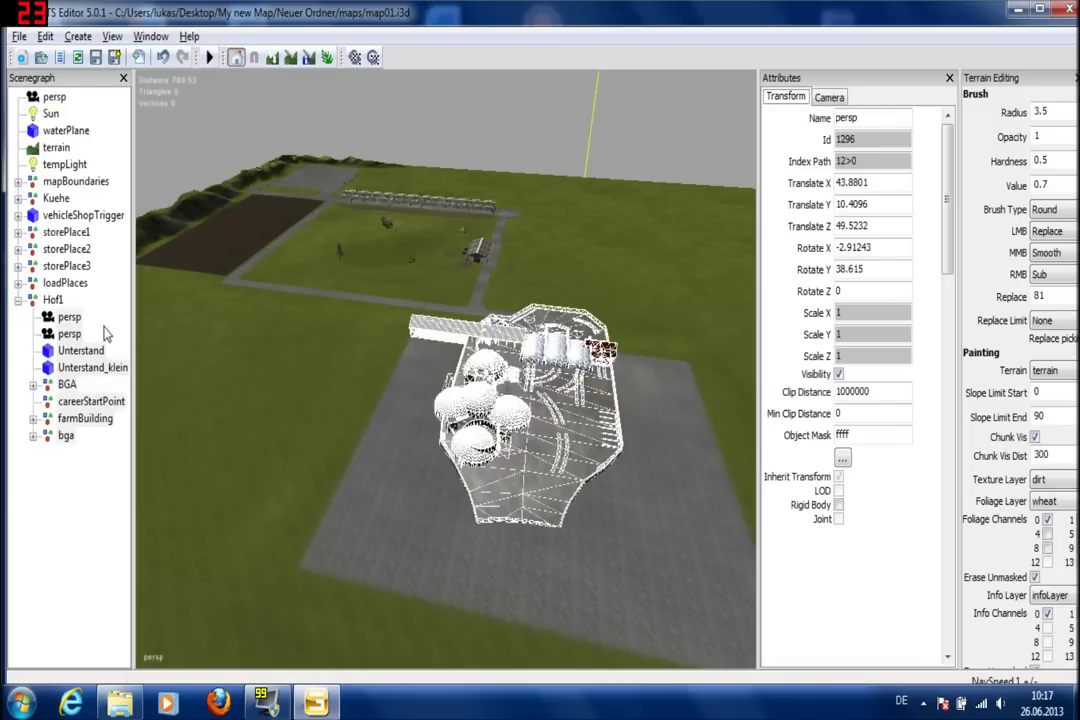
- Cut both persp cameras, Unterstand, Unterstand_klein and BGA out of the Hof1 group
{"action": "left_click", "coordinate": [69, 334]}
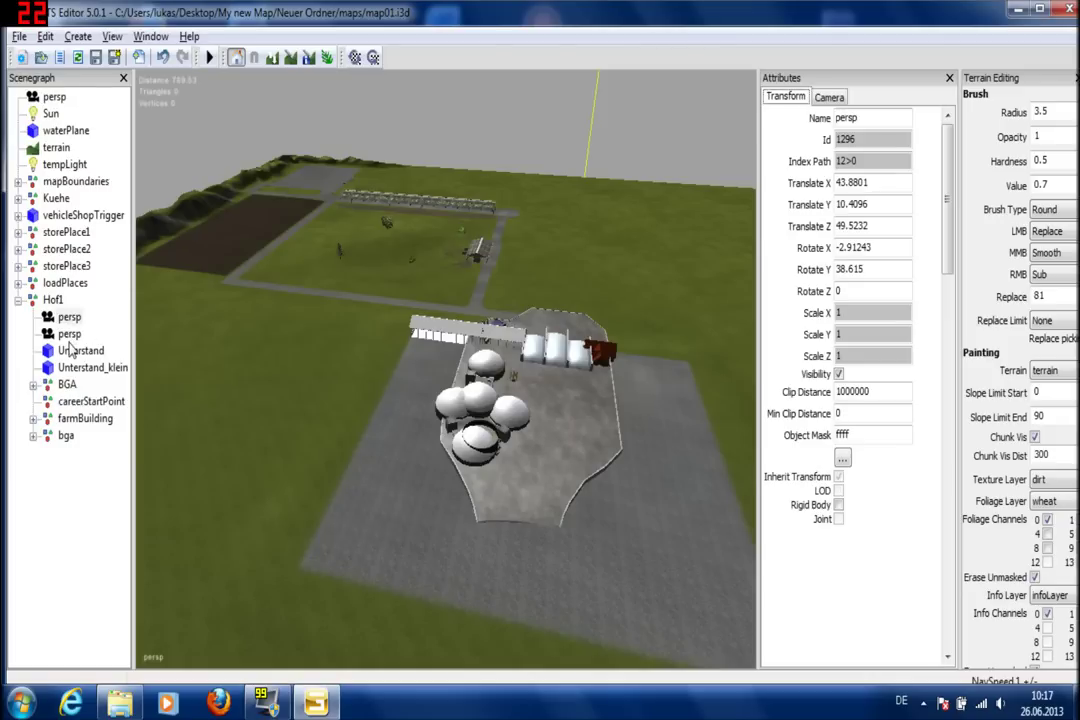
{"action": "left_click", "coordinate": [65, 331], "text": "ctrl"}
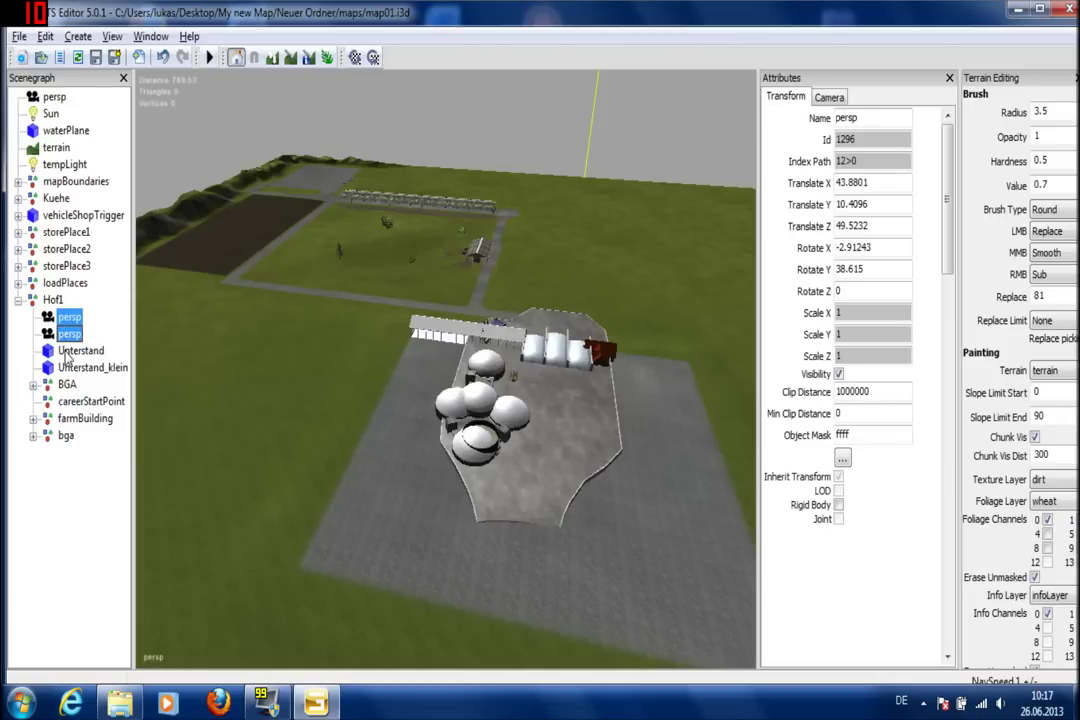
{"action": "left_click", "coordinate": [67, 352], "text": "ctrl"}
{"action": "left_click", "coordinate": [73, 368], "text": "ctrl"}
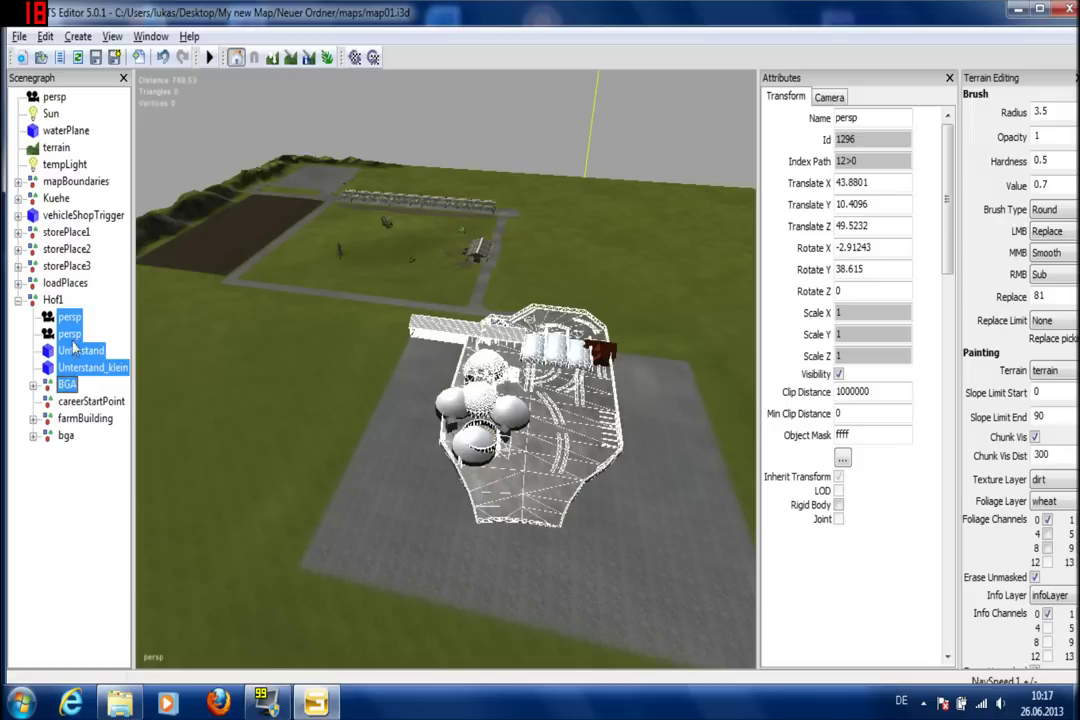
{"action": "left_click", "coordinate": [45, 36]}
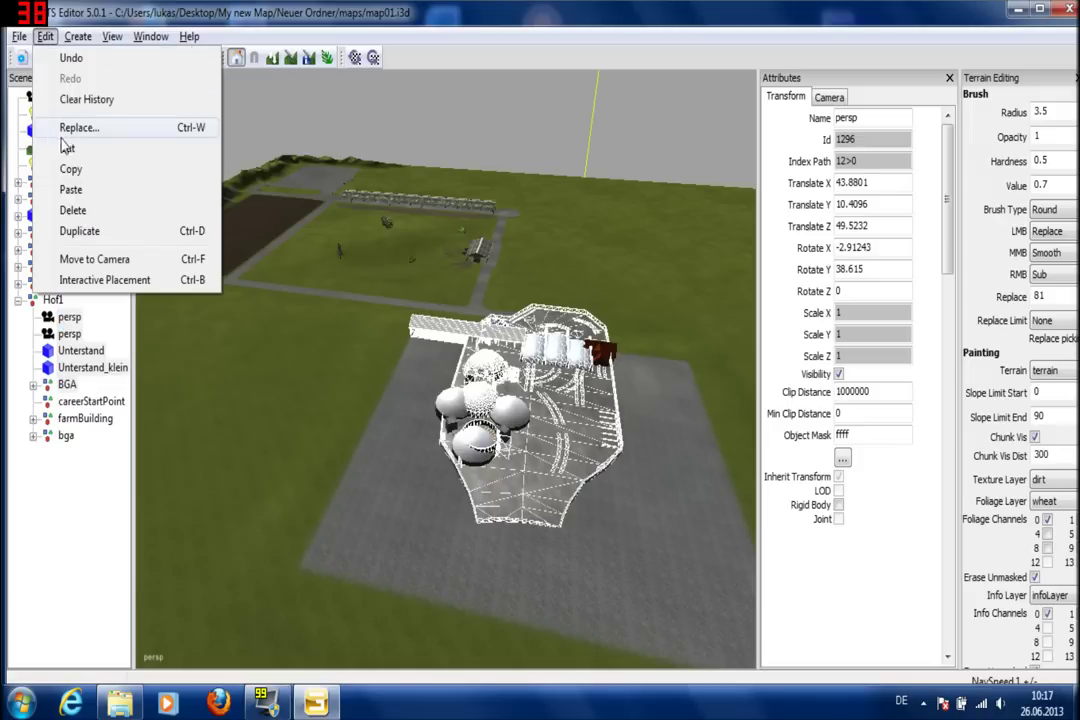
{"action": "left_click", "coordinate": [67, 148]}
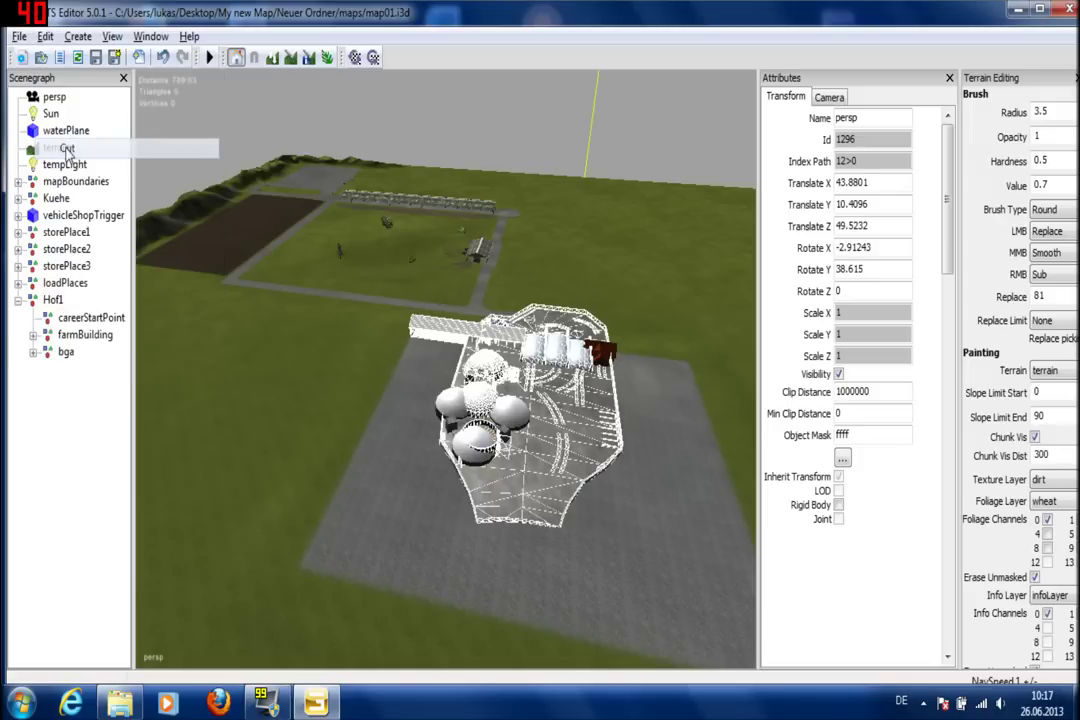
- Move the bga object in Hof1 to the near corner of the paved yard, at about X 721, Z 560
{"action": "left_click", "coordinate": [66, 351]}
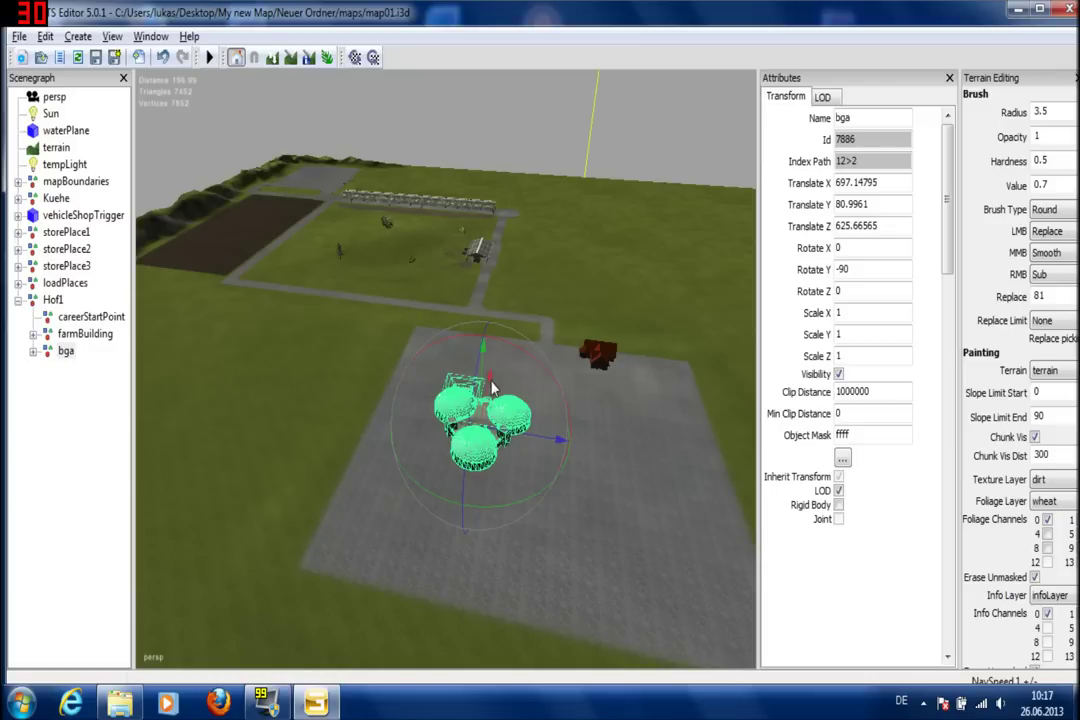
{"action": "left_click_drag", "start_coordinate": [491, 387], "coordinate": [475, 583]}
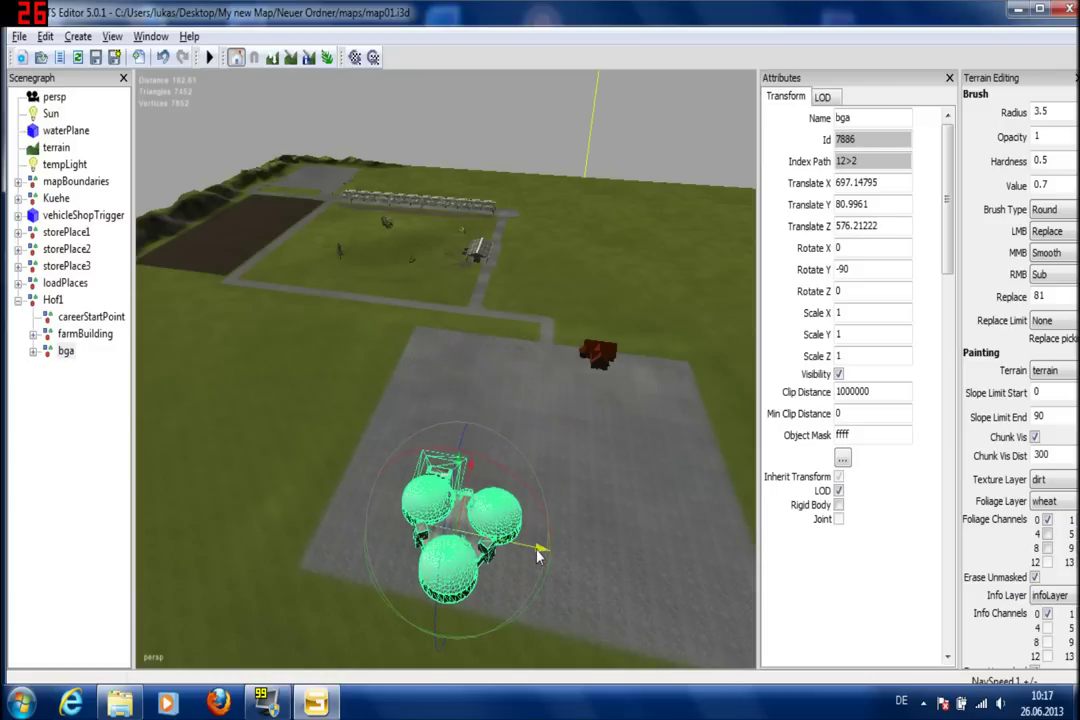
{"action": "left_click_drag", "start_coordinate": [535, 553], "coordinate": [442, 563]}
{"action": "left_click_drag", "start_coordinate": [412, 472], "coordinate": [402, 540]}
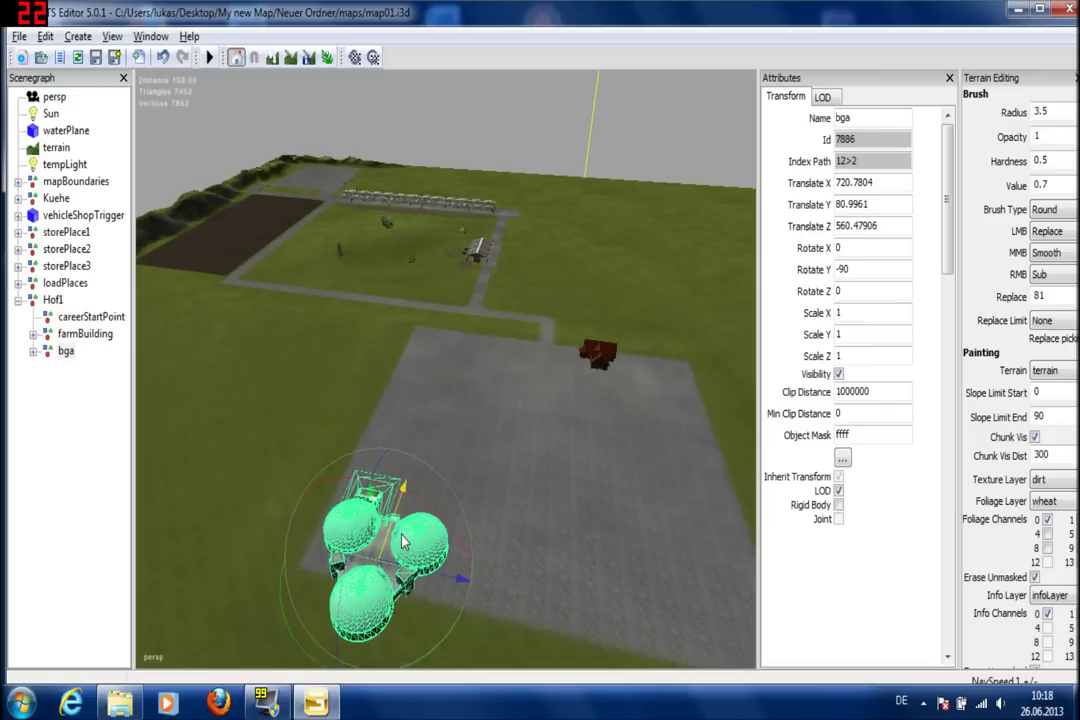
- Set the bga's Translate Y to 81 and place a duplicate of it alongside on the yard, at about X 676
{"action": "scroll", "coordinate": [497, 236], "scroll_direction": "up", "scroll_amount": 2}
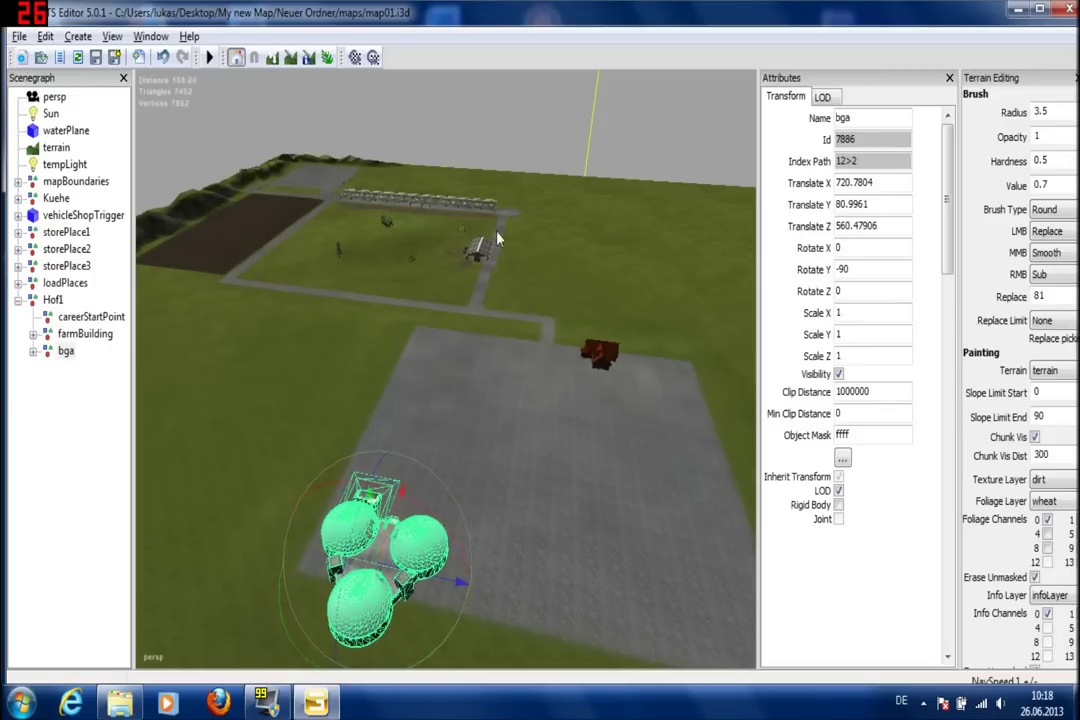
{"action": "double_click", "coordinate": [858, 204]}
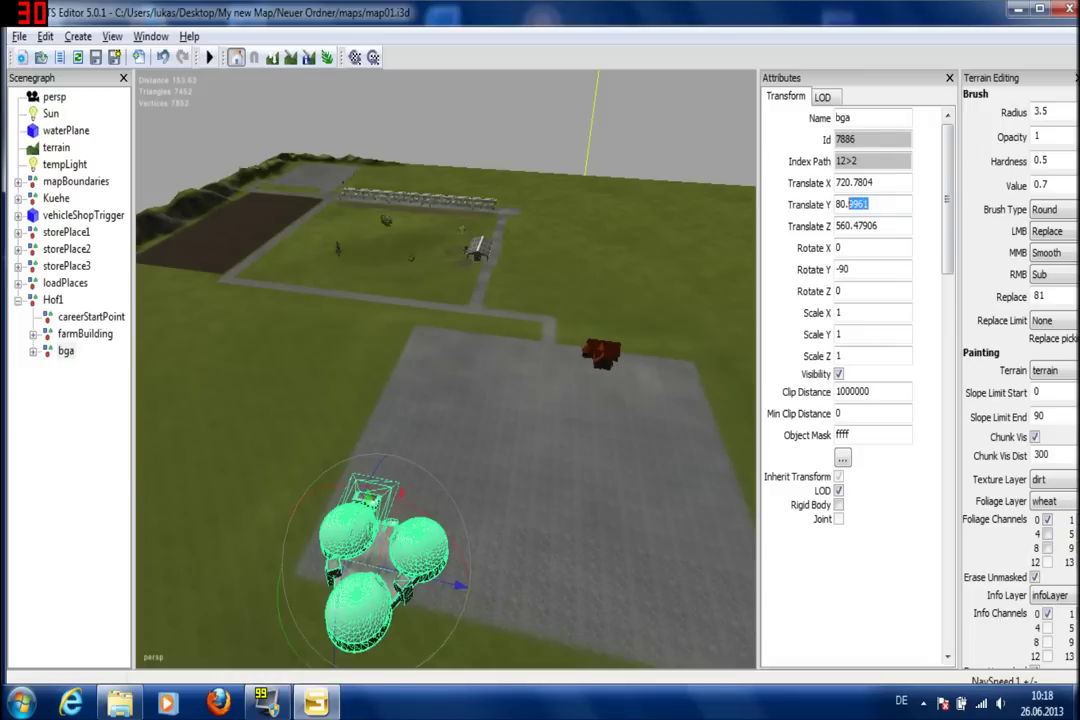
{"action": "key", "text": "BackSpace"}
{"action": "key", "text": "ctrl+d"}
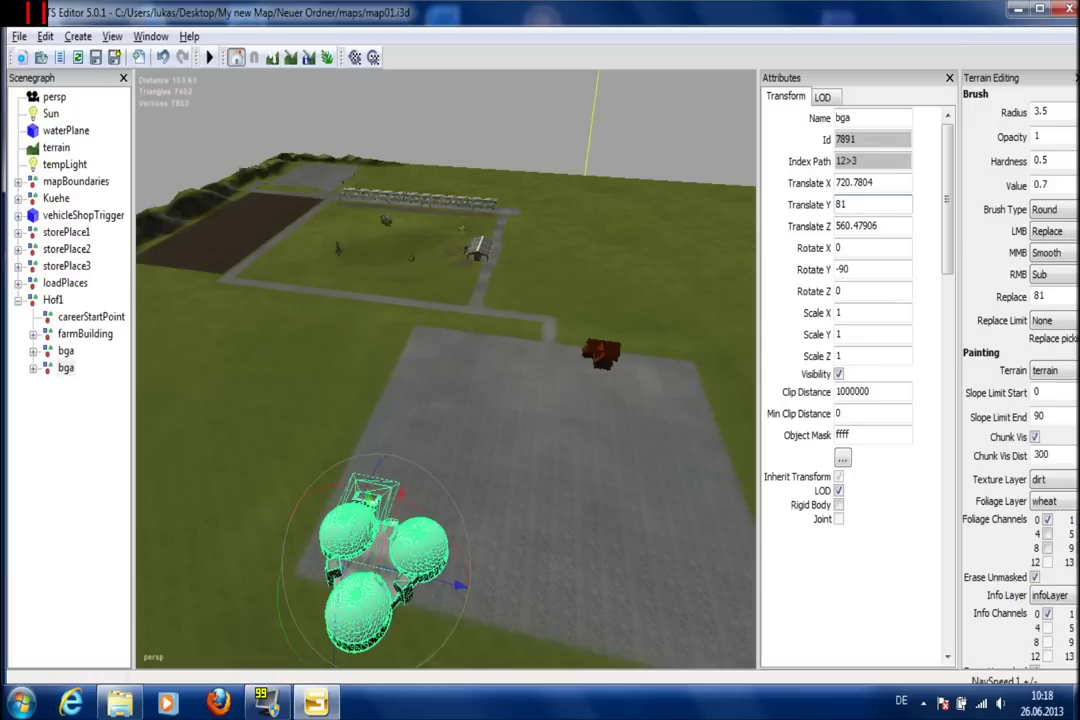
{"action": "left_click_drag", "start_coordinate": [458, 590], "coordinate": [605, 668]}
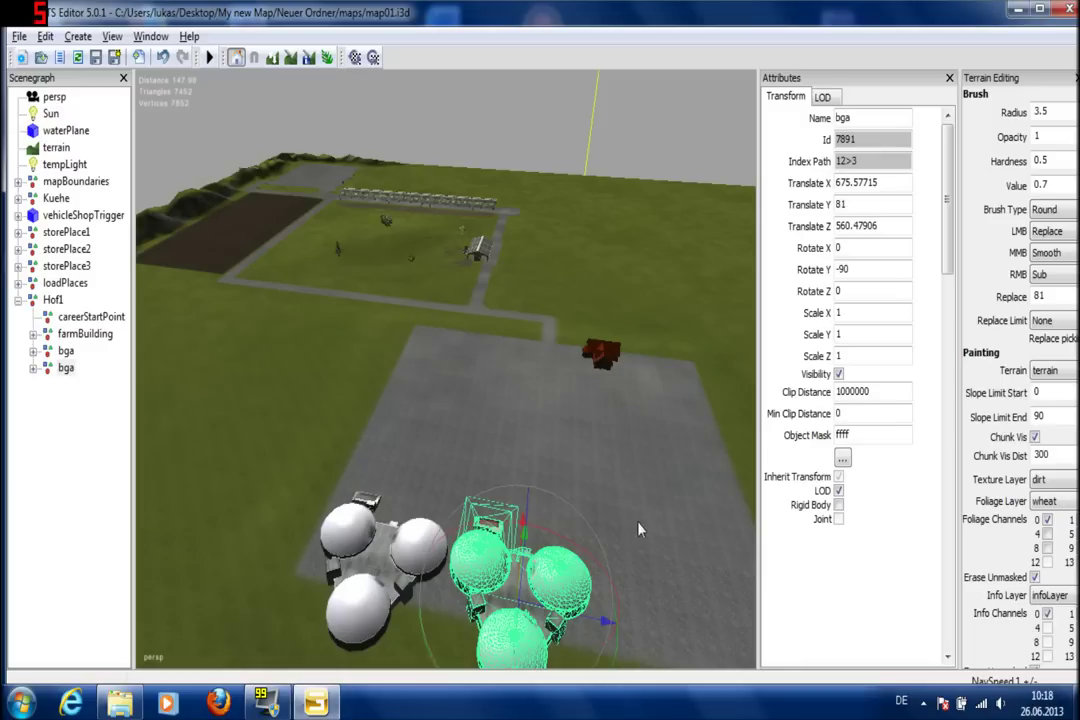
- Paint cobblestone with a round brush of radius 12 over the grass under the near side of both biogas plants
{"action": "middle_click_drag", "start_coordinate": [641, 579], "coordinate": [391, 264], "text": "alt"}
{"action": "middle_click_drag", "start_coordinate": [577, 512], "coordinate": [260, 388], "text": "alt"}
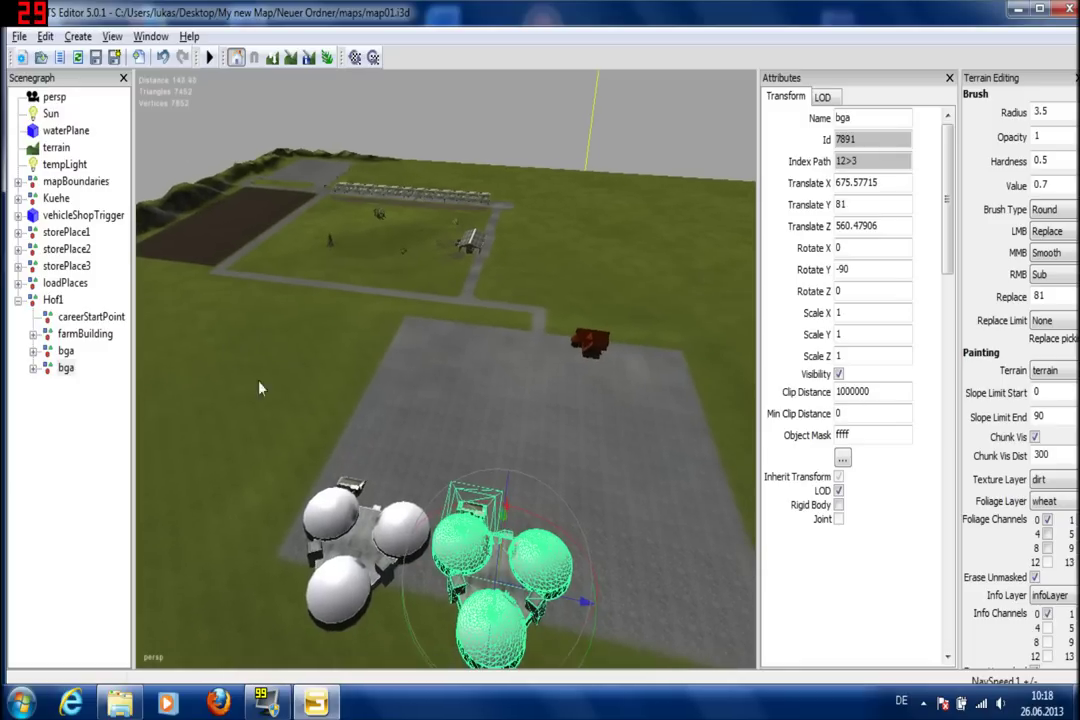
{"action": "middle_click_drag", "start_coordinate": [611, 562], "coordinate": [365, 312], "text": "alt"}
{"action": "middle_click_drag", "start_coordinate": [616, 613], "coordinate": [559, 401], "text": "alt"}
{"action": "middle_click_drag", "start_coordinate": [634, 575], "coordinate": [604, 468], "text": "alt"}
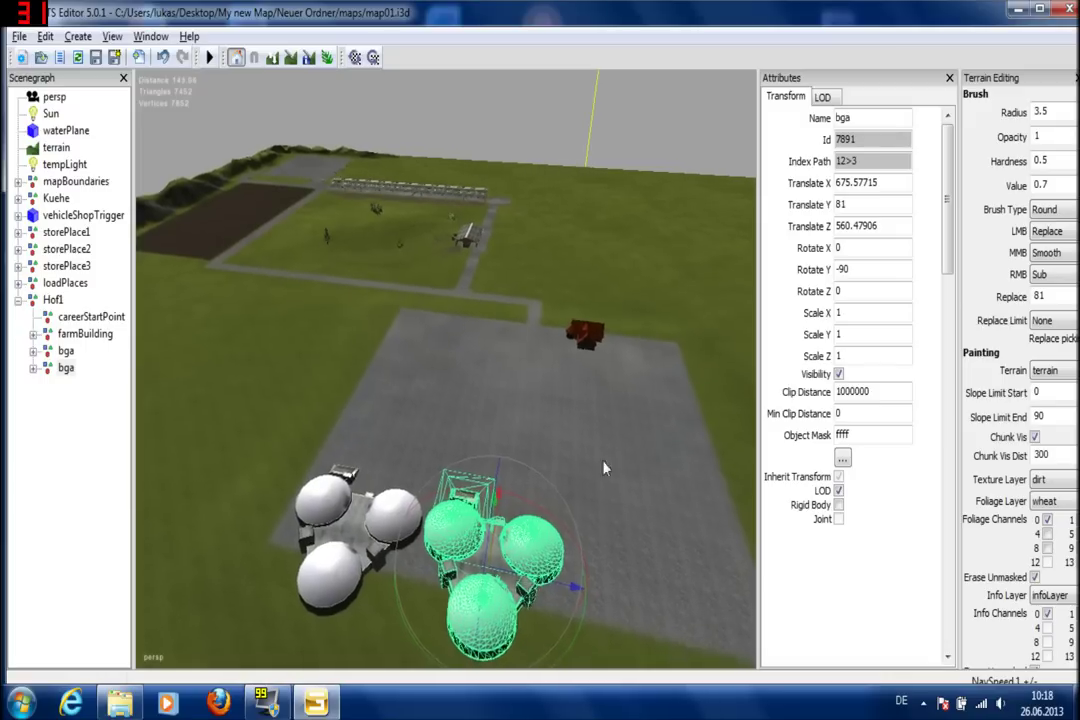
{"action": "left_click", "coordinate": [290, 57]}
{"action": "left_click", "coordinate": [1048, 480]}
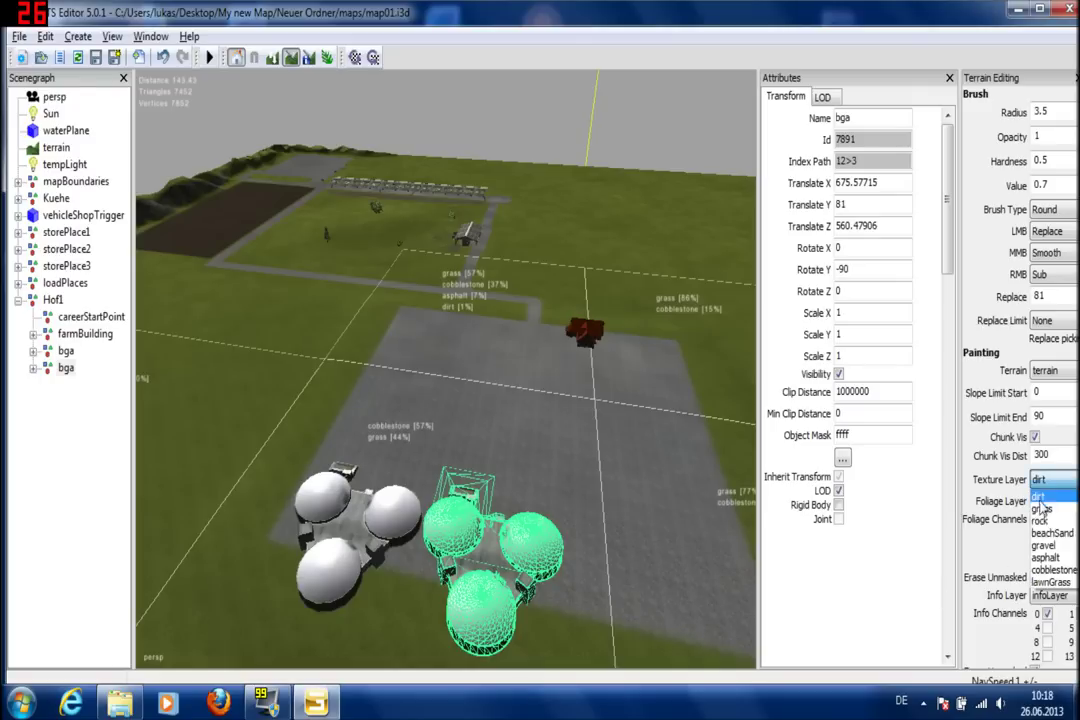
{"action": "left_click", "coordinate": [1046, 571]}
{"action": "scroll", "coordinate": [539, 568], "scroll_direction": "up", "scroll_amount": 10}
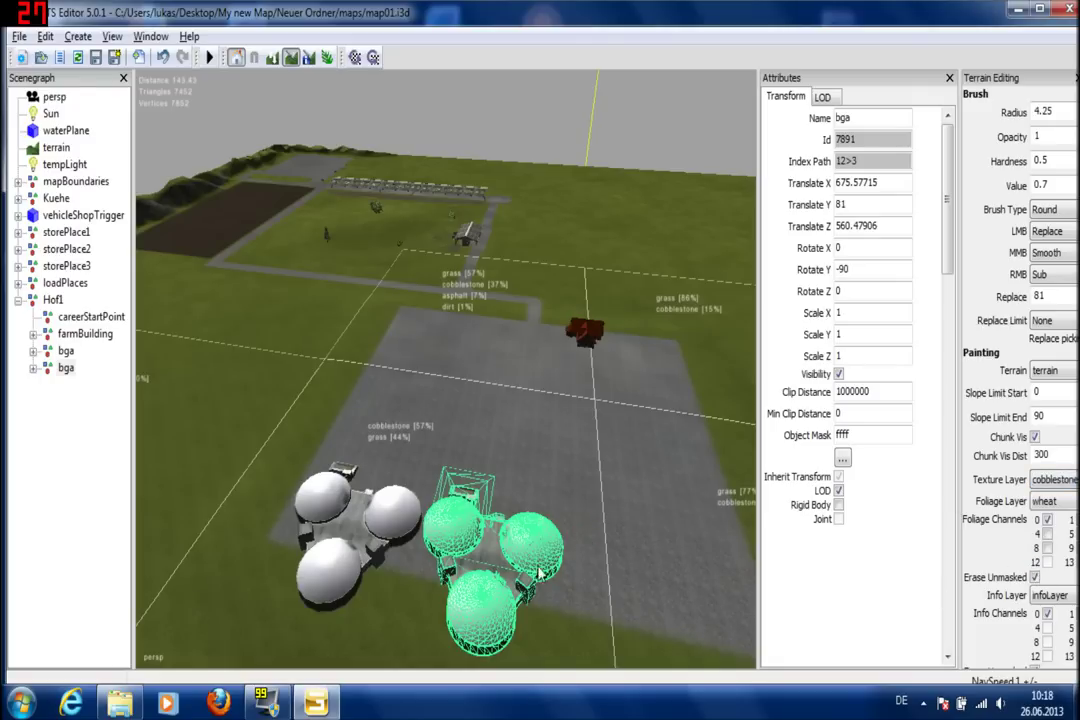
{"action": "scroll", "coordinate": [510, 597], "scroll_direction": "up", "scroll_amount": 8, "text": "ctrl"}
{"action": "mouse_move", "coordinate": [487, 565]}
{"action": "left_mouse_down"}
{"action": "mouse_move", "coordinate": [545, 532]}
{"action": "mouse_move", "coordinate": [488, 573]}
{"action": "mouse_move", "coordinate": [490, 556]}
{"action": "mouse_move", "coordinate": [480, 603]}
{"action": "mouse_move", "coordinate": [494, 640]}
{"action": "mouse_move", "coordinate": [378, 586]}
{"action": "mouse_move", "coordinate": [285, 520]}
{"action": "mouse_move", "coordinate": [302, 574]}
{"action": "mouse_move", "coordinate": [417, 607]}
{"action": "left_mouse_up"}
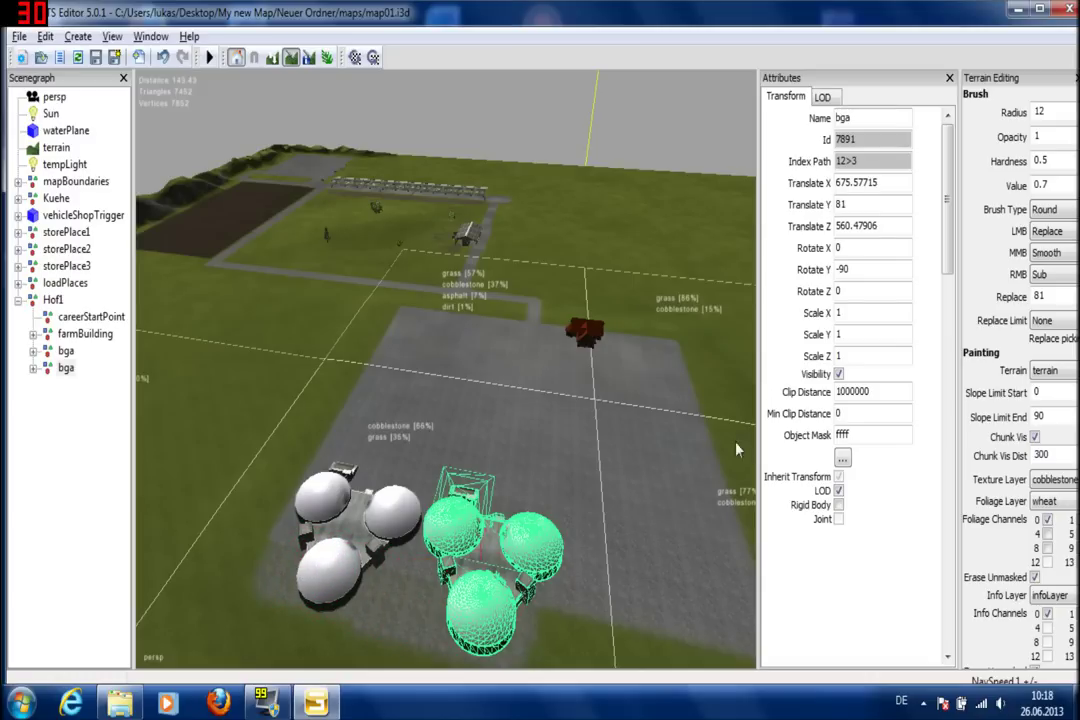
- Change the brush type to Square and extend the cobblestone around the outer corner by the first biogas plant
{"action": "left_click", "coordinate": [1049, 212]}
{"action": "left_click", "coordinate": [1042, 241]}
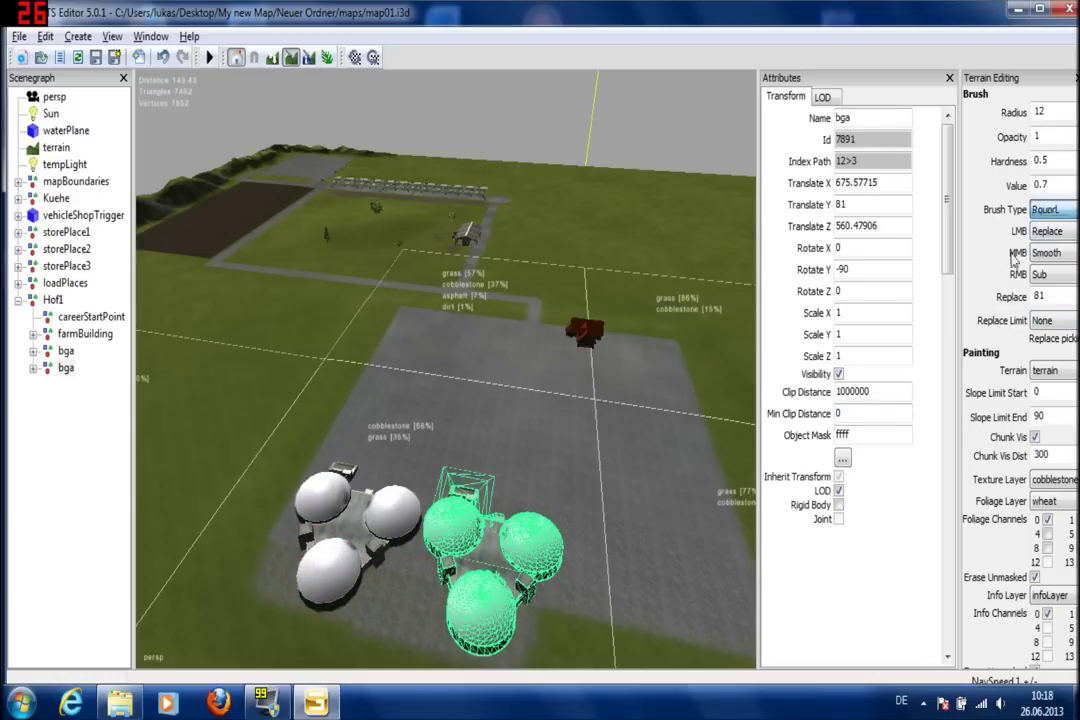
{"action": "middle_click_drag", "start_coordinate": [646, 499], "coordinate": [704, 388], "text": "alt"}
{"action": "middle_click_drag", "start_coordinate": [606, 534], "coordinate": [668, 304], "text": "alt"}
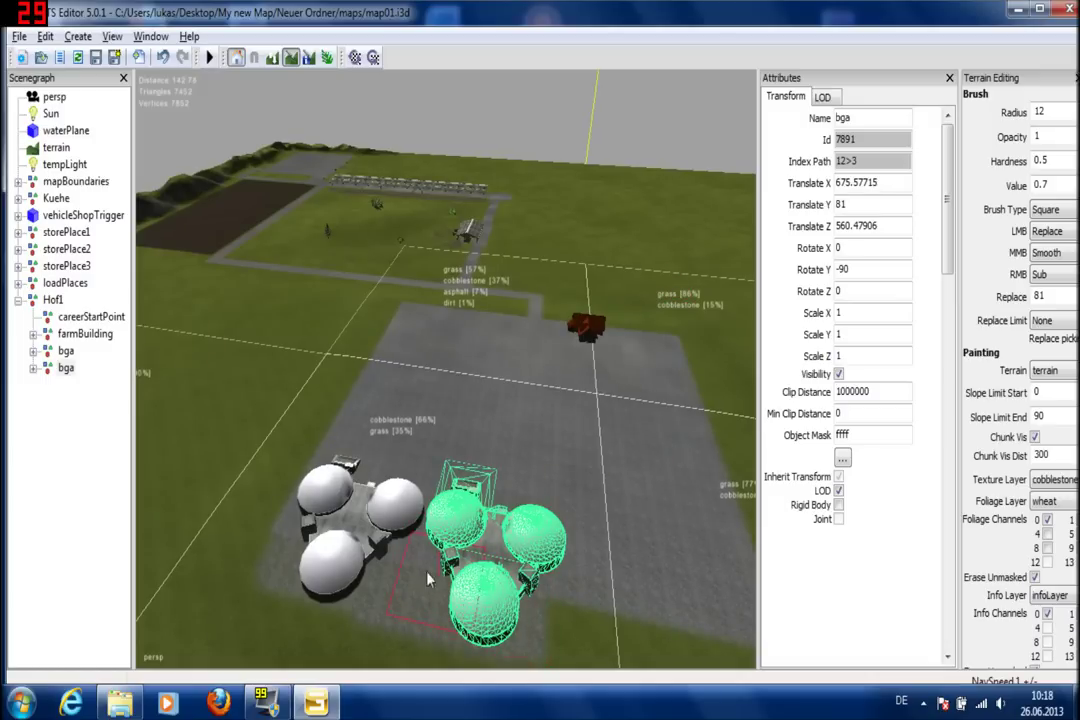
{"action": "left_click_drag", "start_coordinate": [341, 575], "coordinate": [310, 566]}
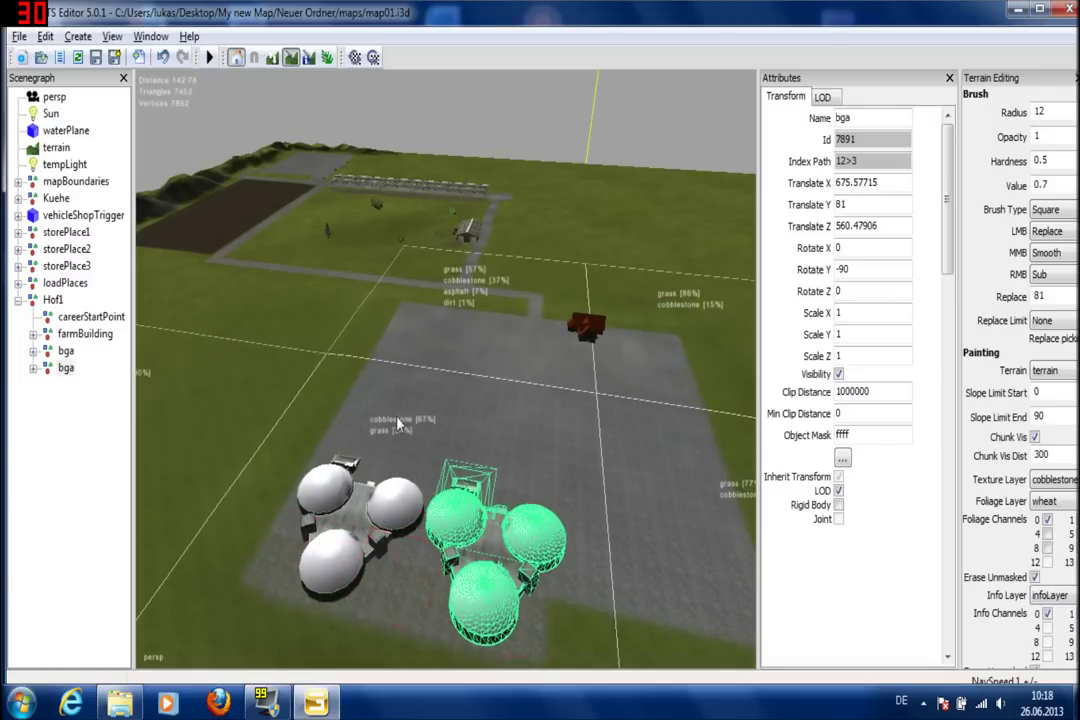
- Import the bgaSilos i3d file from the models/buildings/bga folder into the map
{"action": "middle_click_drag", "start_coordinate": [397, 423], "coordinate": [335, 335], "text": "alt"}
{"action": "mouse_move", "coordinate": [650, 630]}
{"action": "middle_mouse_down", "text": "alt"}
{"action": "mouse_move", "coordinate": [564, 487]}
{"action": "mouse_move", "coordinate": [320, 153]}
{"action": "middle_mouse_up", "text": "alt"}
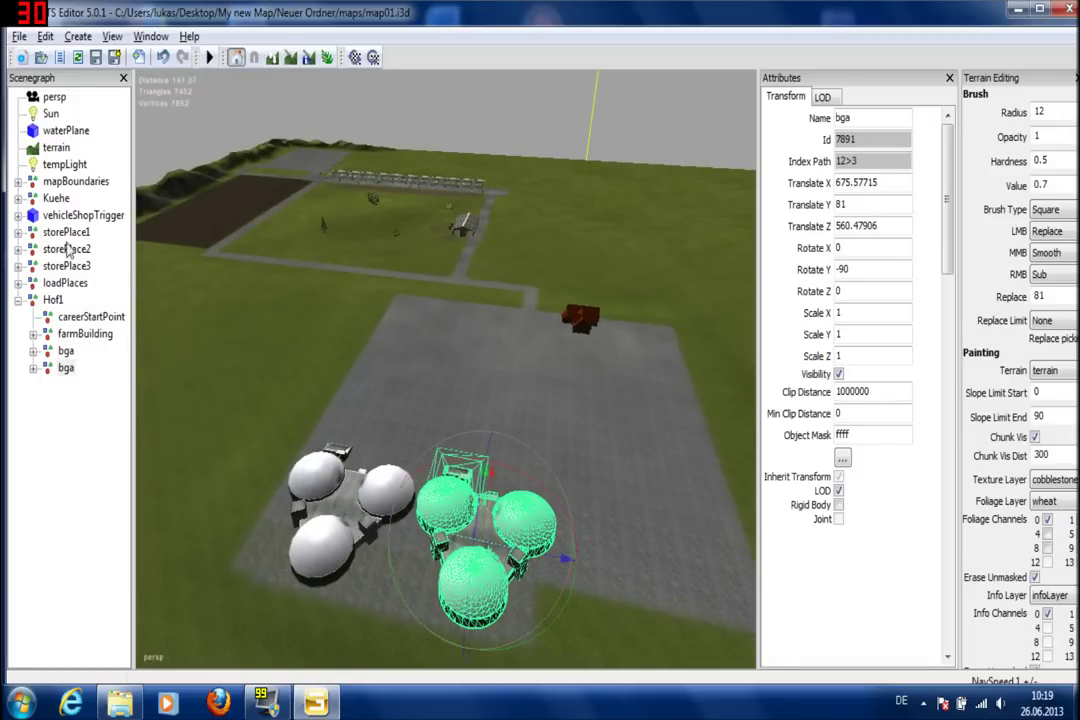
{"action": "left_click", "coordinate": [19, 37]}
{"action": "left_click", "coordinate": [37, 191]}
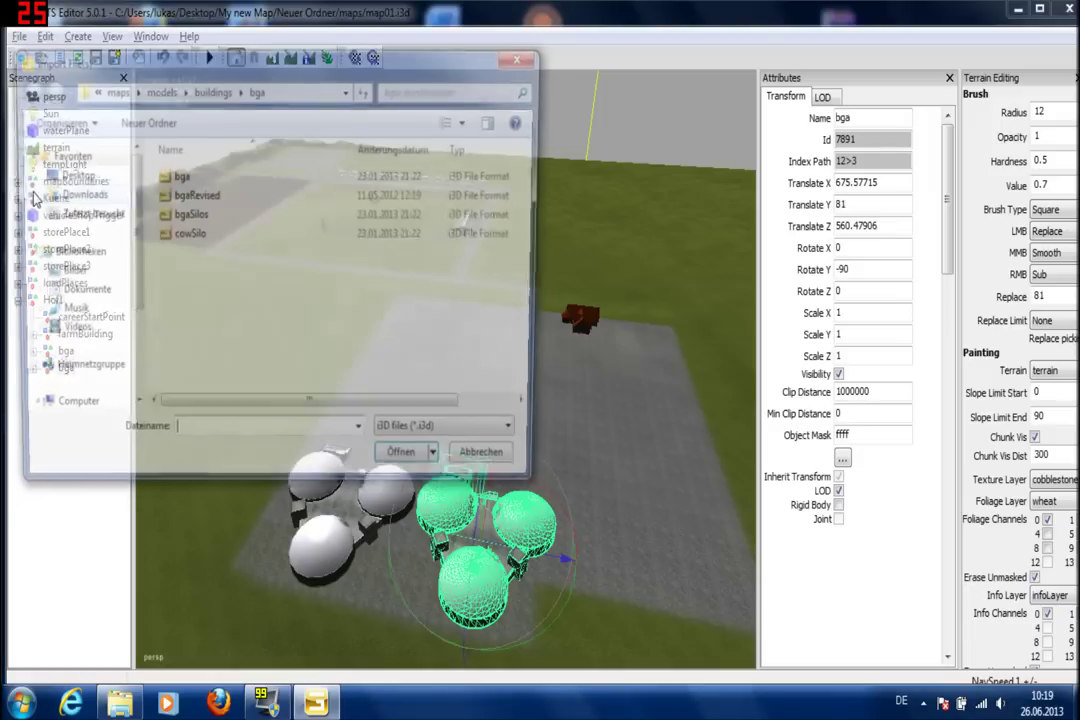
{"action": "left_click", "coordinate": [250, 216]}
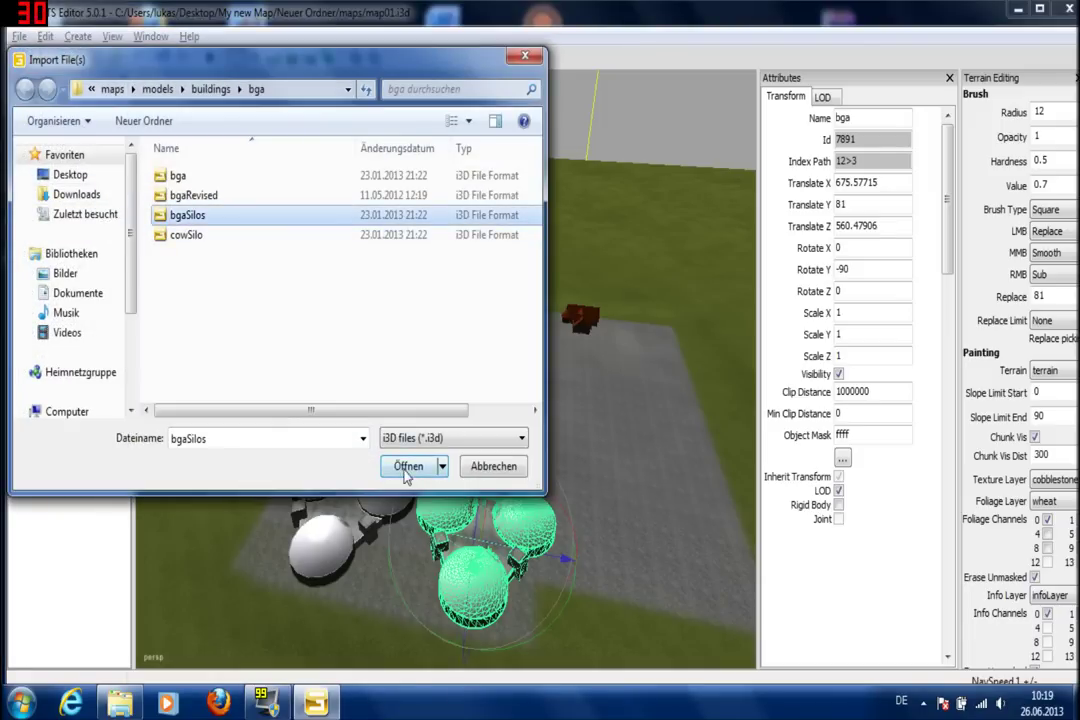
{"action": "left_click", "coordinate": [407, 466]}
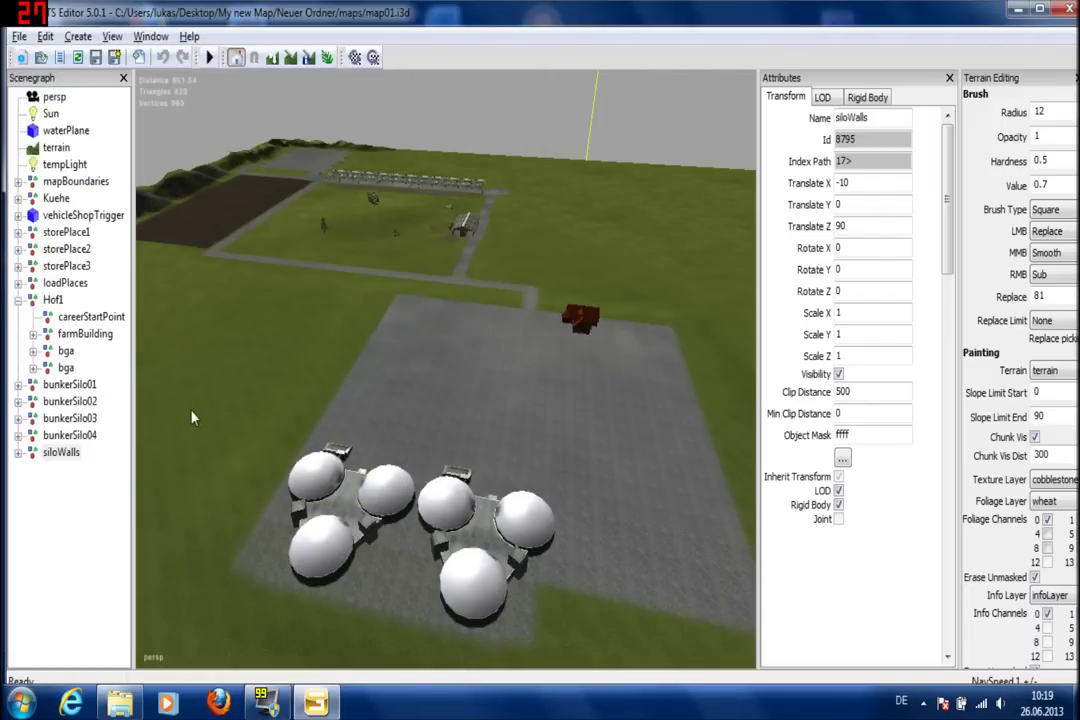
- Try to place bunkerSilo01 to bunkerSilo04 and siloWalls together in the middle of the paved yard, and undo the placement
{"action": "left_click", "coordinate": [60, 388]}
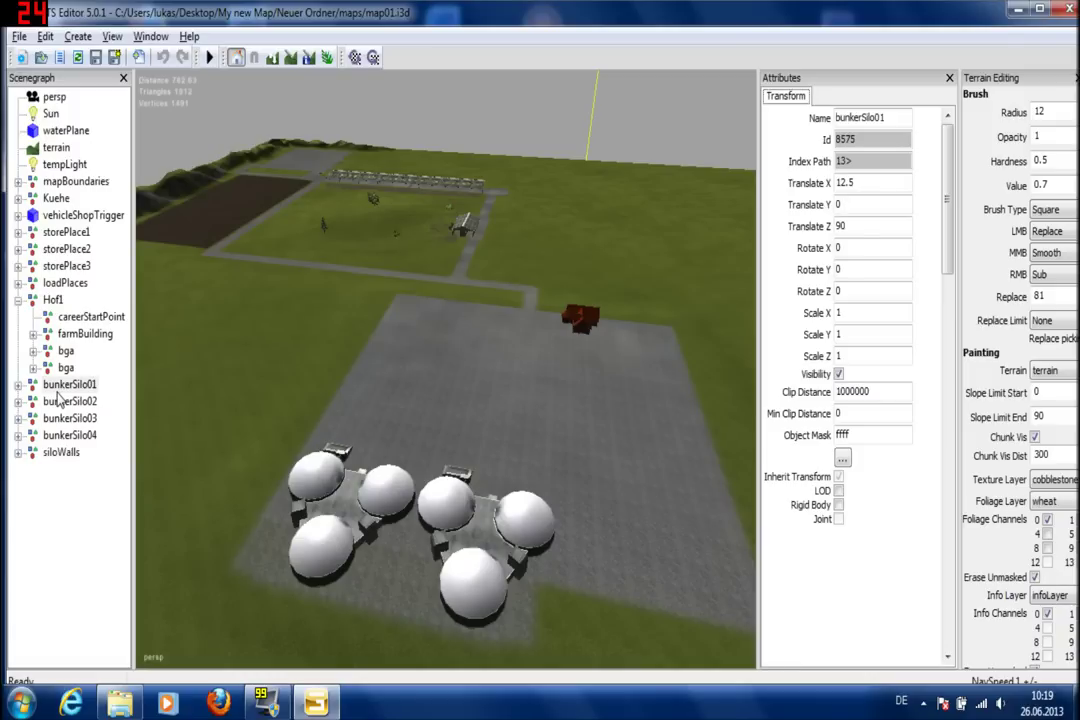
{"action": "left_click", "coordinate": [62, 402]}
{"action": "left_click", "coordinate": [62, 418]}
{"action": "left_click", "coordinate": [62, 435]}
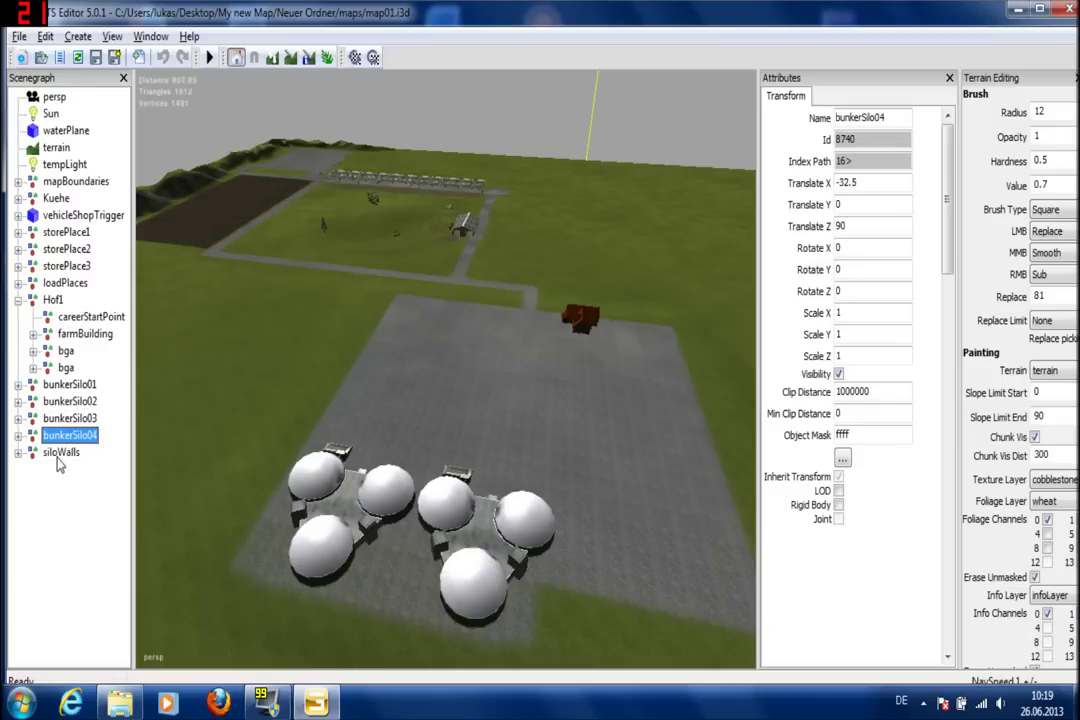
{"action": "left_click", "coordinate": [60, 452]}
{"action": "left_click", "coordinate": [62, 384]}
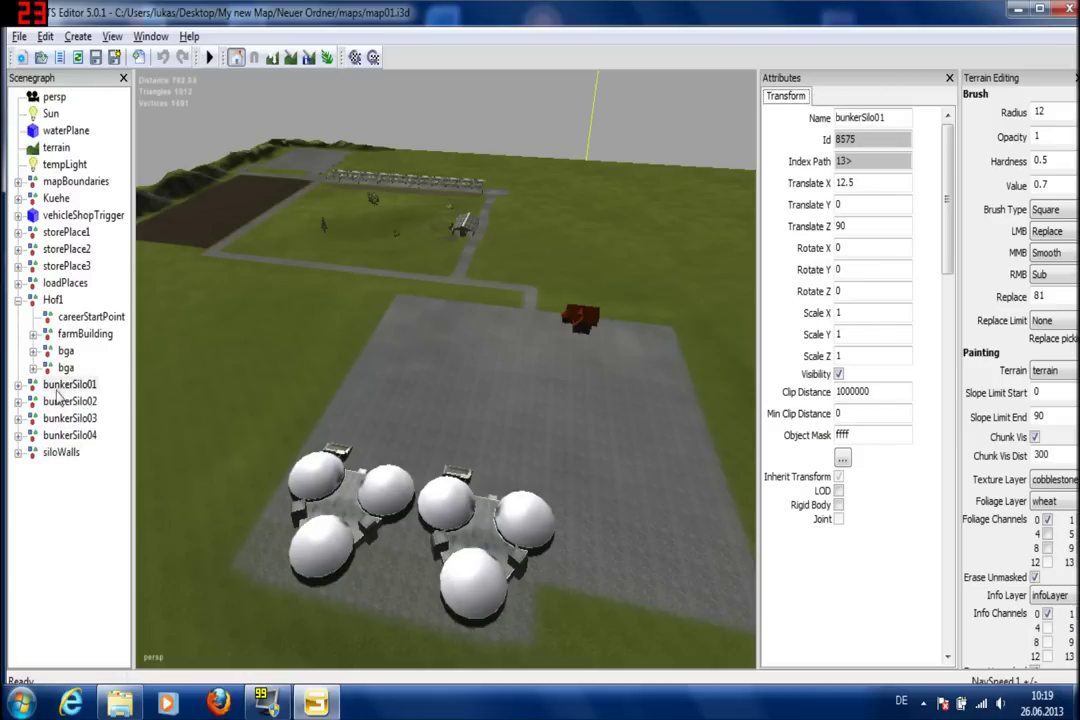
{"action": "left_click", "coordinate": [62, 401], "text": "ctrl"}
{"action": "left_click", "coordinate": [62, 418], "text": "ctrl"}
{"action": "left_click", "coordinate": [62, 435], "text": "ctrl"}
{"action": "left_click", "coordinate": [60, 452], "text": "ctrl"}
{"action": "left_click", "coordinate": [266, 470]}
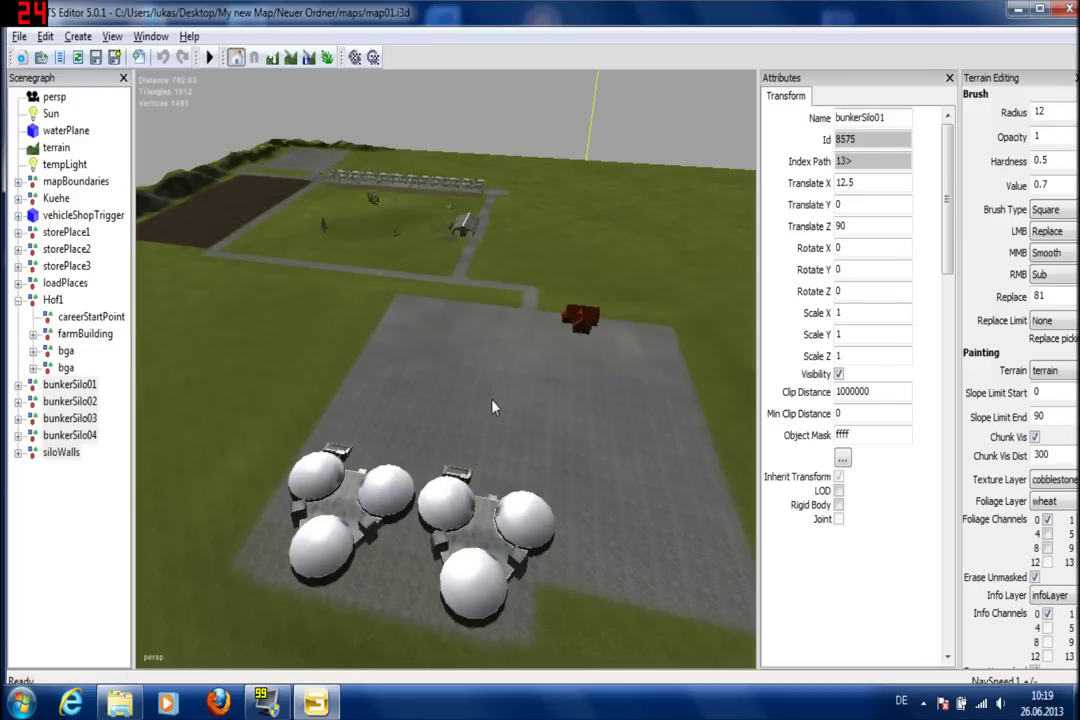
{"action": "key", "text": "ctrl+b"}
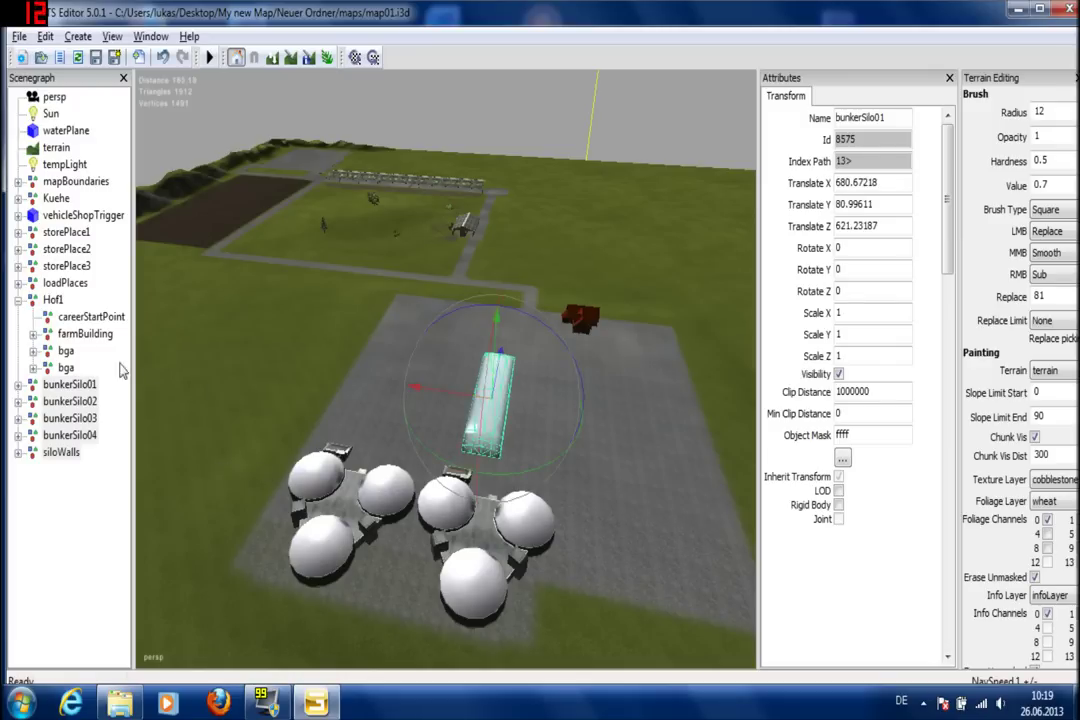
{"action": "left_click", "coordinate": [116, 388]}
{"action": "left_click", "coordinate": [83, 385]}
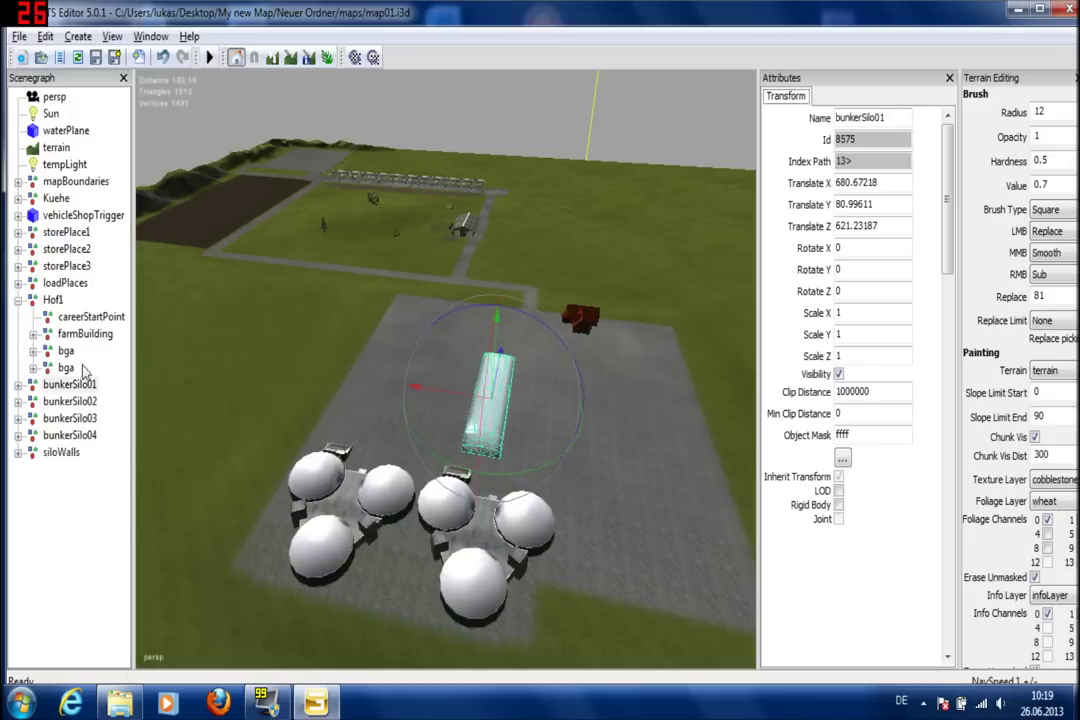
{"action": "left_click", "coordinate": [162, 57]}
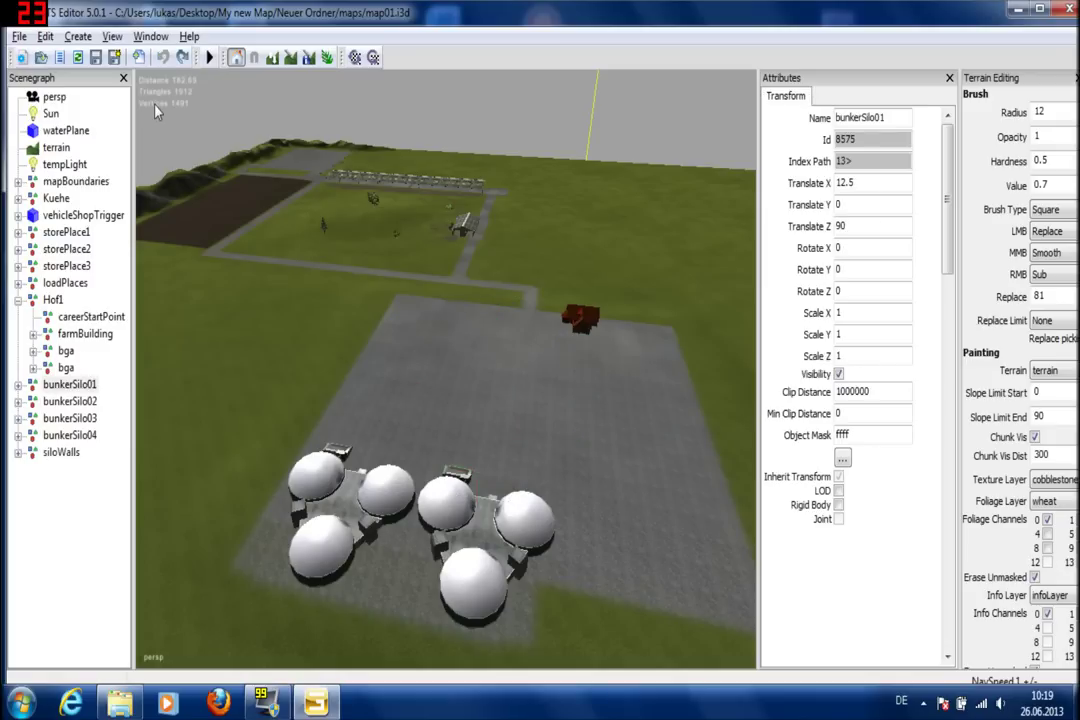
- Place the siloWalls object on the paved yard beside the second biogas plant, at about X 624, Z 587
{"action": "left_click", "coordinate": [70, 401]}
{"action": "left_click", "coordinate": [74, 419]}
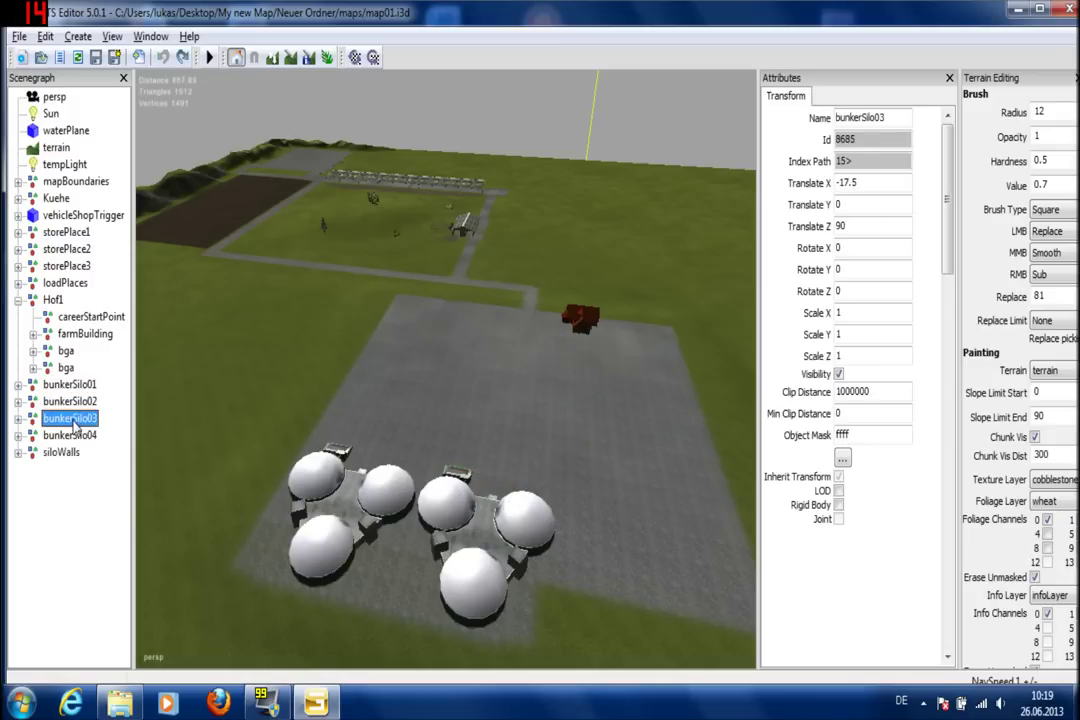
{"action": "left_click", "coordinate": [70, 435]}
{"action": "left_click", "coordinate": [62, 453]}
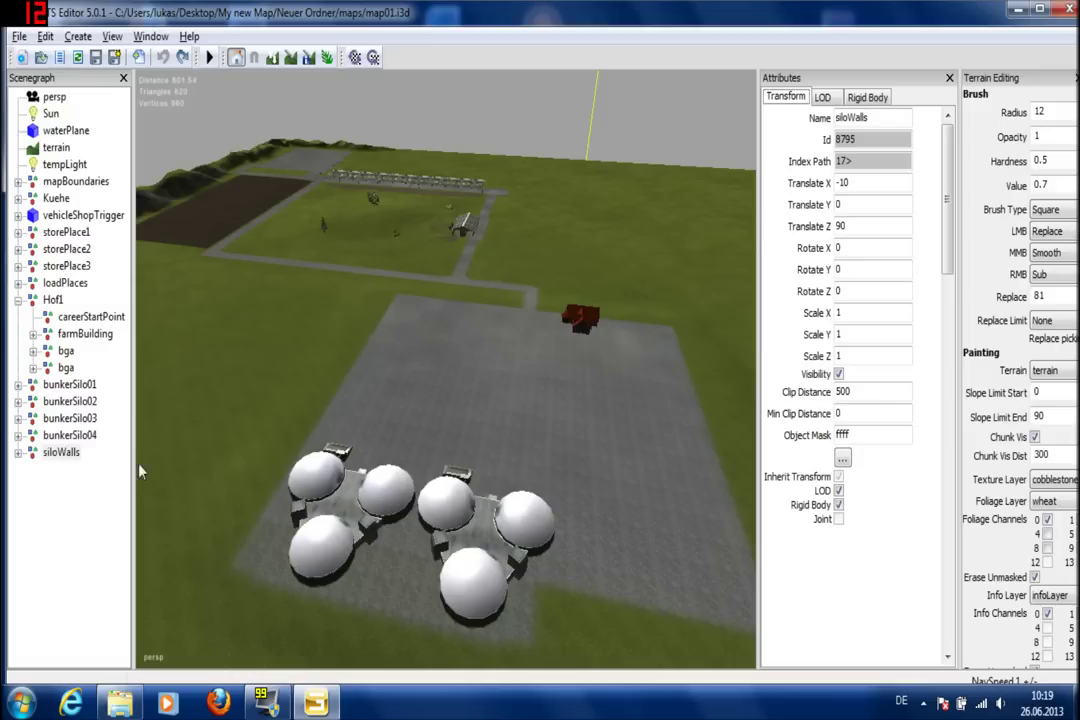
{"action": "key", "text": "ctrl+b"}
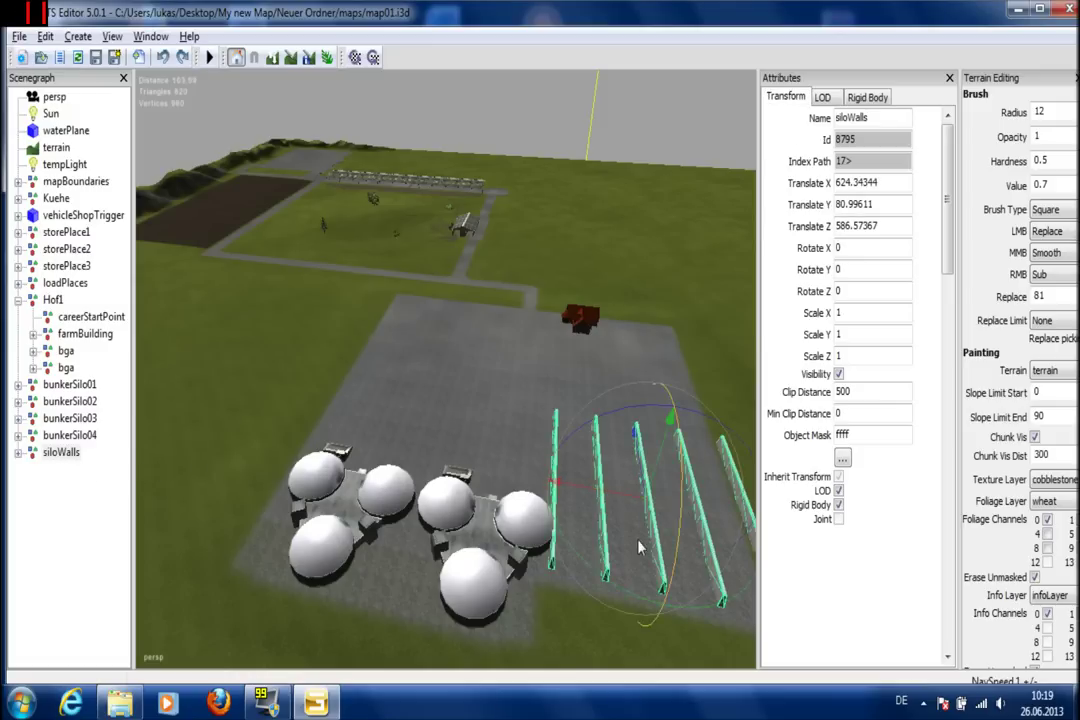
- Shift siloWalls slightly away from the second biogas plant, to about X 614, Z 583
{"action": "middle_click_drag", "start_coordinate": [628, 496], "coordinate": [484, 442], "text": "alt"}
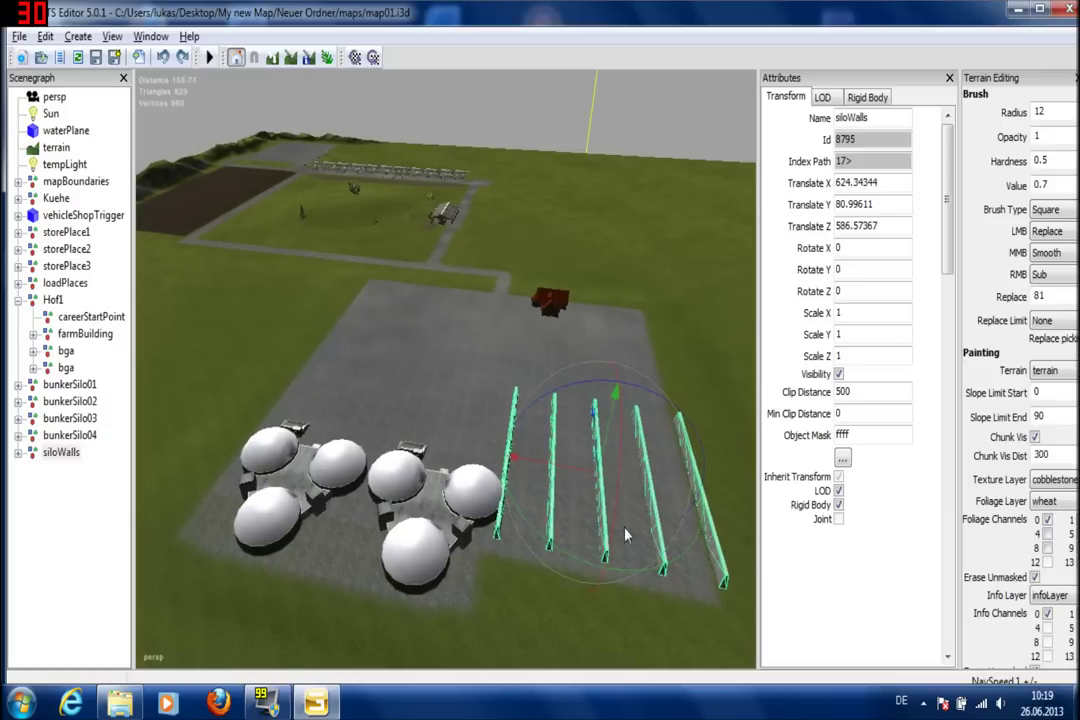
{"action": "middle_click_drag", "start_coordinate": [626, 537], "coordinate": [558, 464]}
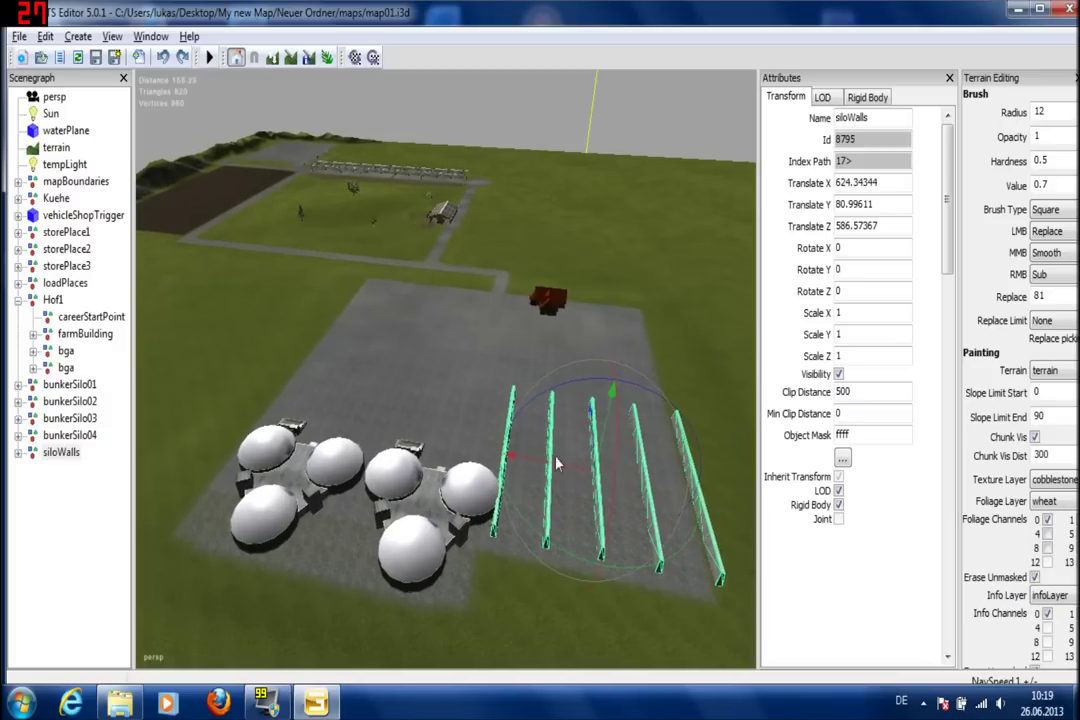
{"action": "left_click_drag", "start_coordinate": [593, 445], "coordinate": [563, 535]}
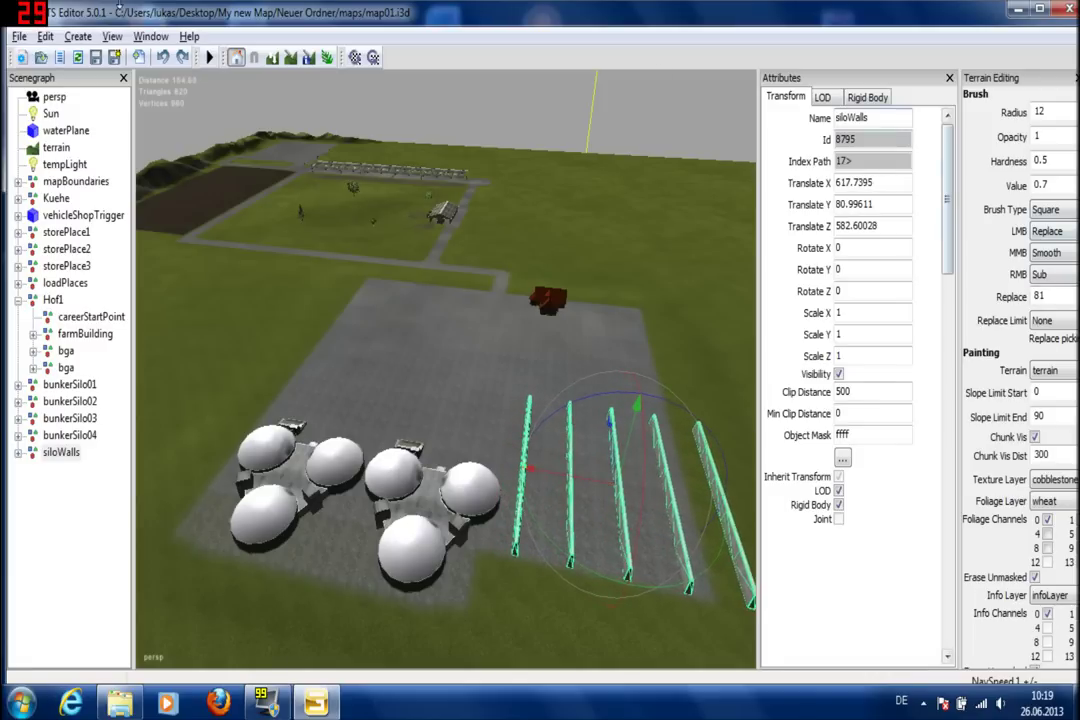
{"action": "left_click", "coordinate": [291, 58]}
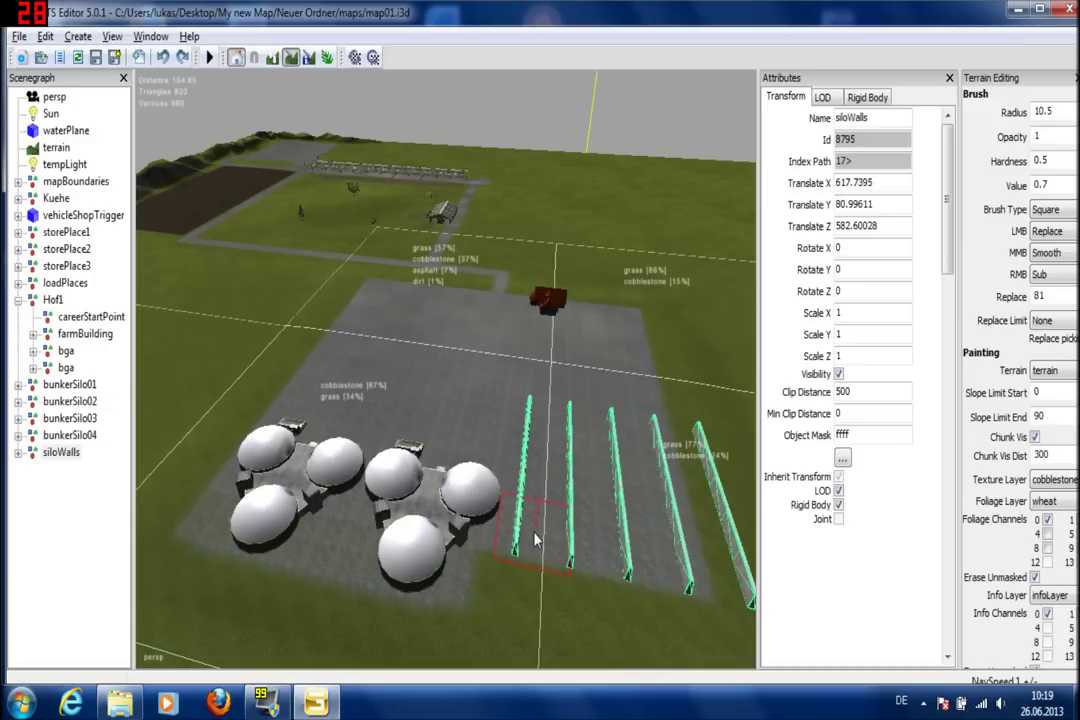
{"action": "scroll", "coordinate": [525, 540], "scroll_direction": "down", "scroll_amount": 3}
{"action": "left_click", "coordinate": [291, 58]}
{"action": "left_click_drag", "start_coordinate": [588, 487], "coordinate": [603, 488]}
- Paint cobblestone with a square brush of radius 10 over the grass strip in front of the silo walls
{"action": "left_click", "coordinate": [274, 58]}
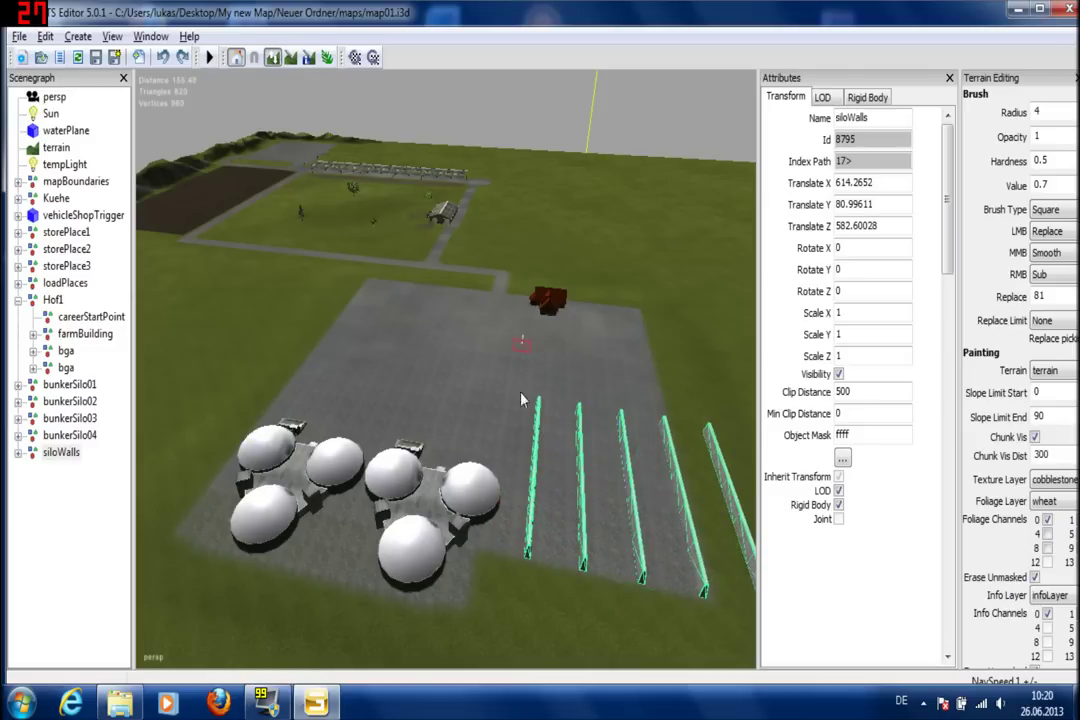
{"action": "middle_click_drag", "start_coordinate": [516, 468], "coordinate": [311, 354], "text": "alt"}
{"action": "middle_click_drag", "start_coordinate": [677, 485], "coordinate": [195, 415], "text": "alt"}
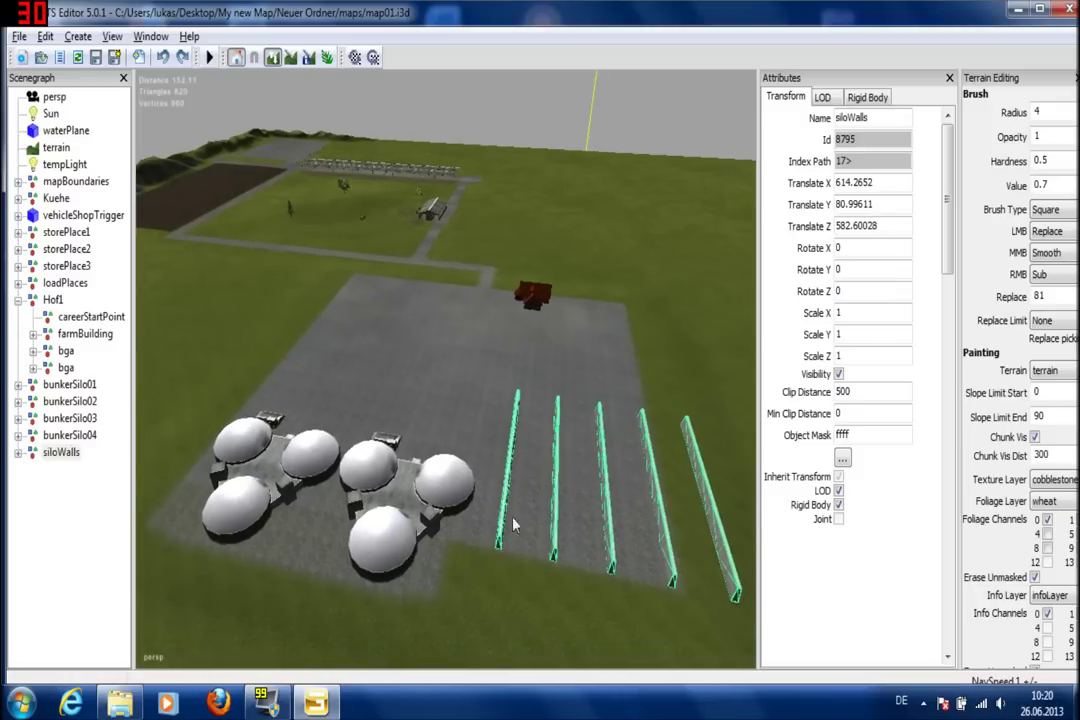
{"action": "middle_click_drag", "start_coordinate": [511, 518], "coordinate": [221, 411], "text": "alt"}
{"action": "middle_click_drag", "start_coordinate": [440, 462], "coordinate": [403, 451], "text": "alt"}
{"action": "middle_click_drag", "start_coordinate": [515, 486], "coordinate": [489, 478], "text": "alt"}
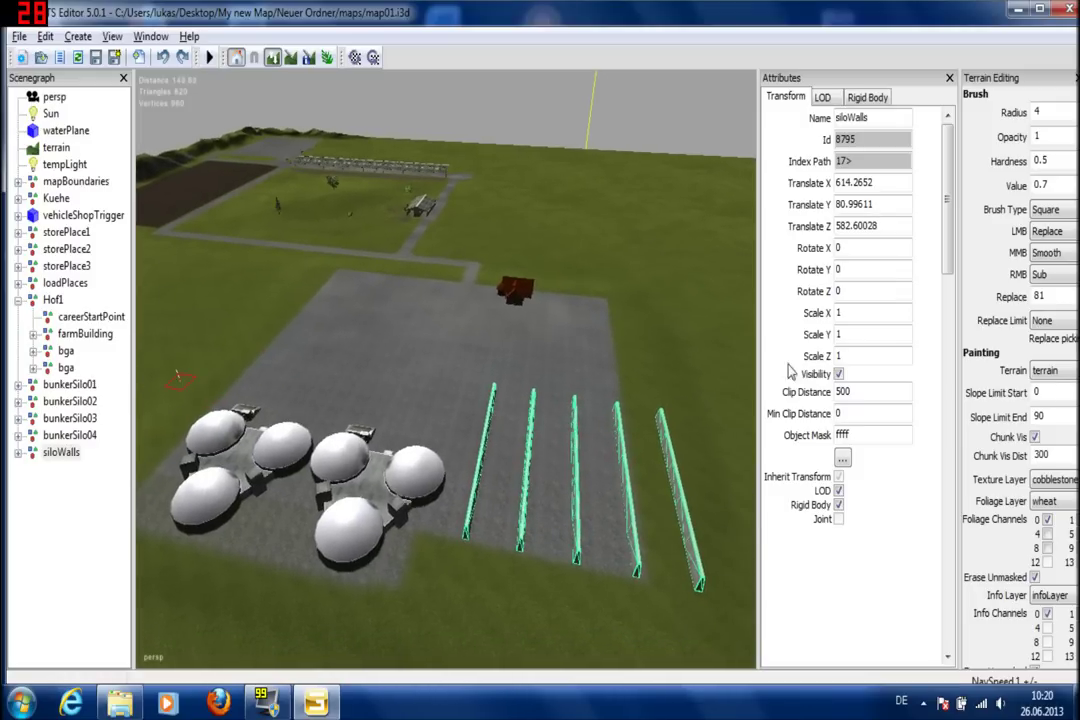
{"action": "left_click", "coordinate": [1057, 114]}
{"action": "type", "text": "10"}
{"action": "left_click", "coordinate": [290, 57]}
{"action": "mouse_move", "coordinate": [533, 511]}
{"action": "left_mouse_down"}
{"action": "mouse_move", "coordinate": [510, 545]}
{"action": "mouse_move", "coordinate": [450, 571]}
{"action": "mouse_move", "coordinate": [357, 578]}
{"action": "mouse_move", "coordinate": [592, 598]}
{"action": "mouse_move", "coordinate": [608, 604]}
{"action": "mouse_move", "coordinate": [568, 607]}
{"action": "mouse_move", "coordinate": [614, 620]}
{"action": "mouse_move", "coordinate": [592, 593]}
{"action": "left_mouse_up"}
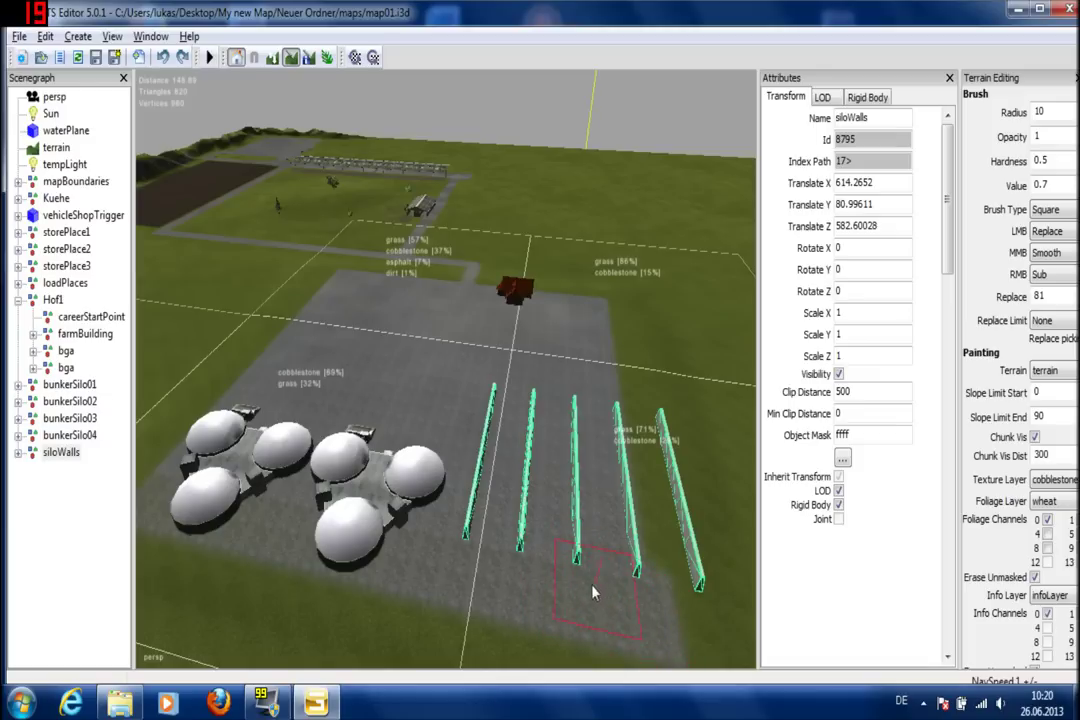
{"action": "middle_click_drag", "start_coordinate": [592, 593], "coordinate": [393, 411], "text": "alt"}
{"action": "mouse_move", "coordinate": [740, 500]}
{"action": "middle_mouse_down", "text": "alt"}
{"action": "mouse_move", "coordinate": [494, 380]}
{"action": "mouse_move", "coordinate": [450, 293]}
{"action": "middle_mouse_up", "text": "alt"}
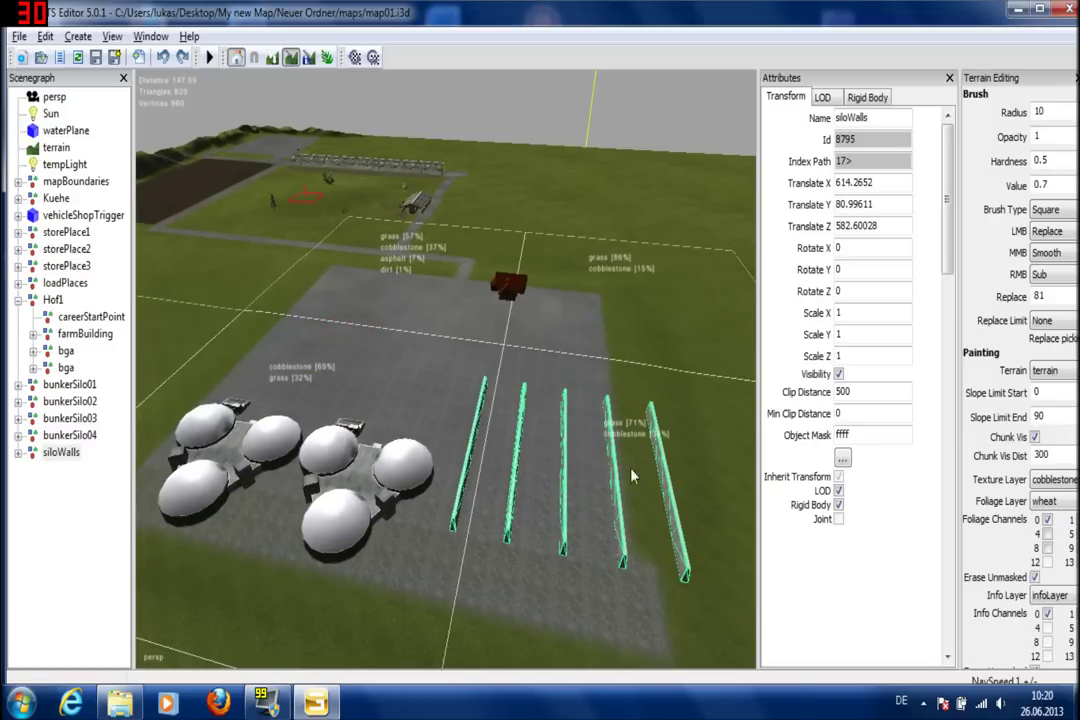
- Paint cobblestone with the square brush, radius about 10, over the grass along the outer side of the silo walls
{"action": "middle_click_drag", "start_coordinate": [632, 476], "coordinate": [446, 306], "text": "alt"}
{"action": "mouse_move", "coordinate": [630, 450]}
{"action": "middle_mouse_down", "text": "alt"}
{"action": "mouse_move", "coordinate": [441, 304]}
{"action": "mouse_move", "coordinate": [494, 357]}
{"action": "middle_mouse_up", "text": "alt"}
{"action": "scroll", "coordinate": [600, 400], "scroll_direction": "down", "scroll_amount": 1}
{"action": "middle_click_drag", "start_coordinate": [645, 420], "coordinate": [318, 170], "text": "alt"}
{"action": "left_click_drag", "start_coordinate": [570, 515], "coordinate": [617, 562]}
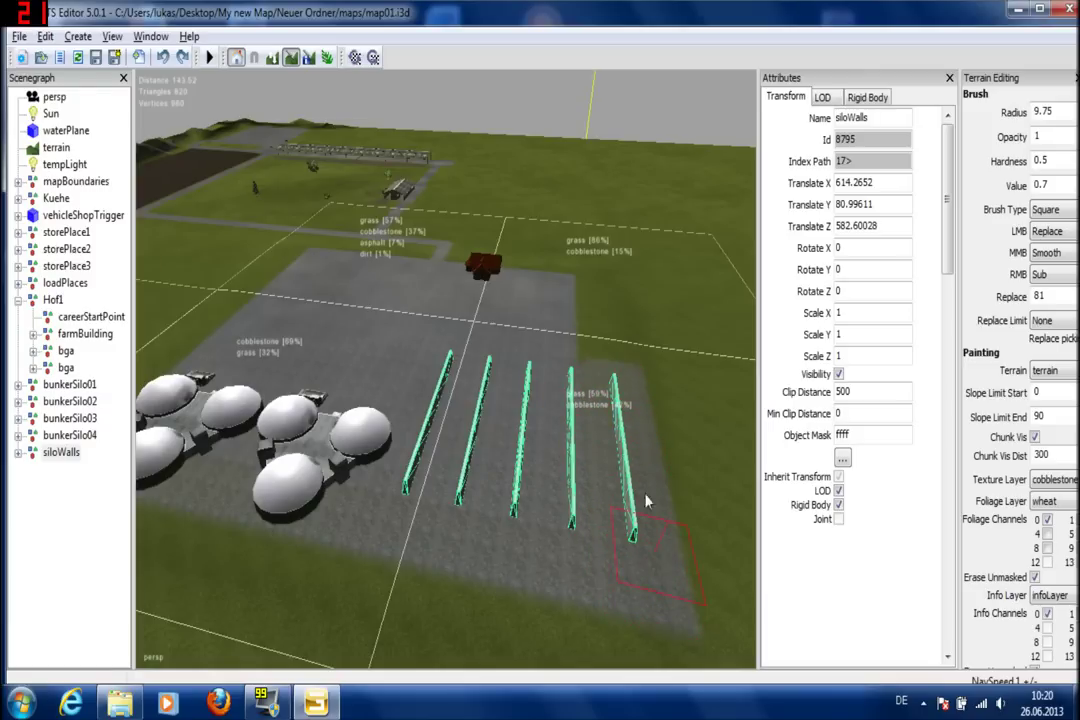
{"action": "middle_click_drag", "start_coordinate": [518, 518], "coordinate": [507, 572], "text": "alt"}
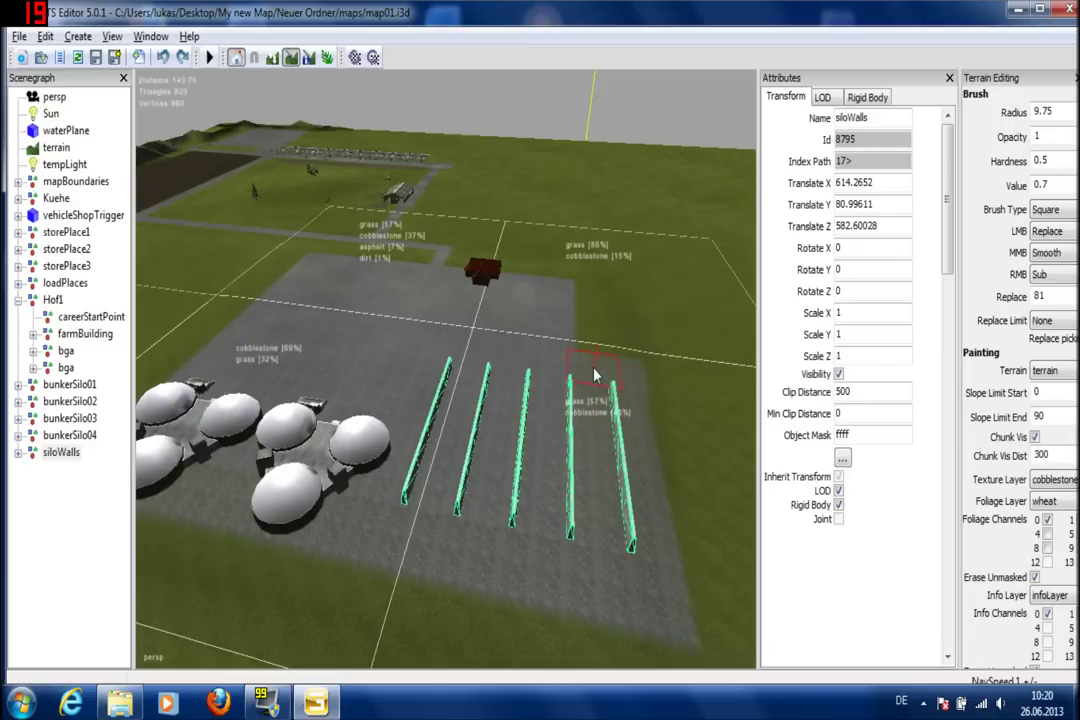
- Switch the painting texture layer to grass and reduce the brush radius to 5.25
{"action": "left_click", "coordinate": [1050, 481]}
{"action": "left_click", "coordinate": [1046, 499]}
{"action": "left_click", "coordinate": [291, 58]}
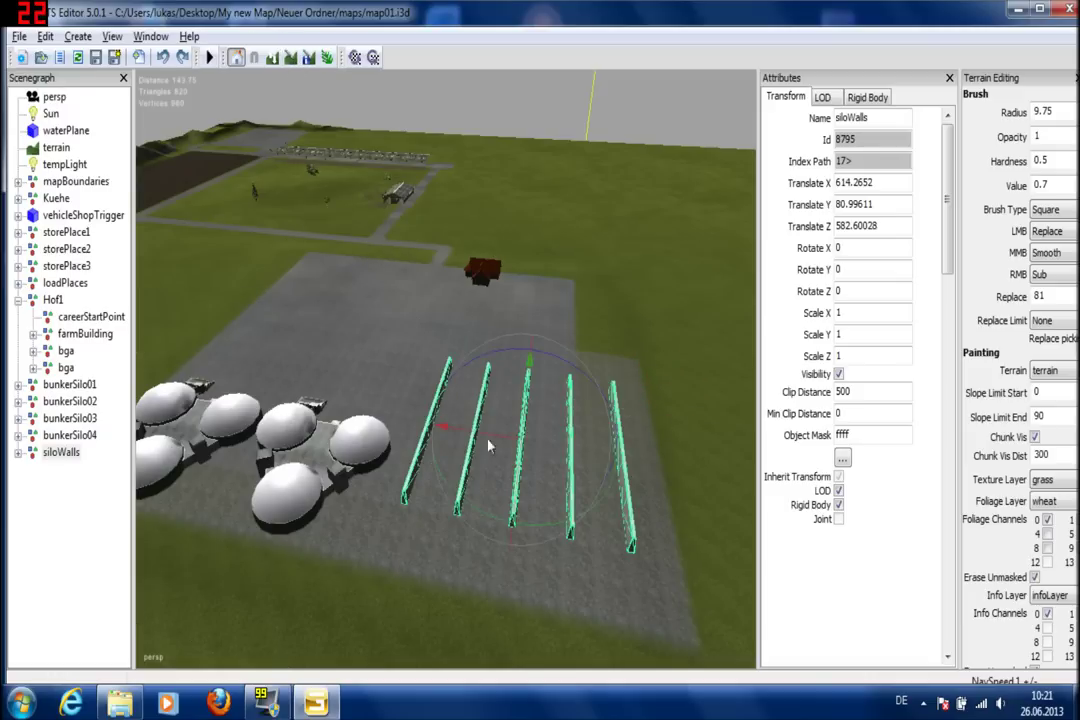
{"action": "key", "text": "t"}
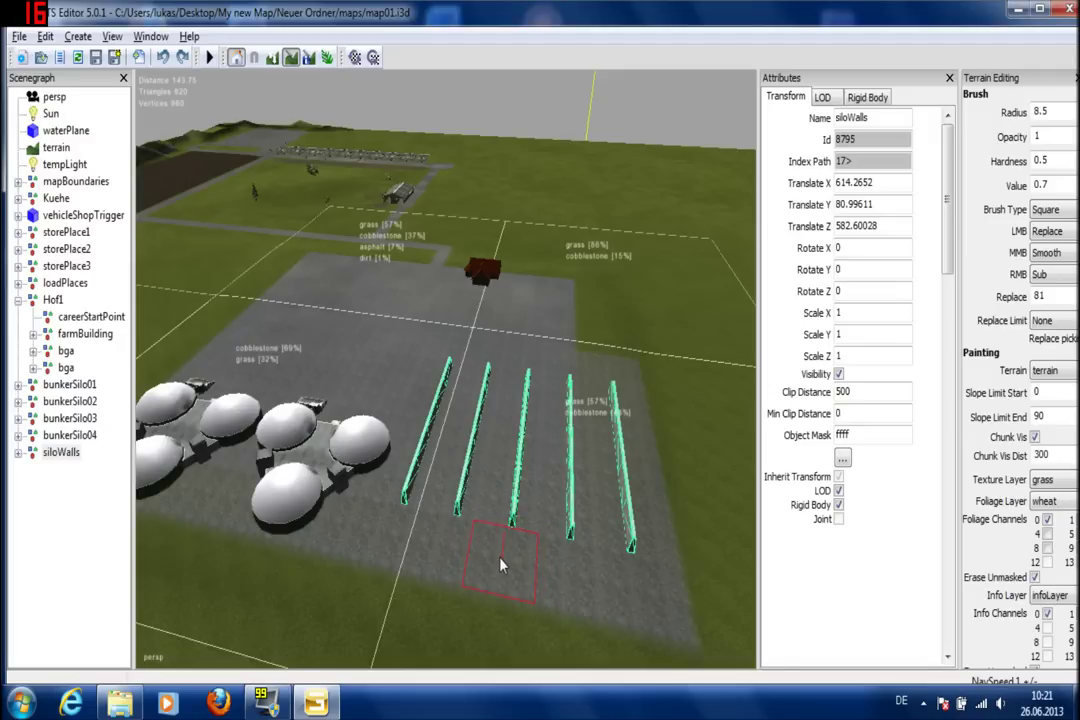
{"action": "left_click", "coordinate": [291, 58]}
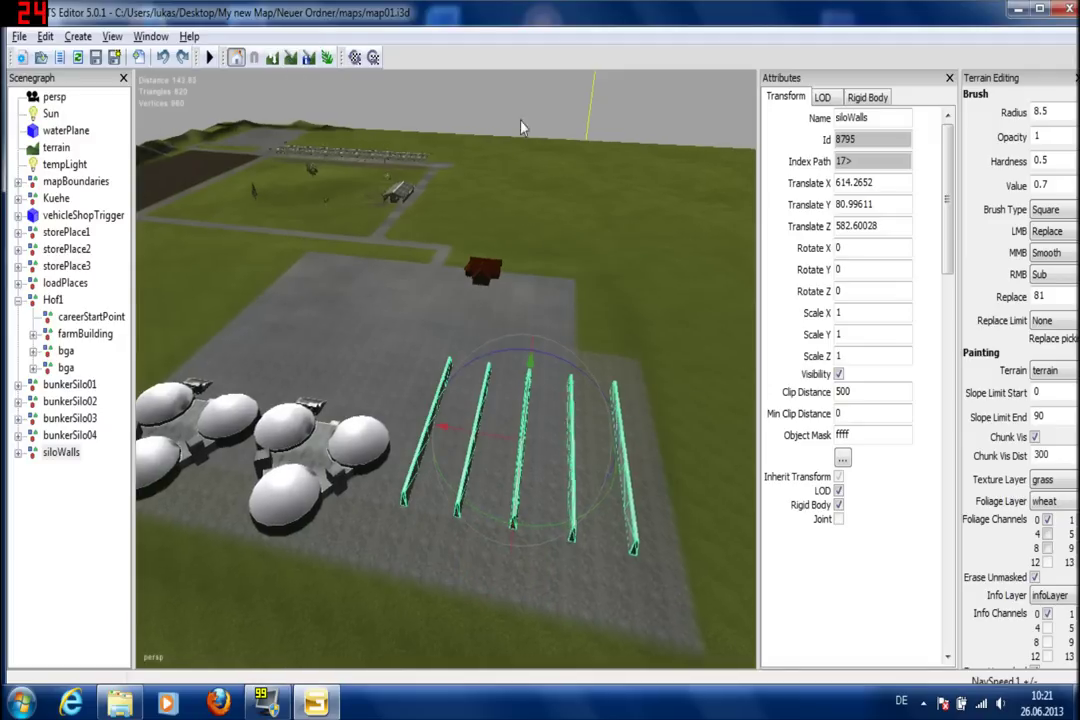
{"action": "left_click", "coordinate": [272, 58]}
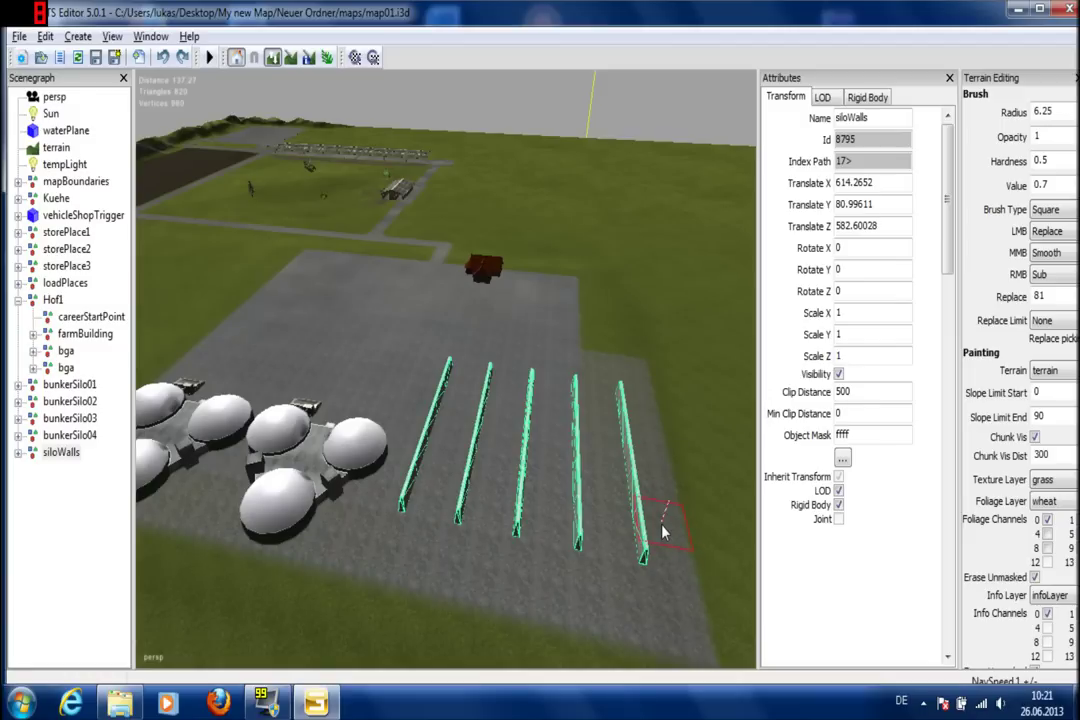
{"action": "middle_click_drag", "start_coordinate": [642, 542], "coordinate": [167, 405], "text": "alt"}
{"action": "scroll", "coordinate": [597, 525], "scroll_direction": "down", "scroll_amount": 1}
{"action": "mouse_move", "coordinate": [597, 525]}
{"action": "middle_mouse_down", "text": "alt"}
{"action": "mouse_move", "coordinate": [603, 513]}
{"action": "mouse_move", "coordinate": [405, 525]}
{"action": "middle_mouse_up", "text": "alt"}
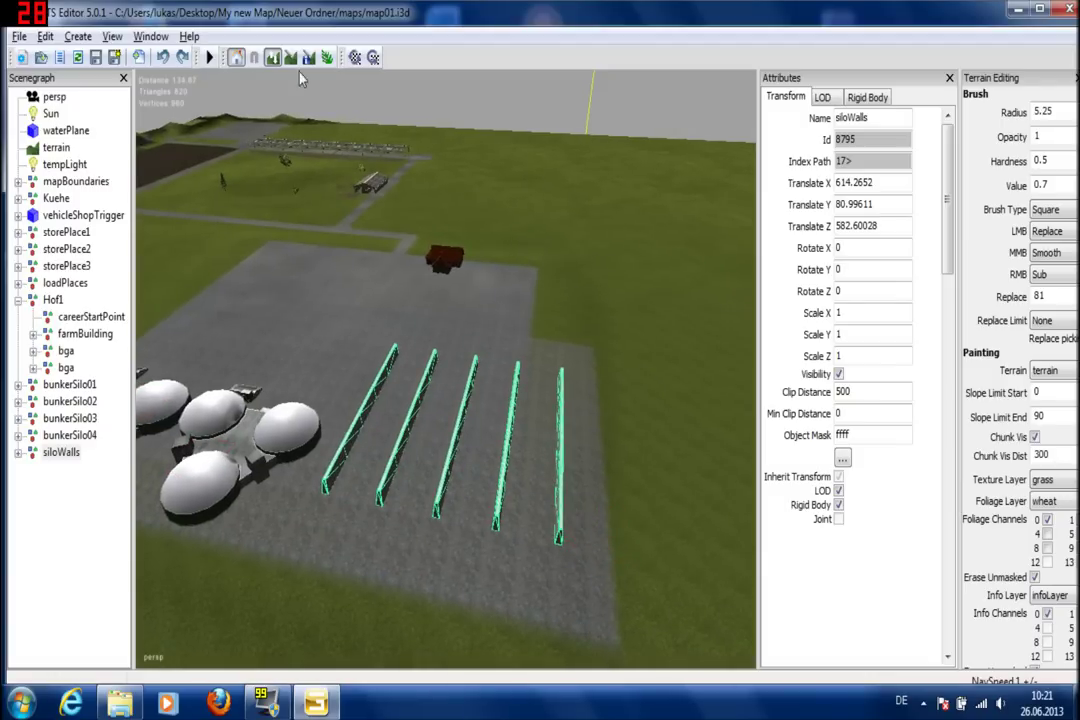
- Place bunkerSilo01 in the first wall bay beside the biogas plant, about X 638, Z 578, and bunkerSilo02 in the second, about X 623, Z 581
{"action": "left_click", "coordinate": [78, 385]}
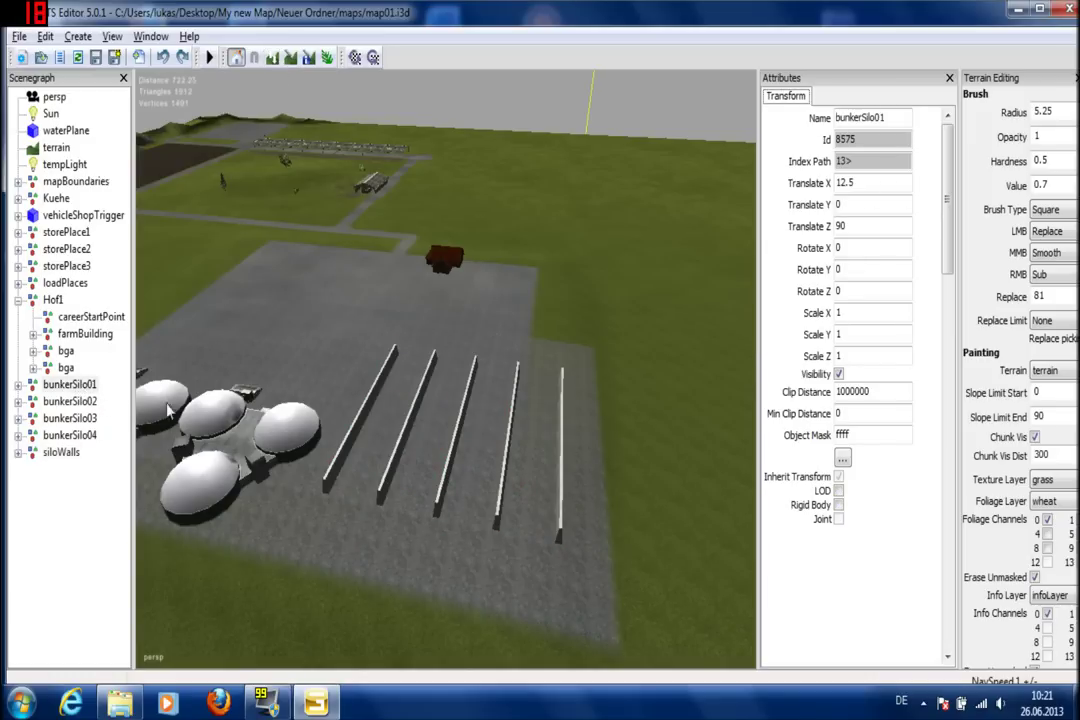
{"action": "key", "text": "ctrl+b"}
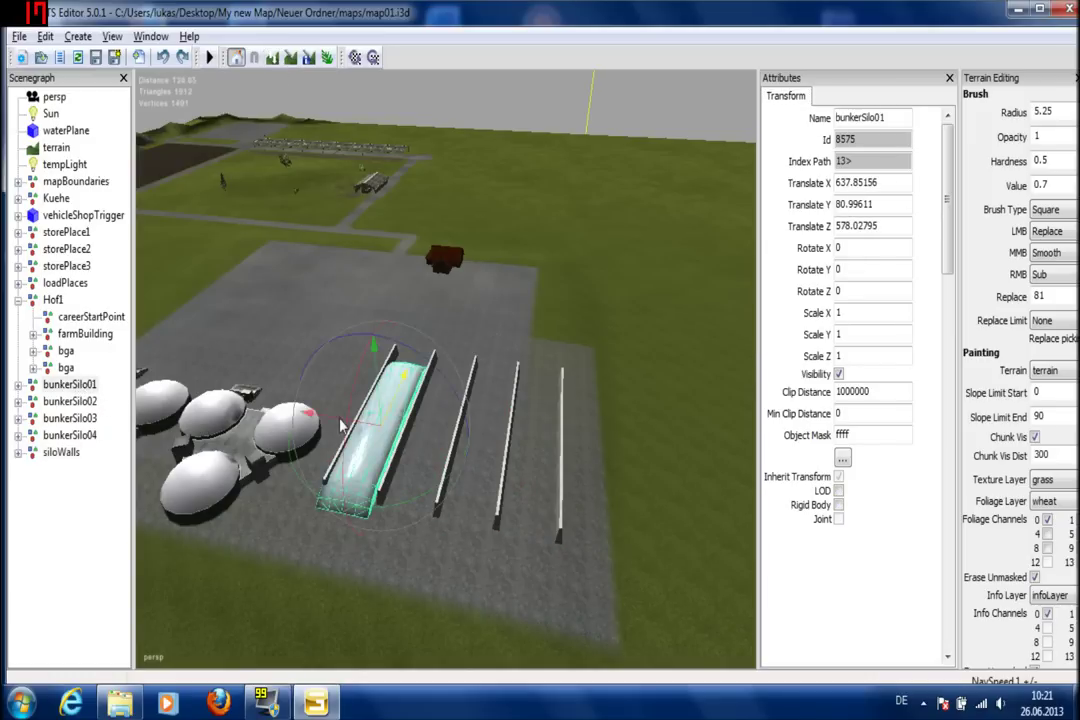
{"action": "left_click", "coordinate": [70, 402]}
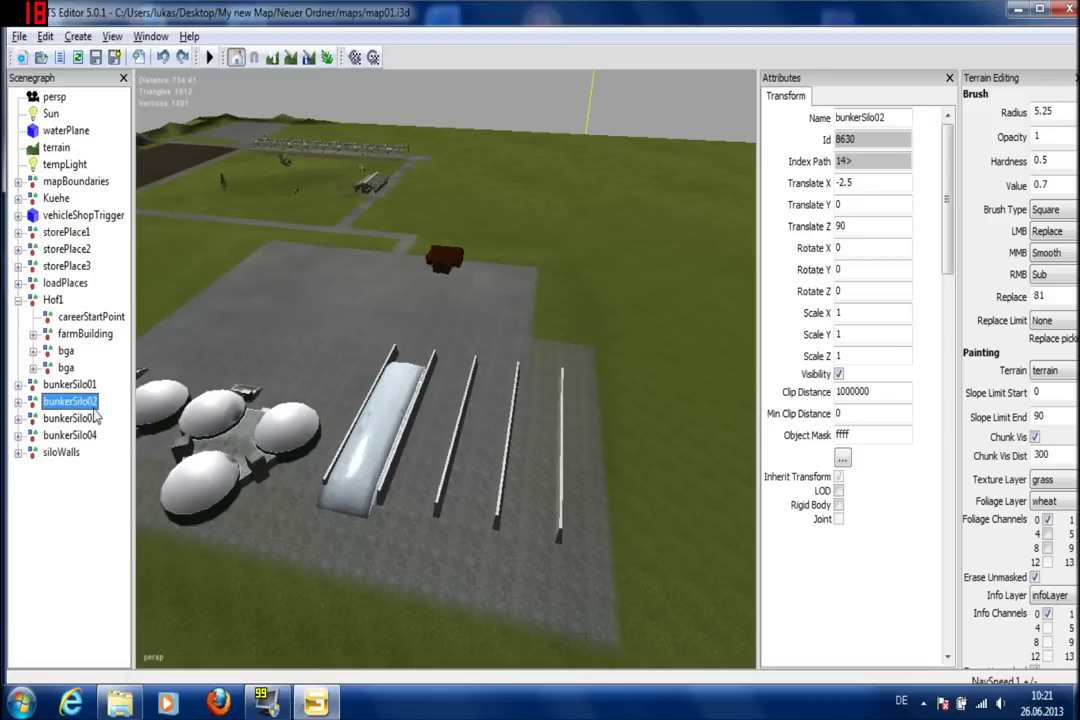
{"action": "left_click", "coordinate": [436, 434]}
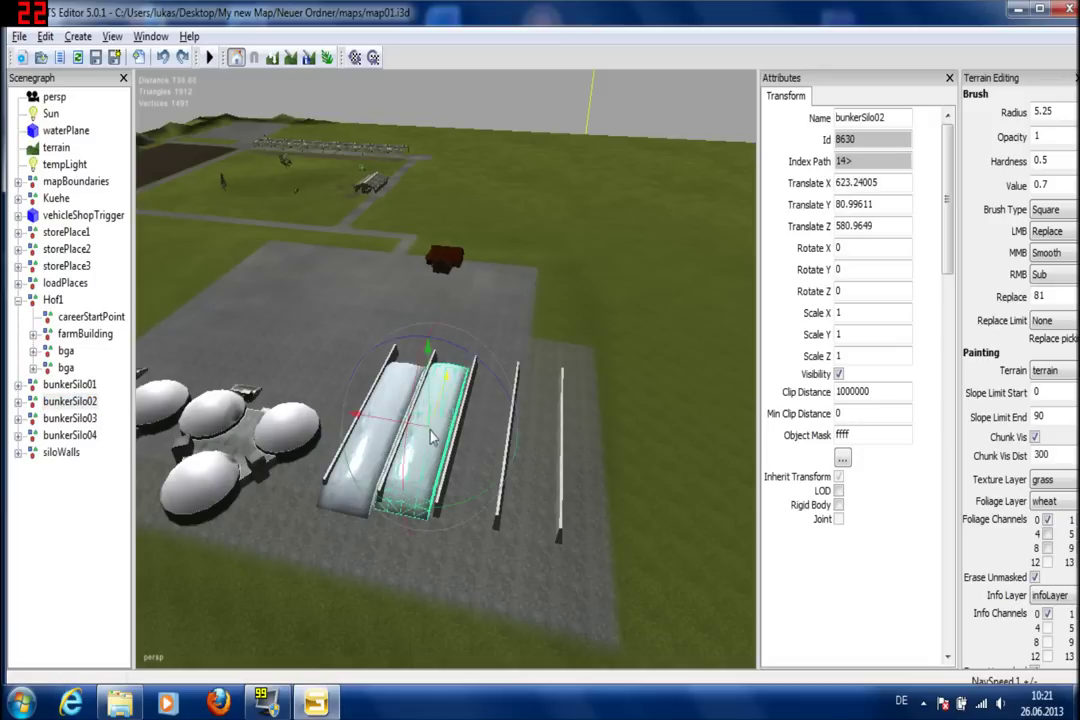
- Place bunkerSilo03 in the third wall bay at about X 606, Z 577, and bunkerSilo04 in the fourth at about X 594, Z 576
{"action": "left_click", "coordinate": [72, 419]}
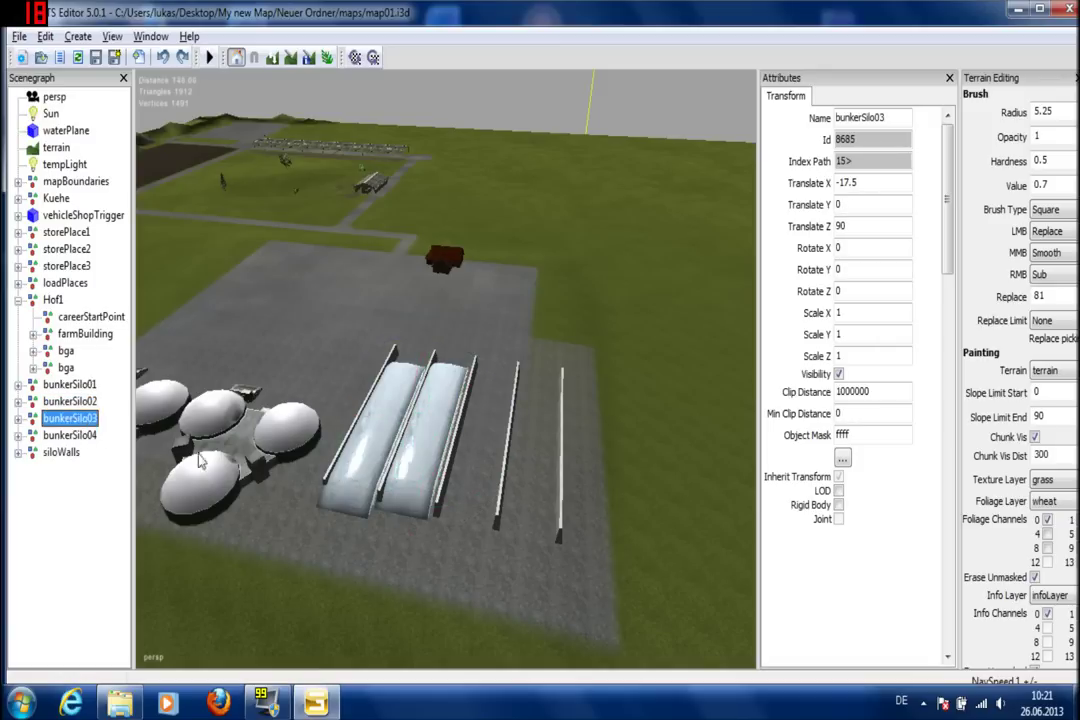
{"action": "left_click", "coordinate": [484, 456]}
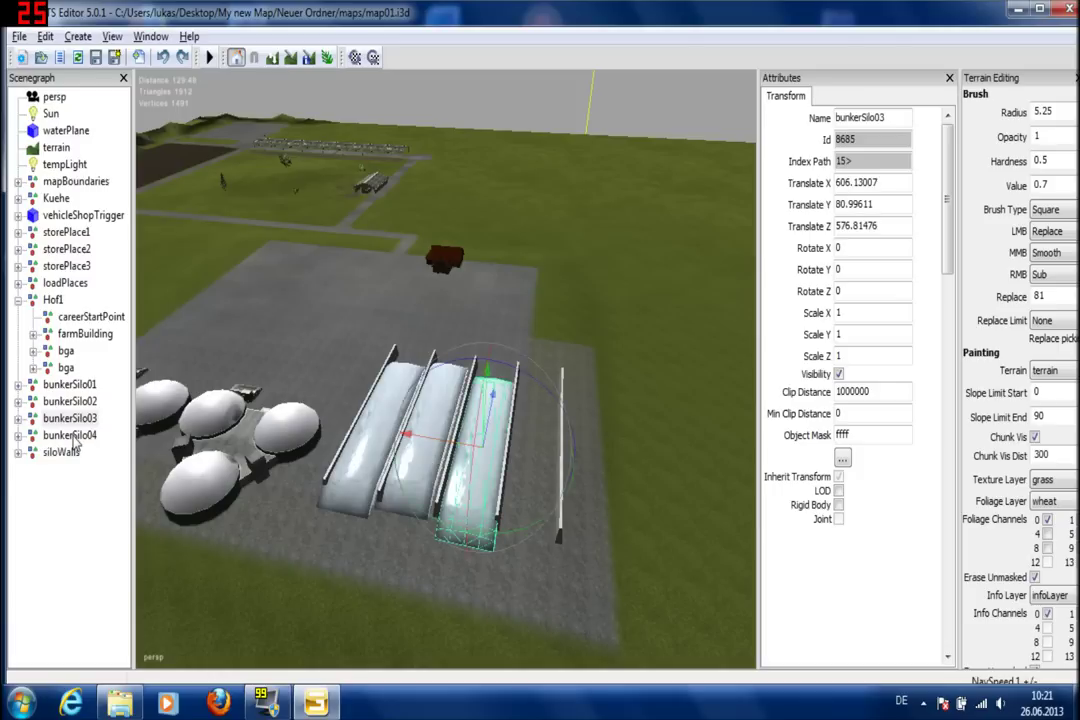
{"action": "left_click", "coordinate": [66, 436]}
{"action": "left_click", "coordinate": [455, 458]}
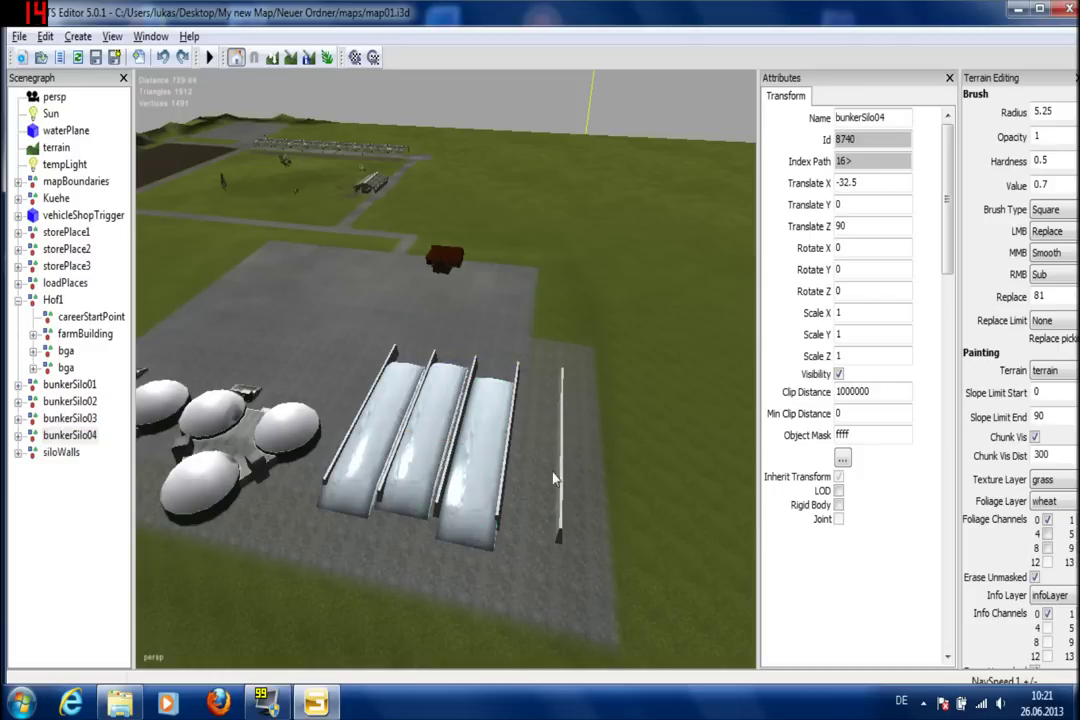
{"action": "left_click", "coordinate": [526, 466]}
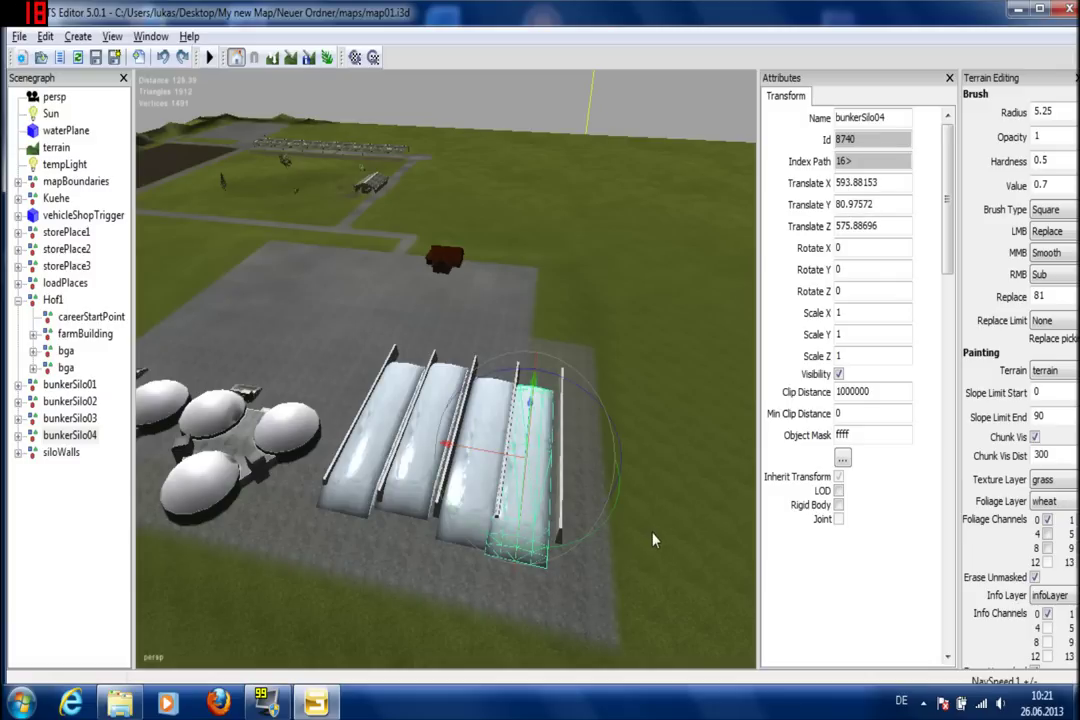
- Shift bunkerSilo04 sideways between its two walls to about X 592
{"action": "right_click_drag", "start_coordinate": [624, 600], "coordinate": [508, 26], "text": "alt"}
{"action": "right_click_drag", "start_coordinate": [551, 407], "coordinate": [662, 377], "text": "alt"}
{"action": "right_click_drag", "start_coordinate": [563, 538], "coordinate": [640, 50], "text": "alt"}
{"action": "left_click_drag", "start_coordinate": [510, 483], "coordinate": [528, 540]}
- Line bunkerSilo04 up with the ends of its walls at about Z 582.6 and fine-tune its sideways position to about X 591.7
{"action": "right_click_drag", "start_coordinate": [632, 520], "coordinate": [595, 333], "text": "alt"}
{"action": "scroll", "coordinate": [545, 518], "scroll_direction": "up", "scroll_amount": 3}
{"action": "right_click_drag", "start_coordinate": [538, 491], "coordinate": [539, 370], "text": "alt"}
{"action": "middle_click_drag", "start_coordinate": [541, 410], "coordinate": [391, 641], "text": "alt"}
{"action": "right_click_drag", "start_coordinate": [577, 645], "coordinate": [524, 117], "text": "alt"}
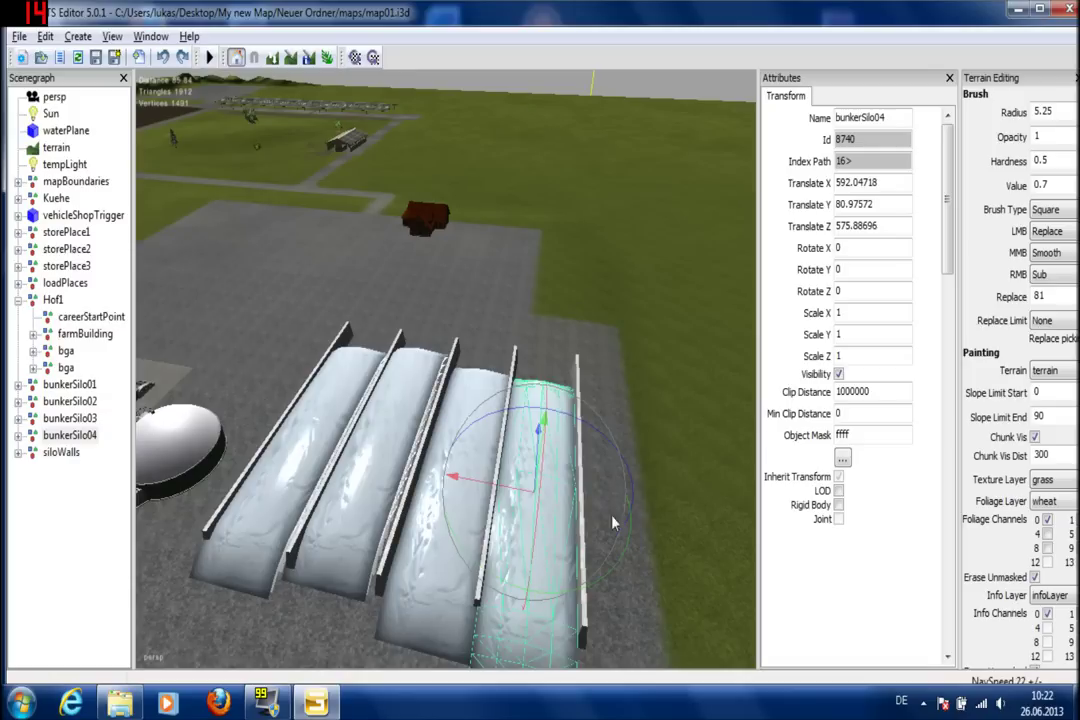
{"action": "right_click_drag", "start_coordinate": [612, 523], "coordinate": [583, 113], "text": "alt"}
{"action": "right_click_drag", "start_coordinate": [640, 590], "coordinate": [638, 390], "text": "alt"}
{"action": "middle_click_drag", "start_coordinate": [636, 390], "coordinate": [650, 517]}
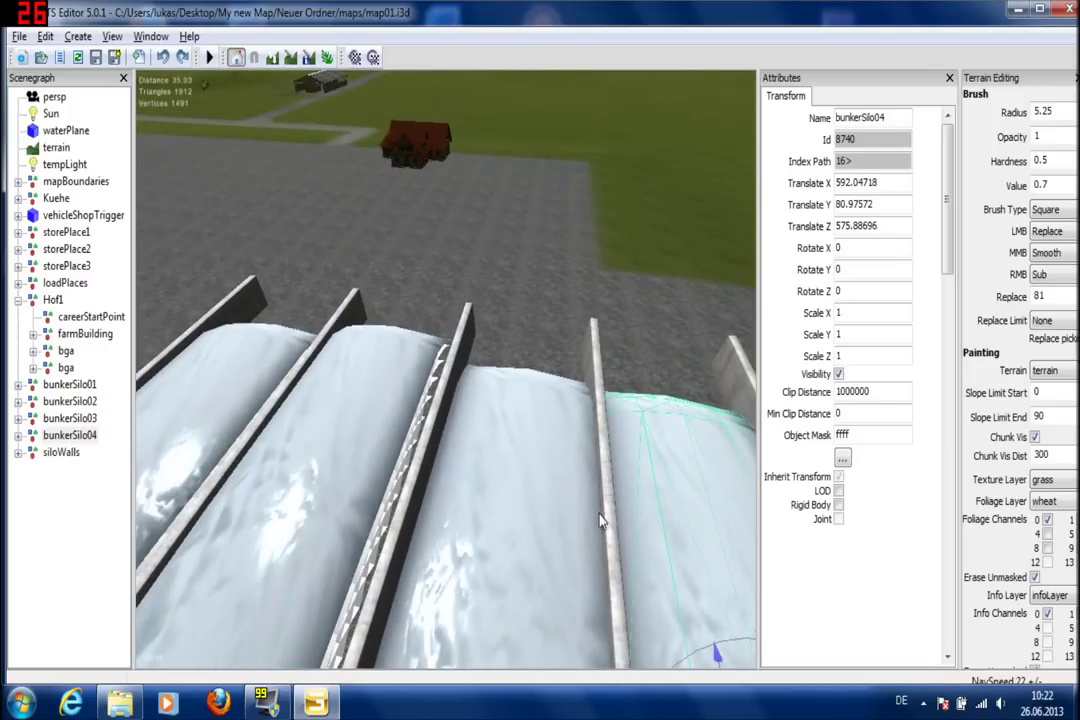
{"action": "middle_click_drag", "start_coordinate": [562, 516], "coordinate": [280, 520], "text": "alt"}
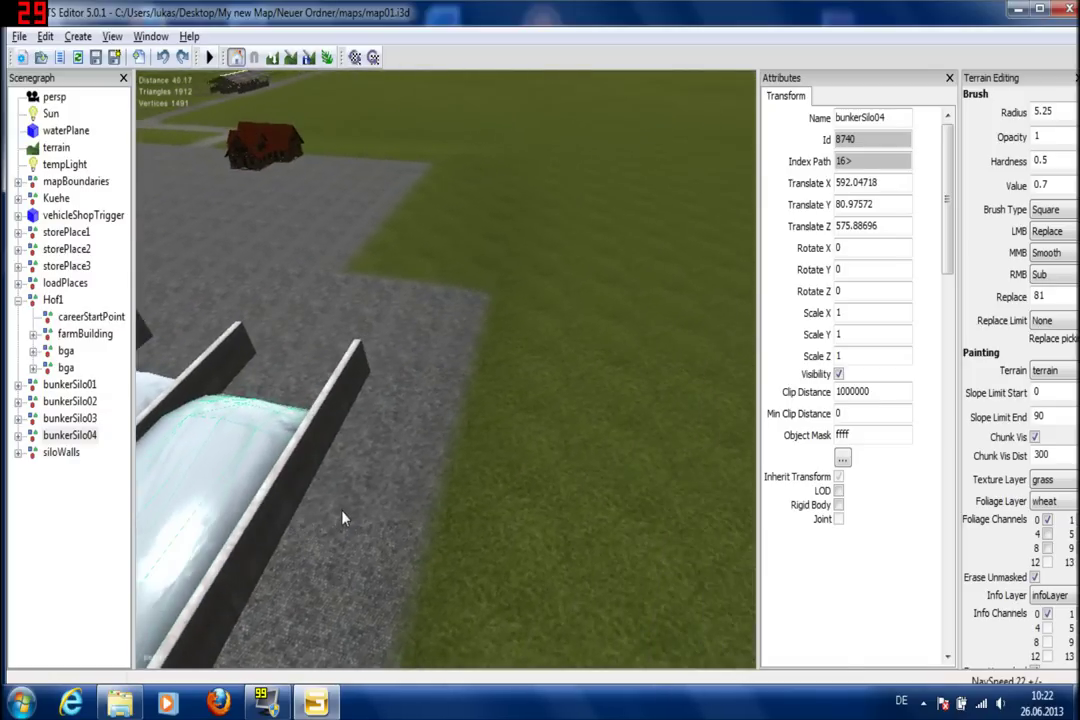
{"action": "key", "text": "f"}
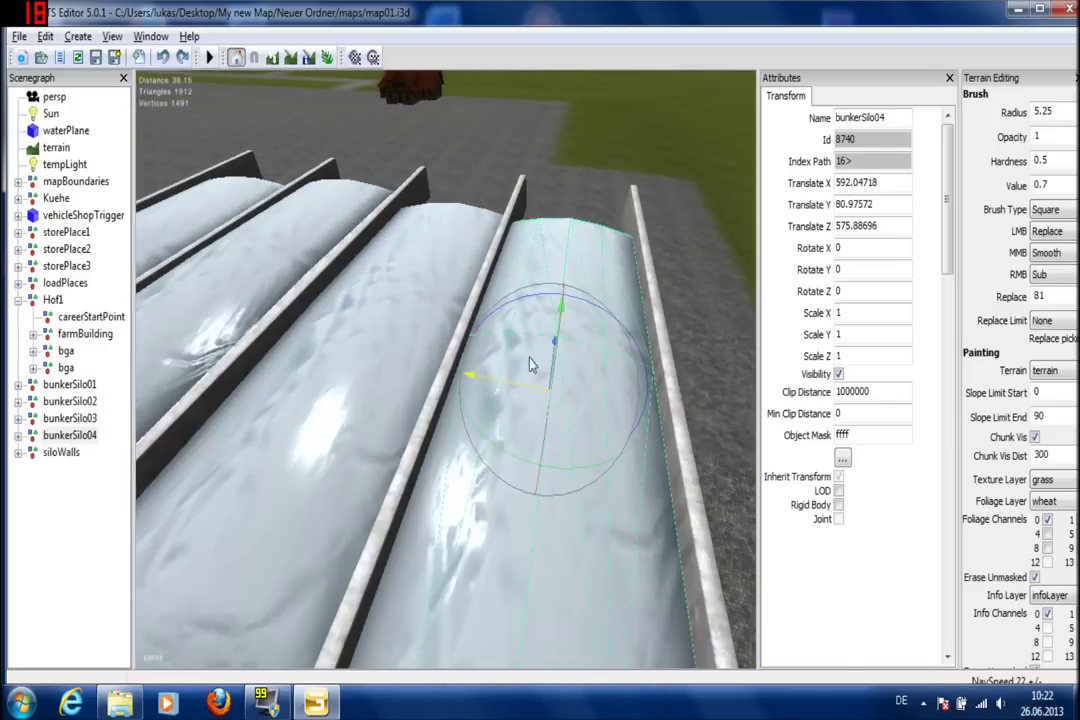
{"action": "scroll", "coordinate": [531, 366], "scroll_direction": "down", "scroll_amount": 5}
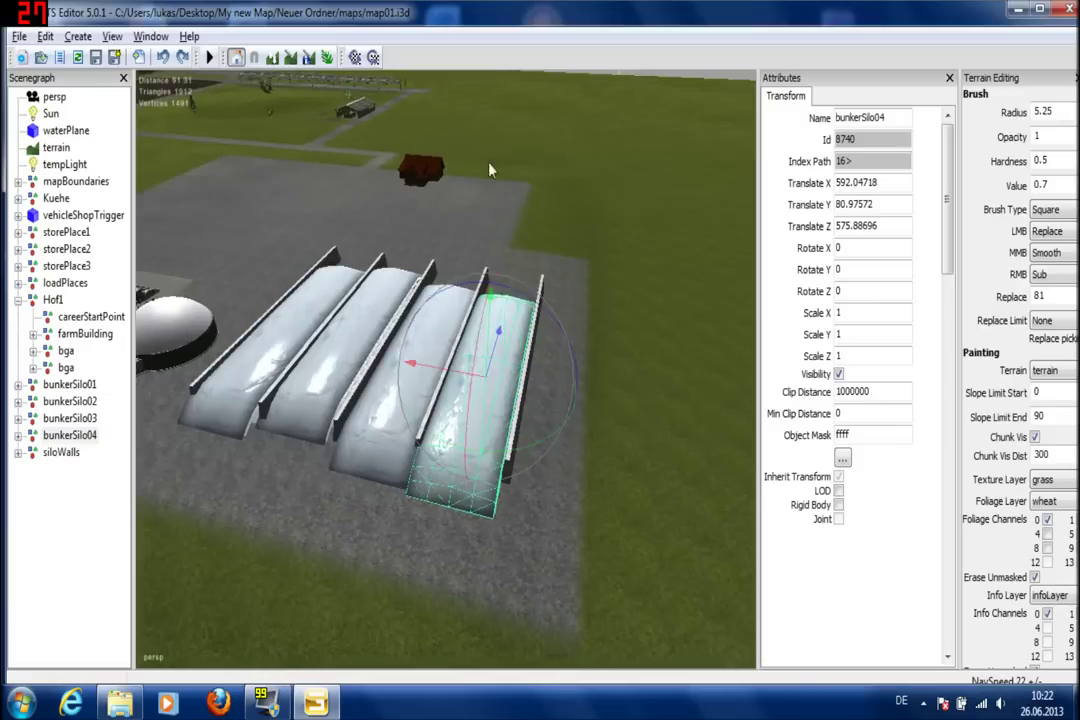
{"action": "left_click_drag", "start_coordinate": [497, 342], "coordinate": [536, 471]}
{"action": "scroll", "coordinate": [575, 252], "scroll_direction": "up", "scroll_amount": 4}
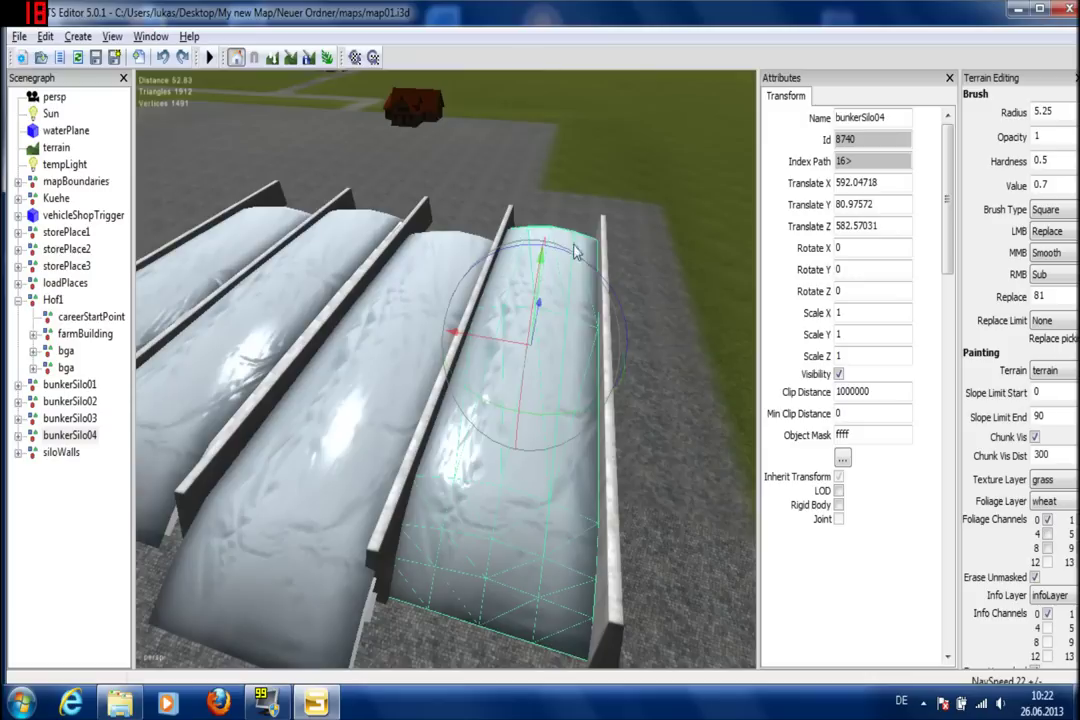
{"action": "mouse_move", "coordinate": [484, 347]}
{"action": "left_mouse_down"}
{"action": "mouse_move", "coordinate": [497, 353]}
{"action": "mouse_move", "coordinate": [486, 348]}
{"action": "left_mouse_up"}
- Align bunkerSilo03 between its walls at about X 606.8, Z 582.6, and bunkerSilo02 at about X 621.7, Z 582.4
{"action": "middle_click_drag", "start_coordinate": [550, 412], "coordinate": [641, 433], "text": "alt"}
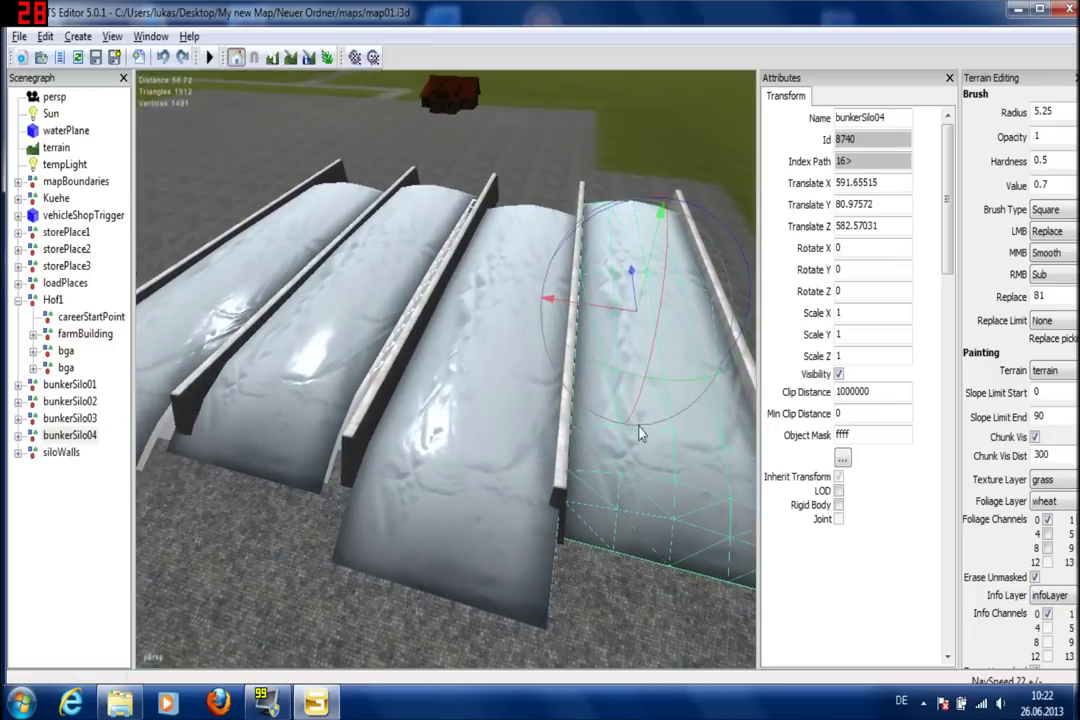
{"action": "left_click", "coordinate": [66, 418]}
{"action": "left_click_drag", "start_coordinate": [520, 288], "coordinate": [530, 222]}
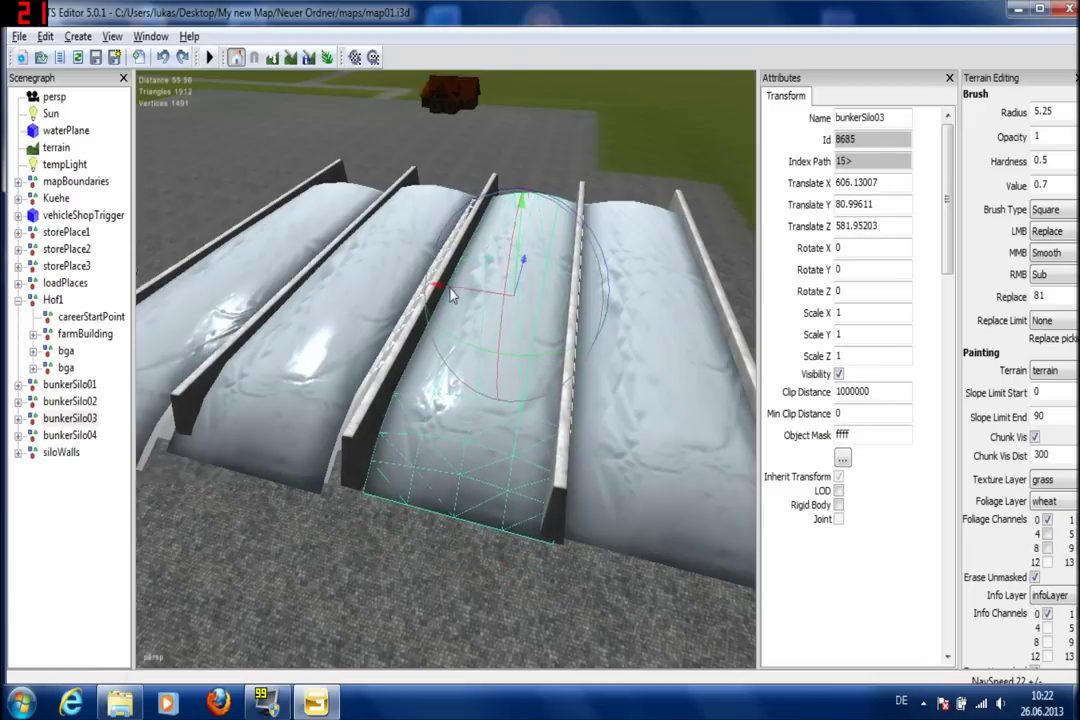
{"action": "left_click_drag", "start_coordinate": [450, 292], "coordinate": [434, 284]}
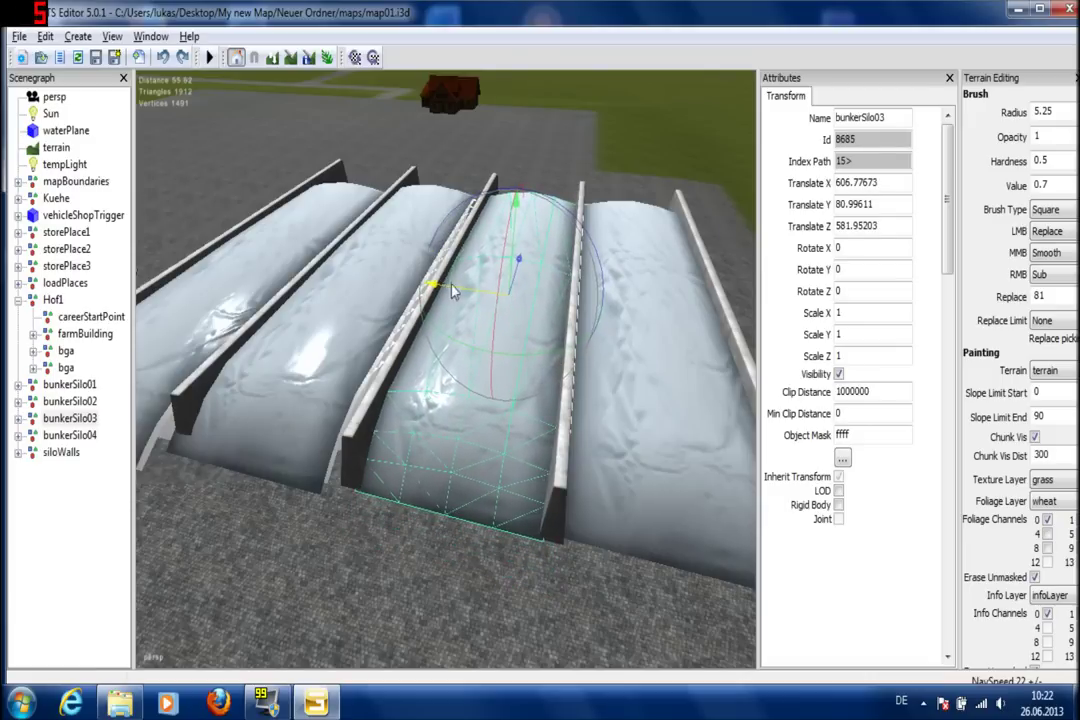
{"action": "left_click_drag", "start_coordinate": [519, 277], "coordinate": [521, 268]}
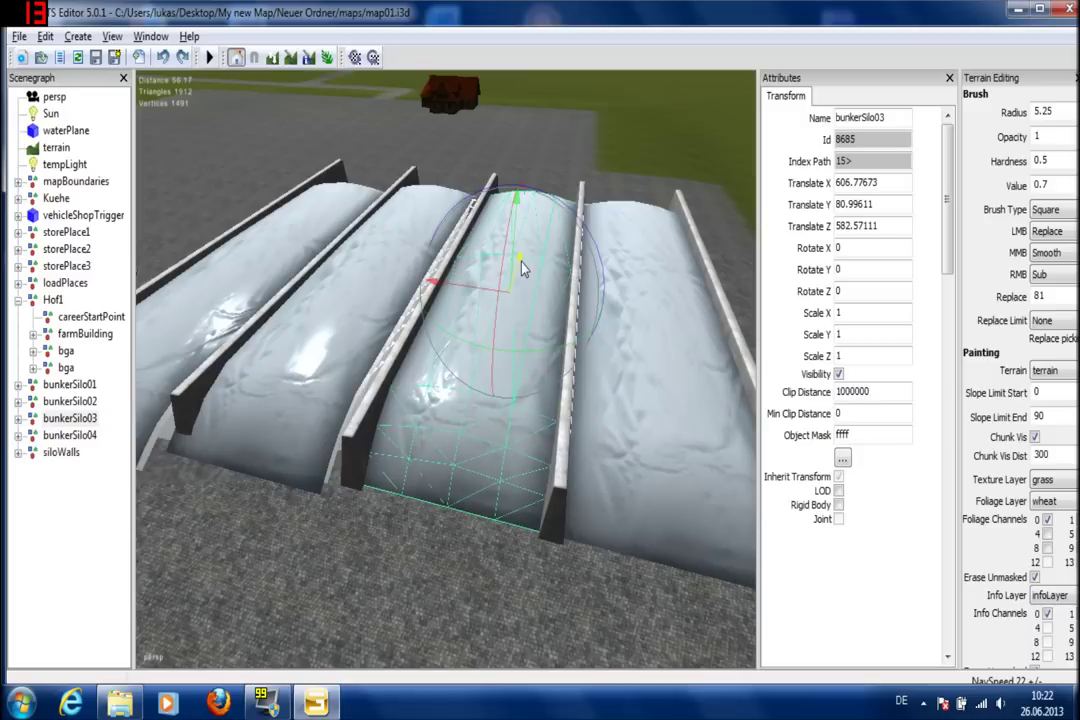
{"action": "left_click", "coordinate": [78, 404]}
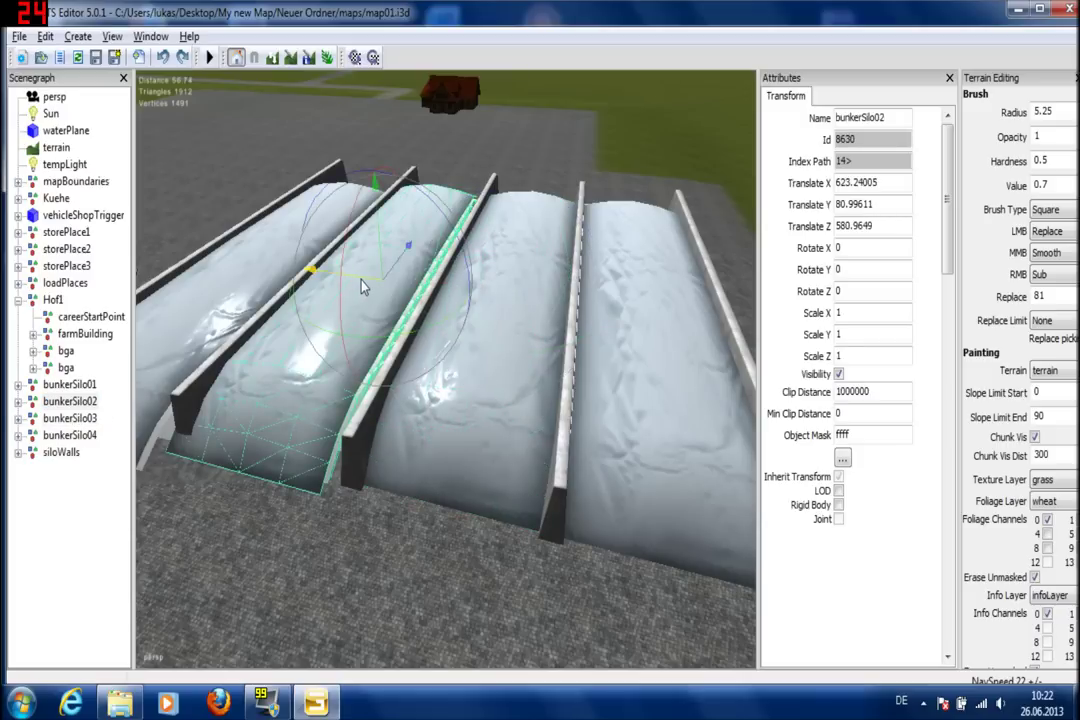
{"action": "left_click_drag", "start_coordinate": [363, 287], "coordinate": [425, 262]}
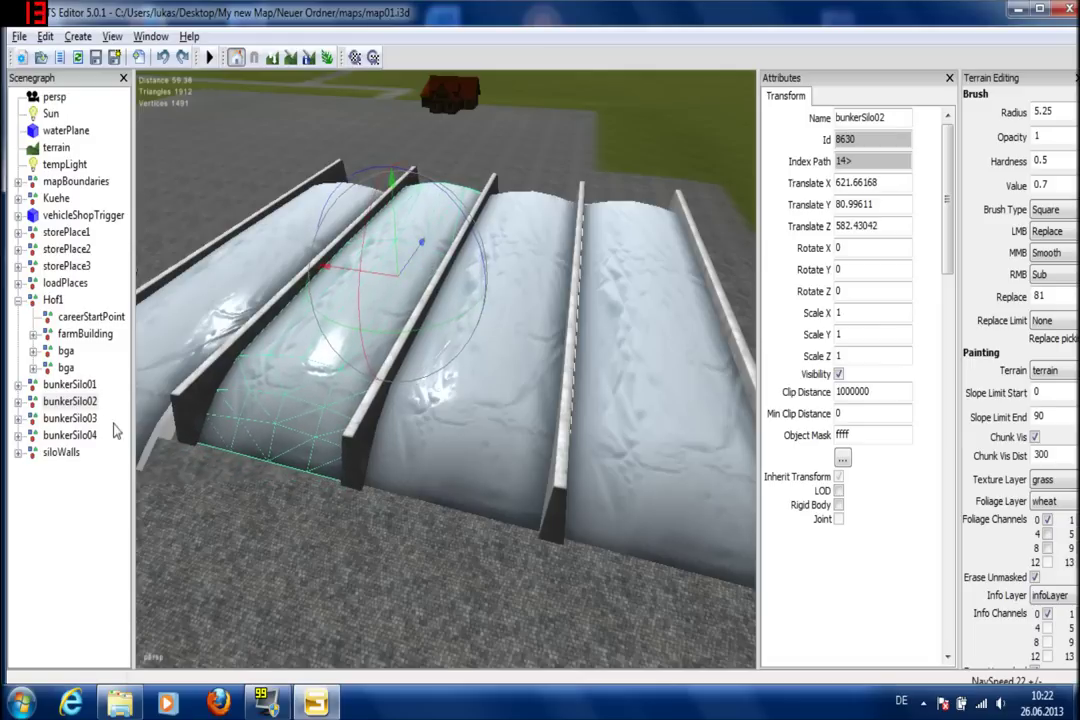
- Align bunkerSilo01 between its walls at about X 636.7, Z 582.8, and clear the selection
{"action": "left_click", "coordinate": [88, 386]}
{"action": "middle_click_drag", "start_coordinate": [281, 463], "coordinate": [518, 496], "text": "alt"}
{"action": "left_click_drag", "start_coordinate": [437, 318], "coordinate": [453, 322]}
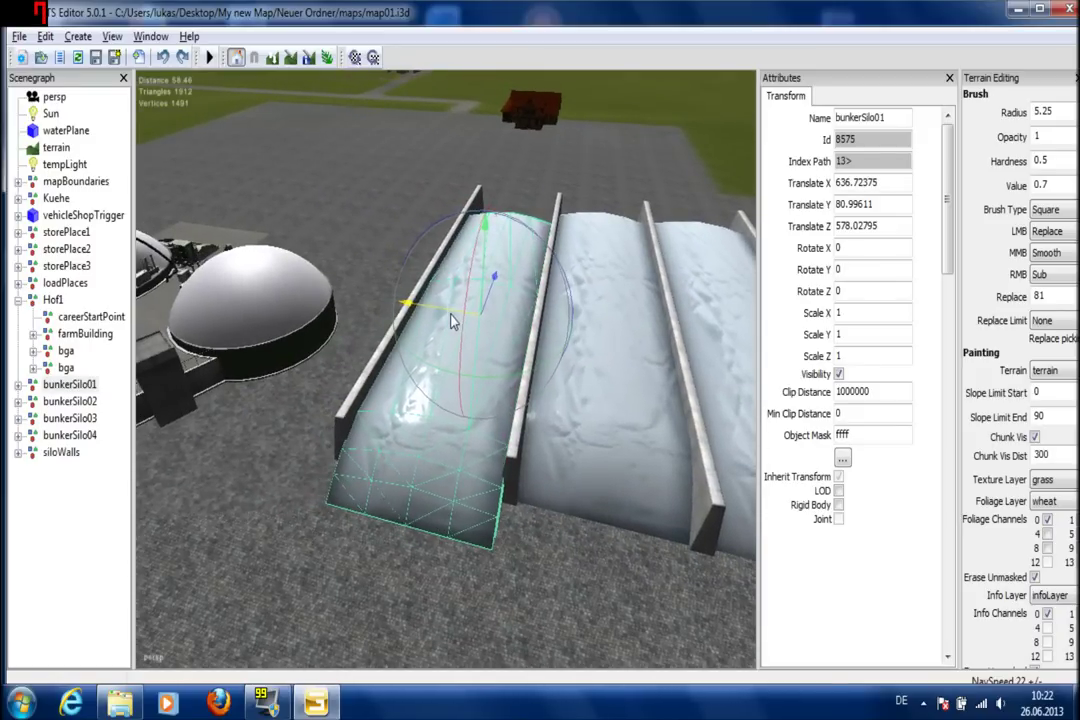
{"action": "left_click_drag", "start_coordinate": [495, 284], "coordinate": [436, 195]}
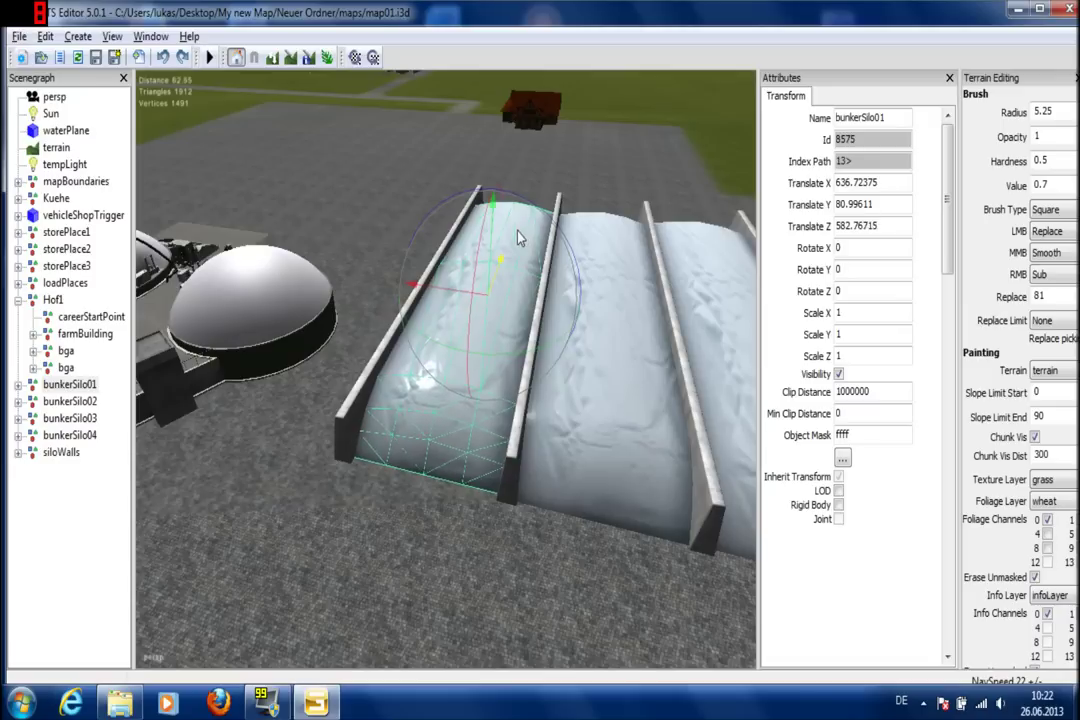
{"action": "left_click", "coordinate": [60, 519]}
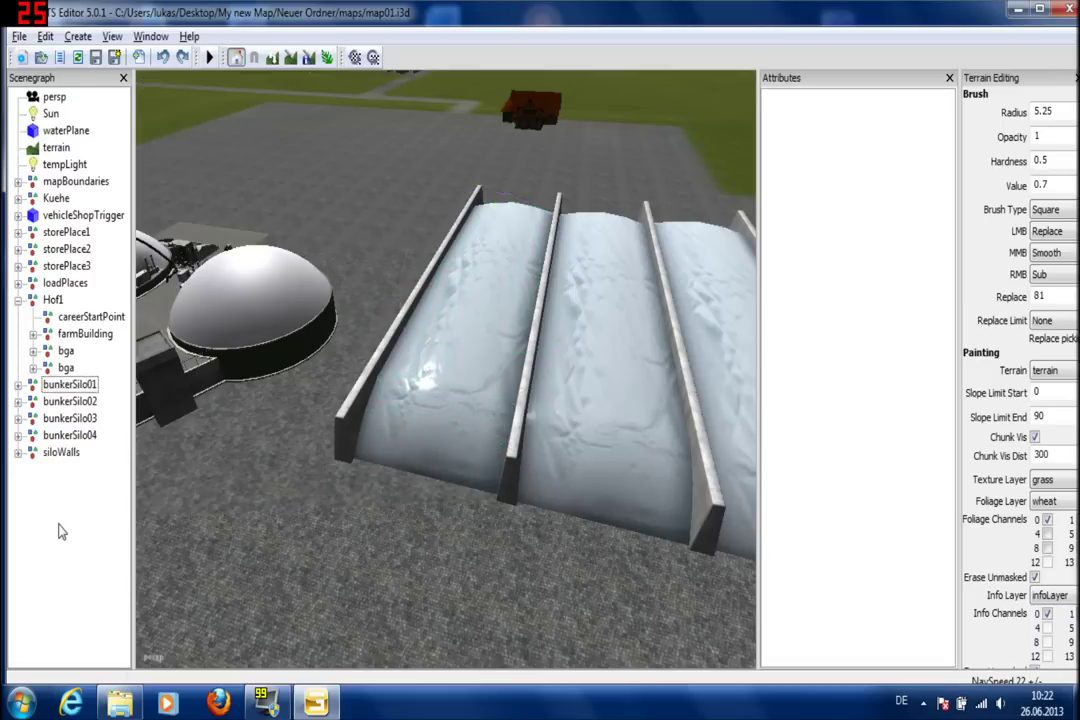
- Import the bgaSilos file from the bga buildings folder to add a second set of bunker silos and walls
{"action": "left_click", "coordinate": [19, 36]}
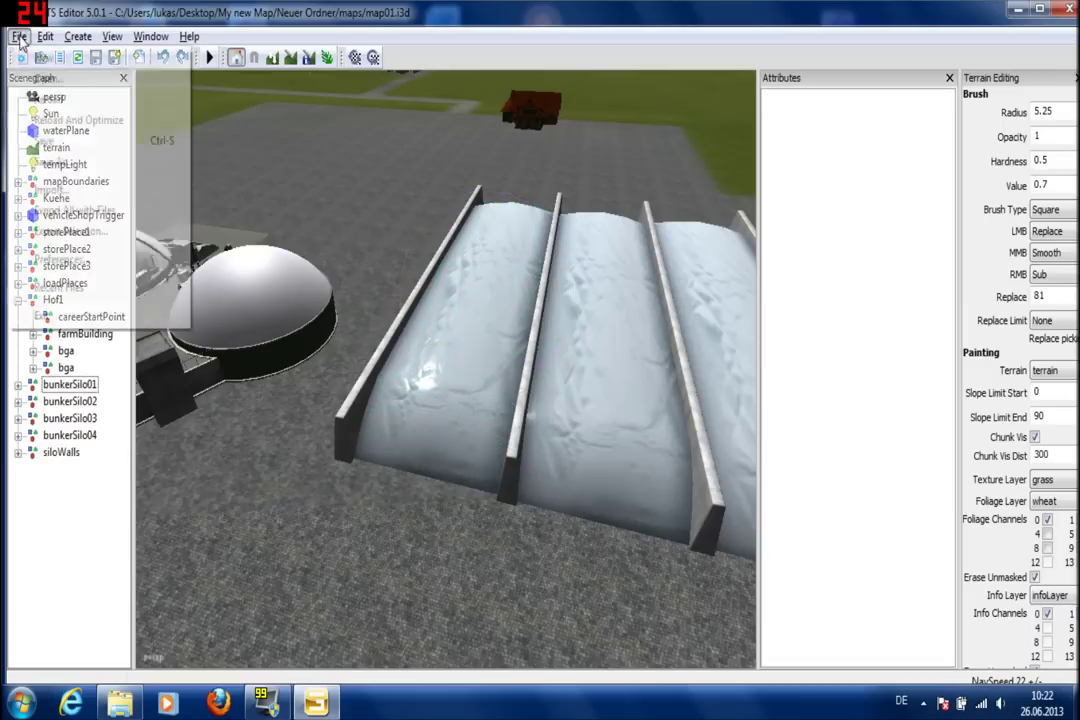
{"action": "left_click", "coordinate": [55, 190]}
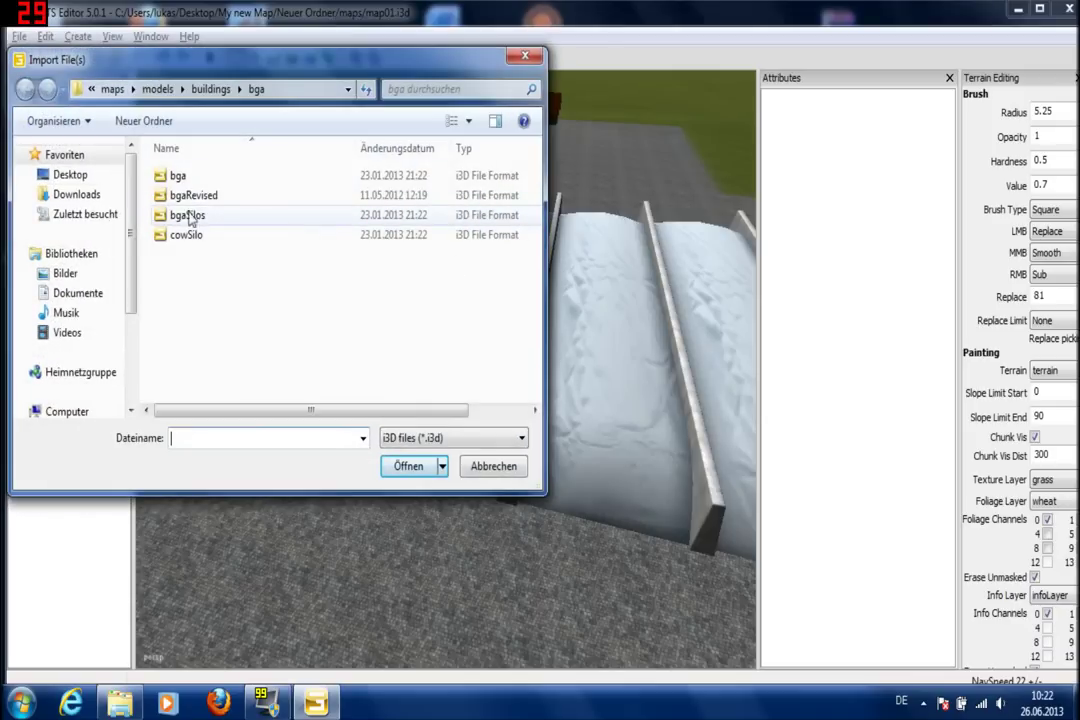
{"action": "left_click", "coordinate": [205, 216]}
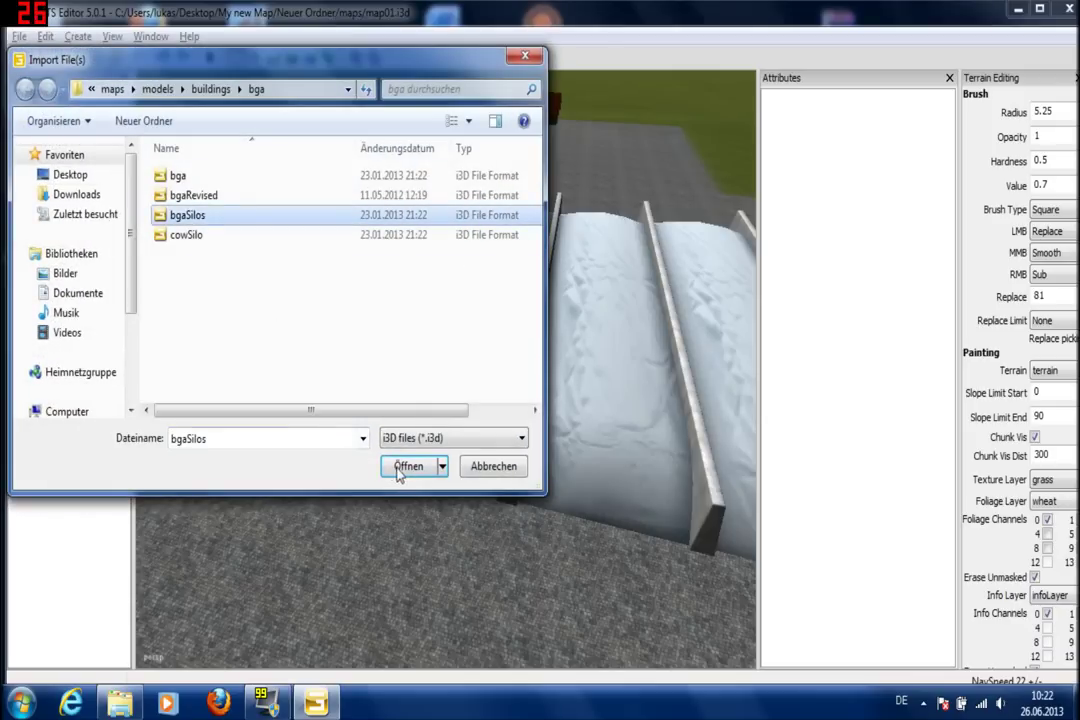
{"action": "left_click", "coordinate": [402, 470]}
{"action": "left_click_drag", "start_coordinate": [325, 527], "coordinate": [457, 508], "text": "alt"}
{"action": "right_click_drag", "start_coordinate": [455, 508], "coordinate": [540, 569]}
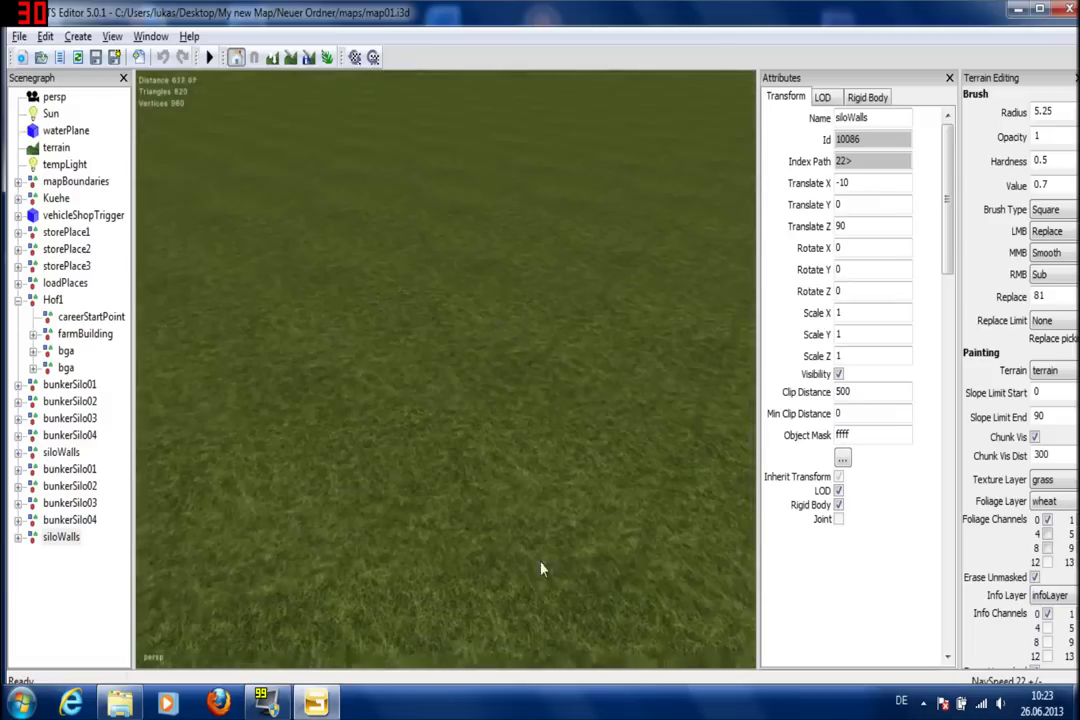
{"action": "right_click_drag", "start_coordinate": [485, 657], "coordinate": [494, 302], "text": "alt"}
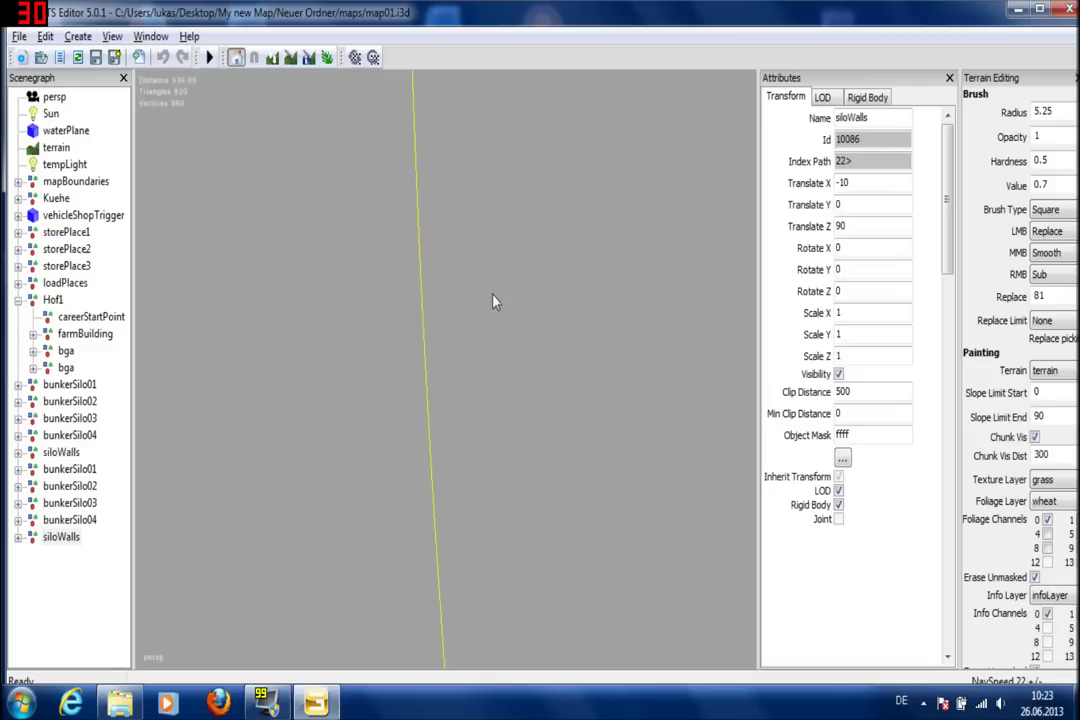
- Locate the newly imported second set of bunker silos and walls in the scene and look at it up close
{"action": "right_click_drag", "start_coordinate": [460, 378], "coordinate": [448, 246]}
{"action": "right_click_drag", "start_coordinate": [421, 434], "coordinate": [40, 518]}
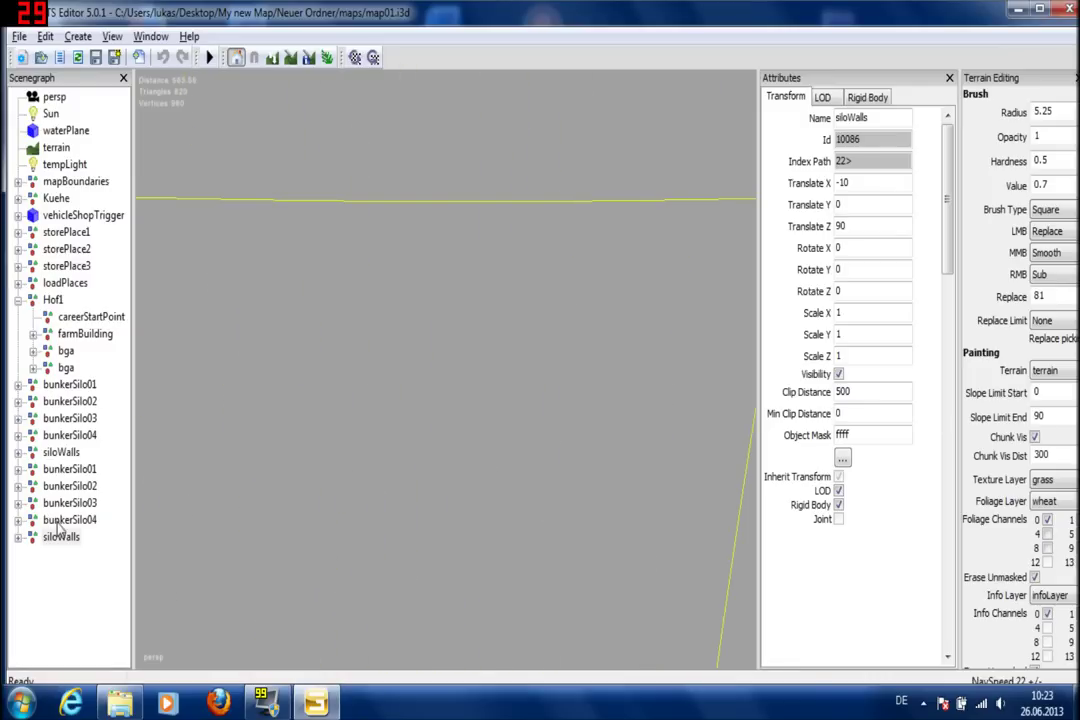
{"action": "left_click", "coordinate": [62, 521]}
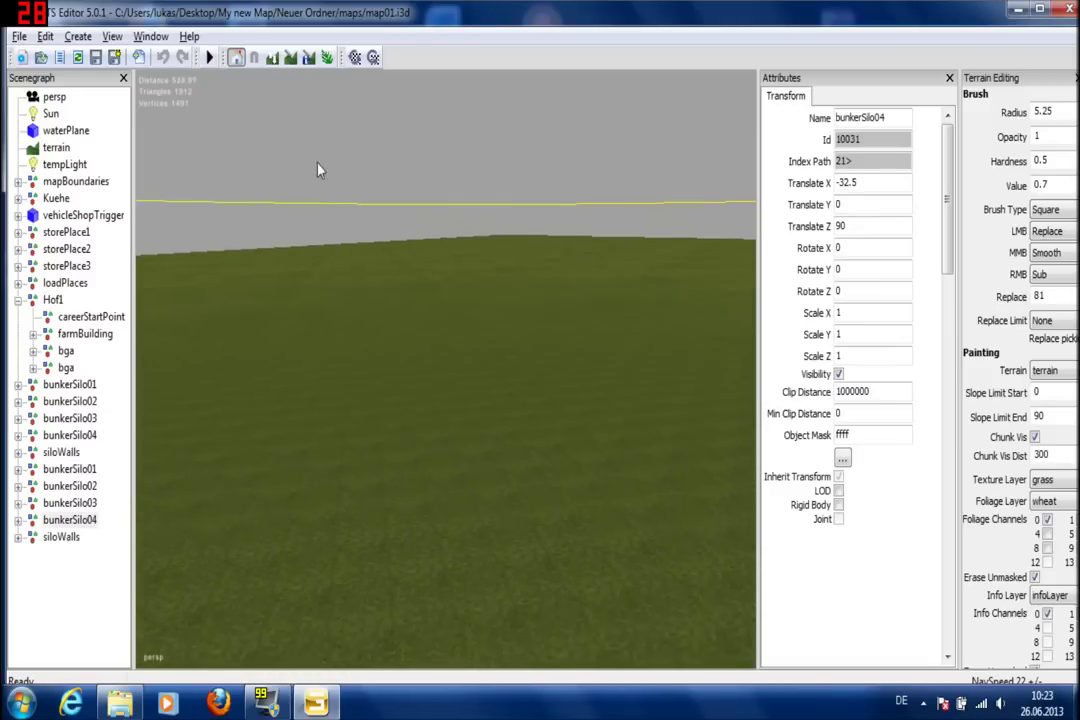
{"action": "right_click_drag", "start_coordinate": [440, 445], "coordinate": [553, 228], "text": "alt"}
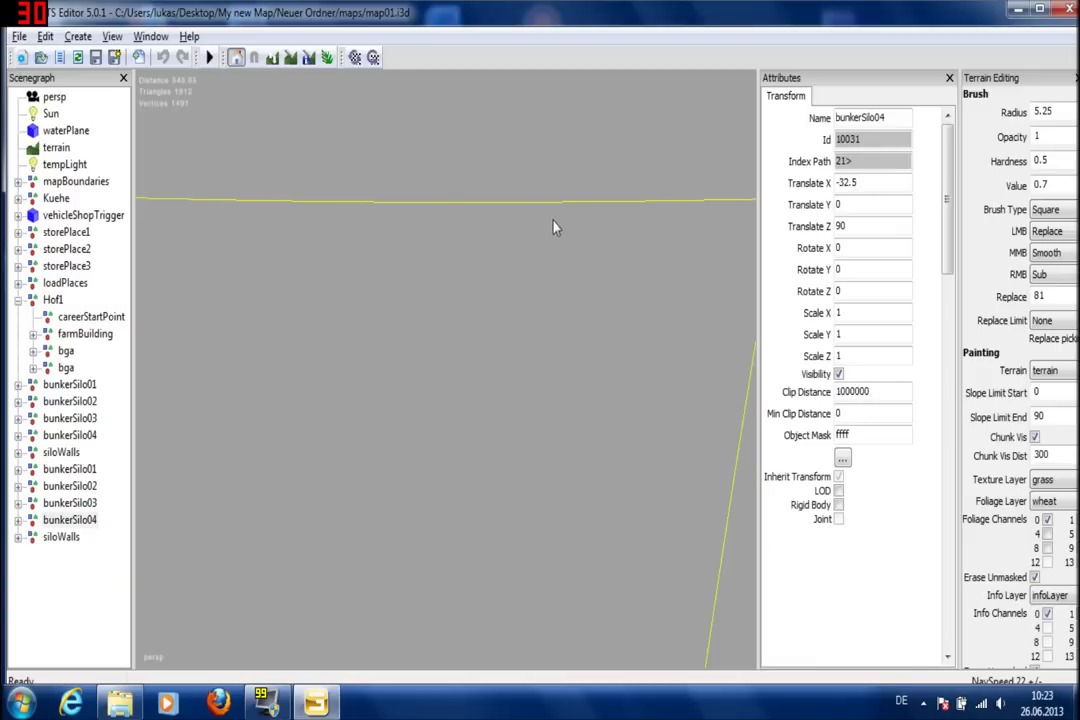
{"action": "right_click_drag", "start_coordinate": [305, 363], "coordinate": [543, 290], "text": "alt"}
{"action": "left_click_drag", "start_coordinate": [320, 380], "coordinate": [699, 374], "text": "alt"}
{"action": "right_click_drag", "start_coordinate": [700, 380], "coordinate": [320, 144]}
{"action": "right_click_drag", "start_coordinate": [262, 570], "coordinate": [300, 285], "text": "alt"}
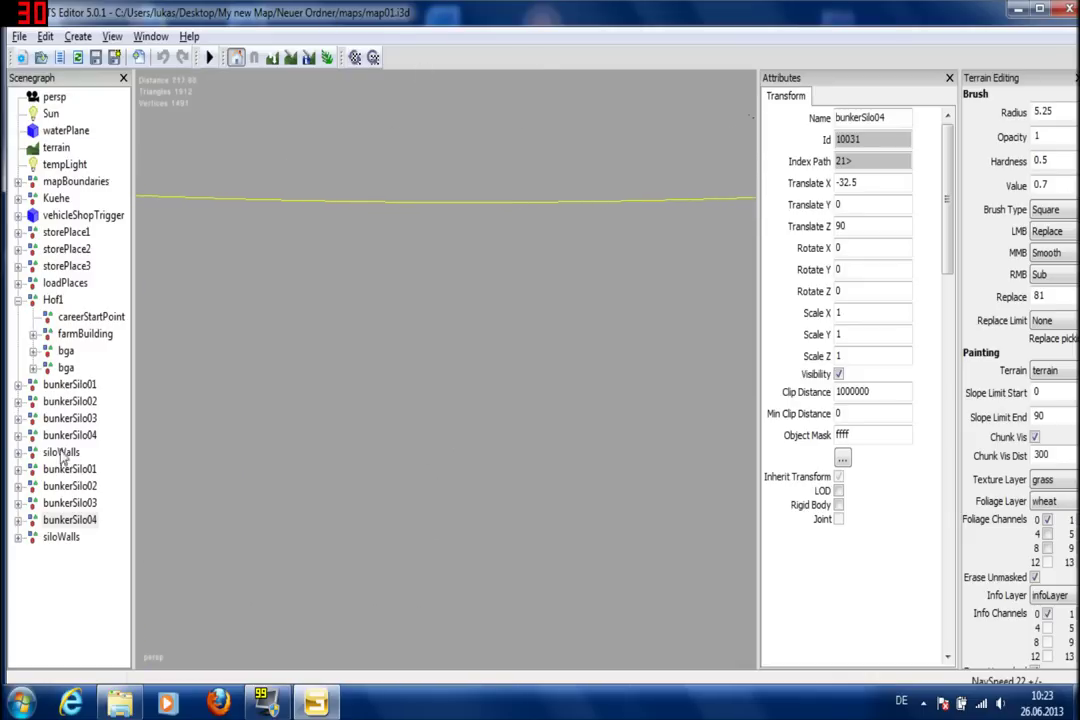
{"action": "left_click", "coordinate": [62, 473]}
{"action": "left_click_drag", "start_coordinate": [400, 573], "coordinate": [116, 576], "text": "alt"}
{"action": "right_click_drag", "start_coordinate": [410, 531], "coordinate": [470, 568]}
{"action": "scroll", "coordinate": [470, 568], "scroll_direction": "down", "scroll_amount": 8}
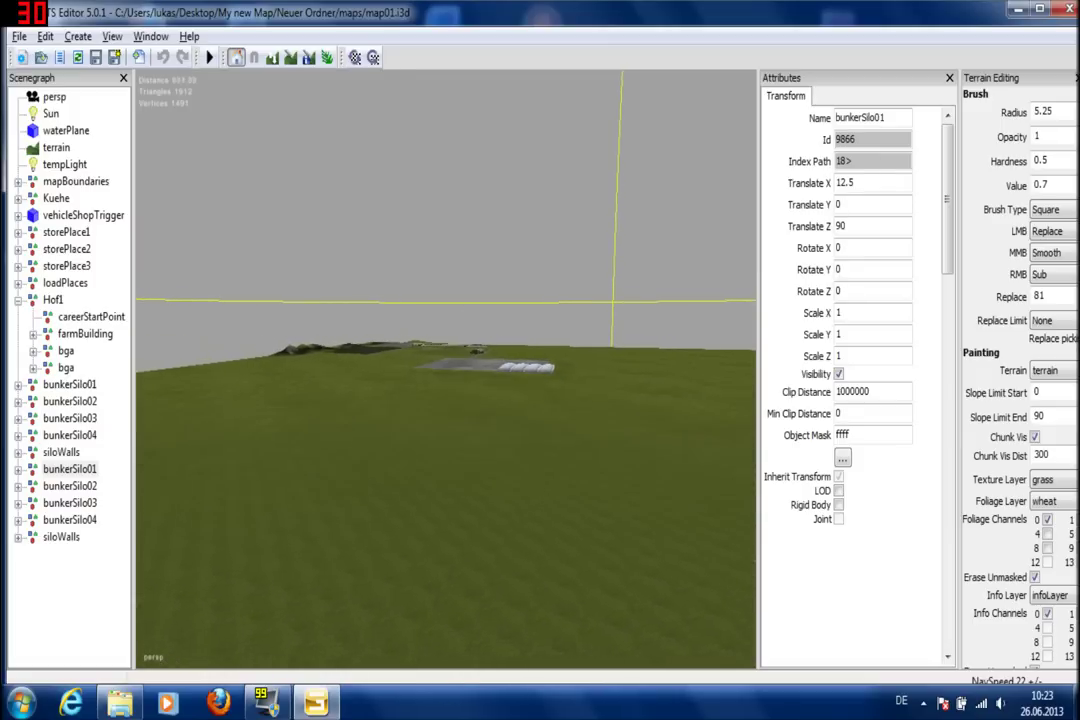
{"action": "right_click_drag", "start_coordinate": [450, 415], "coordinate": [322, 588], "text": "alt"}
{"action": "left_click_drag", "start_coordinate": [322, 582], "coordinate": [413, 428], "text": "alt"}
{"action": "scroll", "coordinate": [413, 428], "scroll_direction": "down", "scroll_amount": 8}
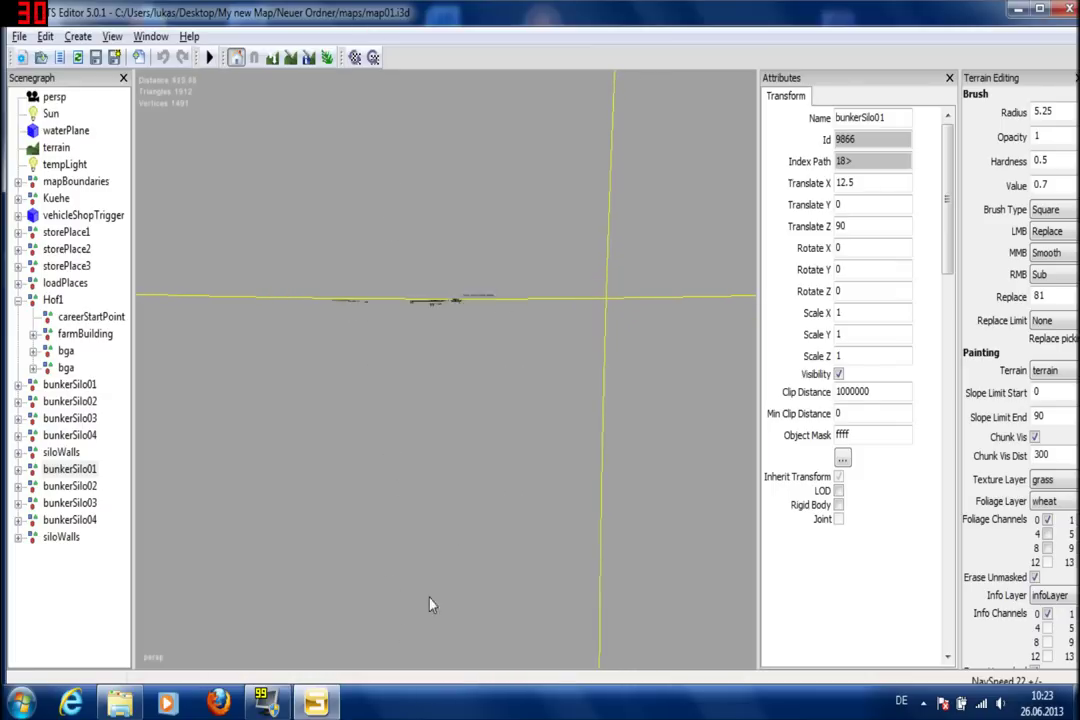
{"action": "right_click_drag", "start_coordinate": [330, 473], "coordinate": [428, 482], "text": "alt"}
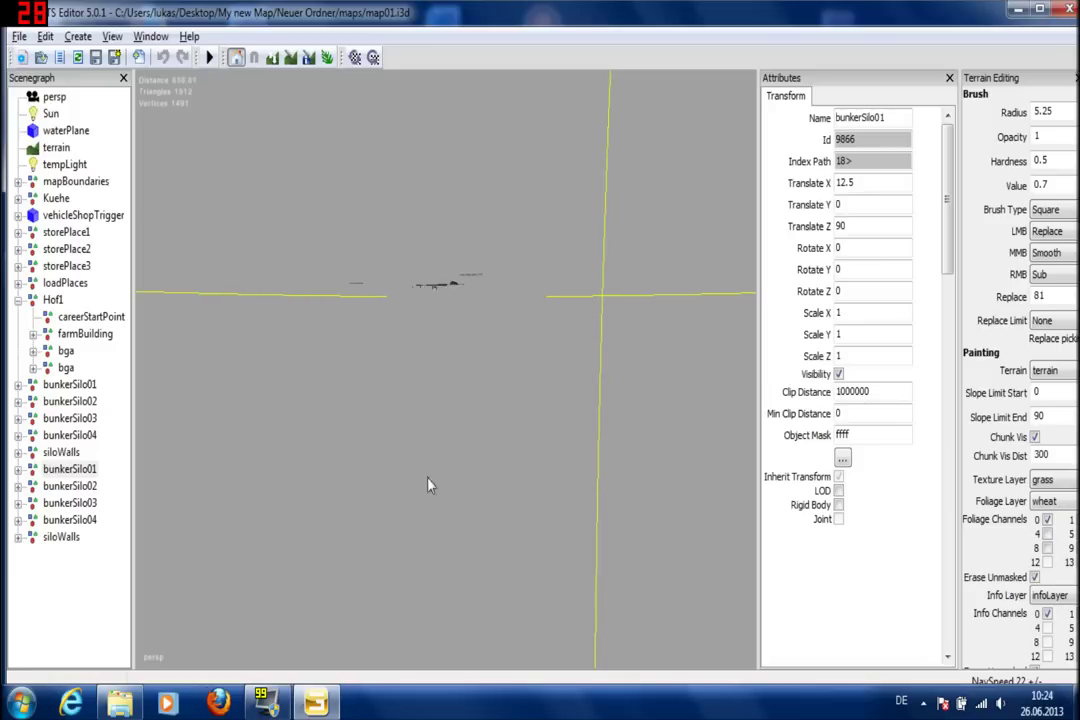
{"action": "right_click_drag", "start_coordinate": [457, 615], "coordinate": [205, 376], "text": "alt"}
{"action": "middle_click_drag", "start_coordinate": [676, 430], "coordinate": [564, 427], "text": "alt"}
{"action": "middle_click_drag", "start_coordinate": [735, 422], "coordinate": [1, 416], "text": "alt"}
{"action": "right_click_drag", "start_coordinate": [567, 219], "coordinate": [528, 406], "text": "alt"}
{"action": "mouse_move", "coordinate": [612, 95]}
{"action": "right_mouse_down", "text": "alt"}
{"action": "mouse_move", "coordinate": [615, 161]}
{"action": "mouse_move", "coordinate": [575, 320]}
{"action": "right_mouse_up", "text": "alt"}
{"action": "mouse_move", "coordinate": [490, 90]}
{"action": "right_mouse_down", "text": "alt"}
{"action": "mouse_move", "coordinate": [477, 161]}
{"action": "mouse_move", "coordinate": [498, 418]}
{"action": "right_mouse_up", "text": "alt"}
{"action": "left_click_drag", "start_coordinate": [498, 420], "coordinate": [328, 432], "text": "alt"}
{"action": "right_click_drag", "start_coordinate": [540, 122], "coordinate": [458, 369], "text": "alt"}
{"action": "left_click_drag", "start_coordinate": [477, 391], "coordinate": [498, 379], "text": "alt"}
- Cut the second set of bunkerSilo01 to bunkerSilo04 and its siloWalls out of the scene, and clear the selection
{"action": "left_click_drag", "start_coordinate": [60, 469], "coordinate": [57, 550]}
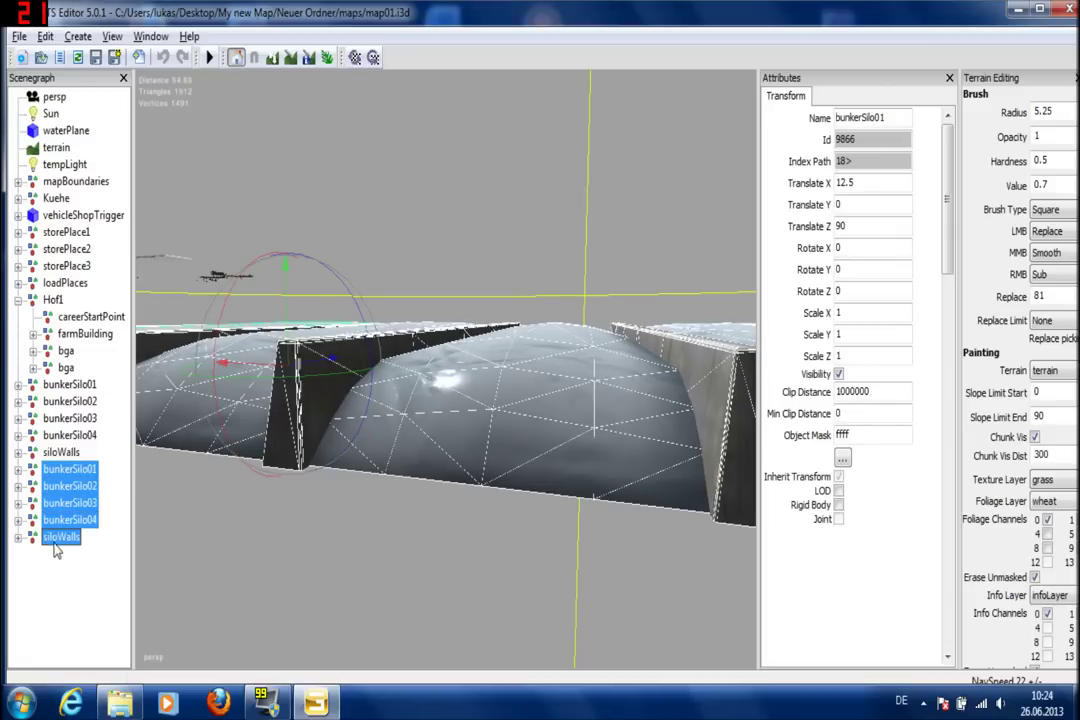
{"action": "left_click", "coordinate": [45, 37]}
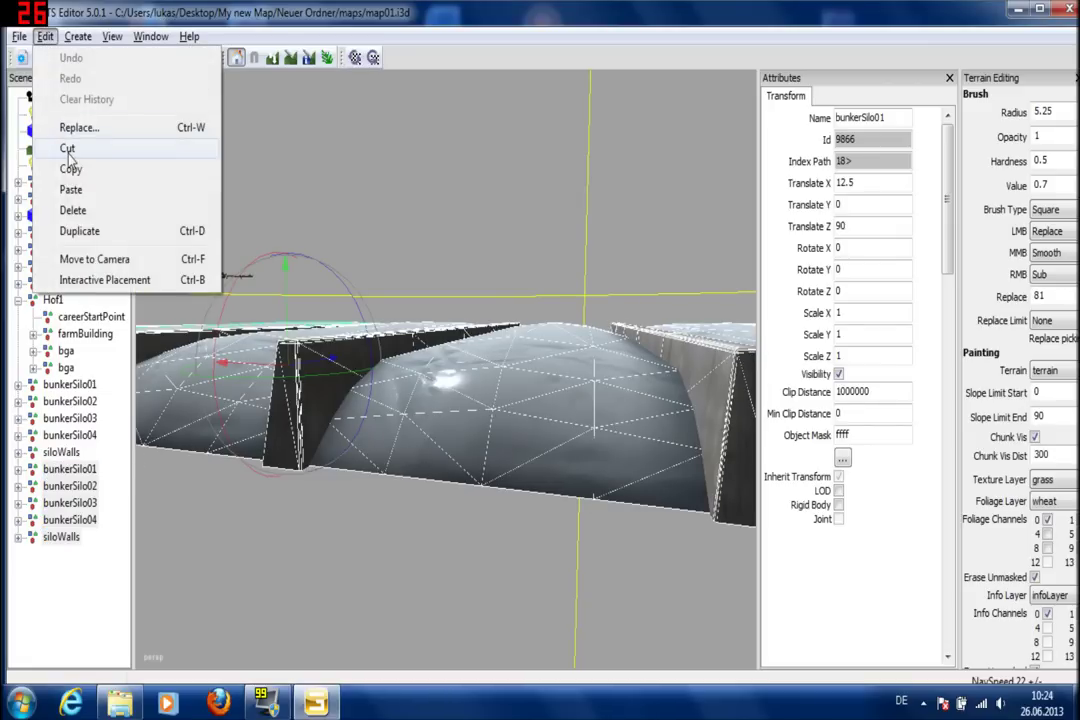
{"action": "left_click", "coordinate": [67, 145]}
{"action": "scroll", "coordinate": [243, 282], "scroll_direction": "down", "scroll_amount": 5}
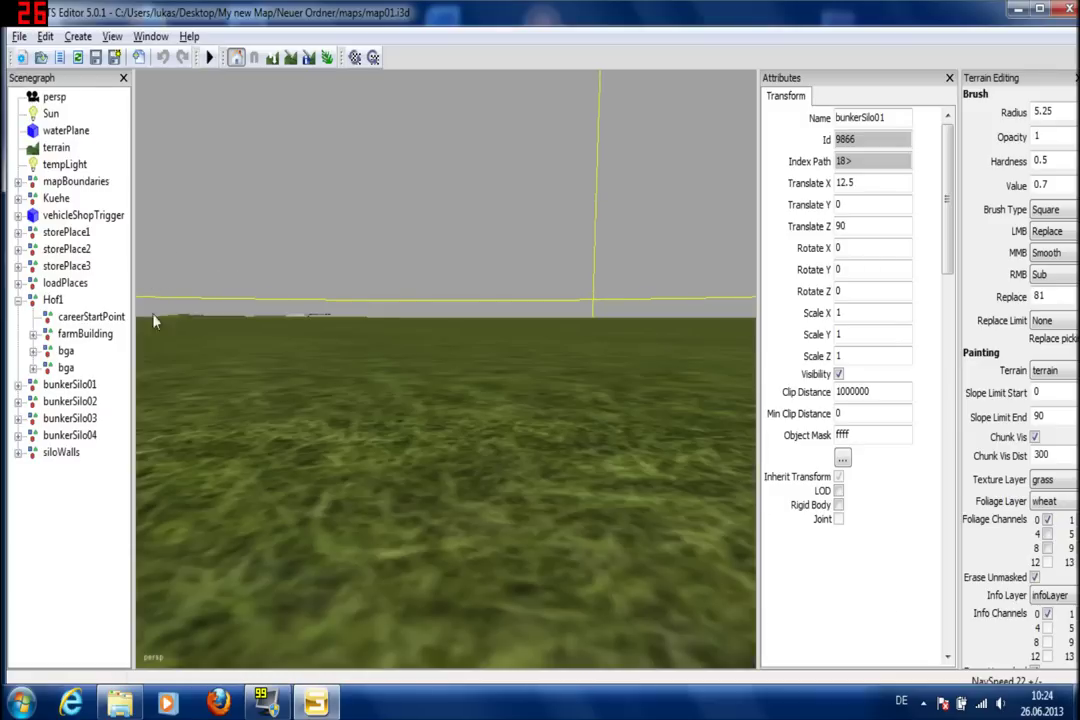
{"action": "left_click", "coordinate": [155, 264]}
- Return to the yard's bunker silos and check the placement of siloWalls and bunkerSilo04 through bunkerSilo01 one after another
{"action": "middle_click_drag", "start_coordinate": [272, 312], "coordinate": [603, 554], "text": "alt"}
{"action": "middle_click_drag", "start_coordinate": [400, 330], "coordinate": [513, 497], "text": "alt"}
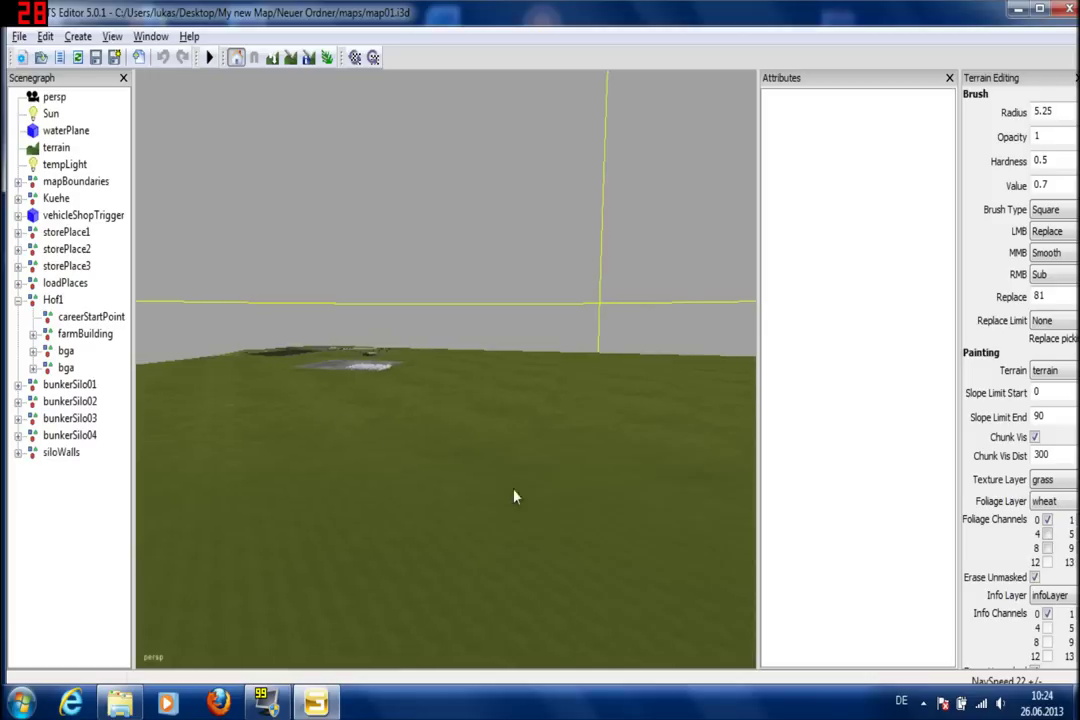
{"action": "middle_click_drag", "start_coordinate": [400, 360], "coordinate": [576, 639], "text": "alt"}
{"action": "middle_click_drag", "start_coordinate": [320, 390], "coordinate": [367, 471], "text": "alt"}
{"action": "right_click_drag", "start_coordinate": [368, 471], "coordinate": [361, 5], "text": "alt"}
{"action": "mouse_move", "coordinate": [390, 440]}
{"action": "right_mouse_down", "text": "alt"}
{"action": "mouse_move", "coordinate": [460, 63]}
{"action": "mouse_move", "coordinate": [417, 236]}
{"action": "mouse_move", "coordinate": [425, 110]}
{"action": "right_mouse_up", "text": "alt"}
{"action": "right_click_drag", "start_coordinate": [455, 450], "coordinate": [428, 120], "text": "alt"}
{"action": "middle_click_drag", "start_coordinate": [468, 452], "coordinate": [480, 340], "text": "alt"}
{"action": "left_click", "coordinate": [66, 453]}
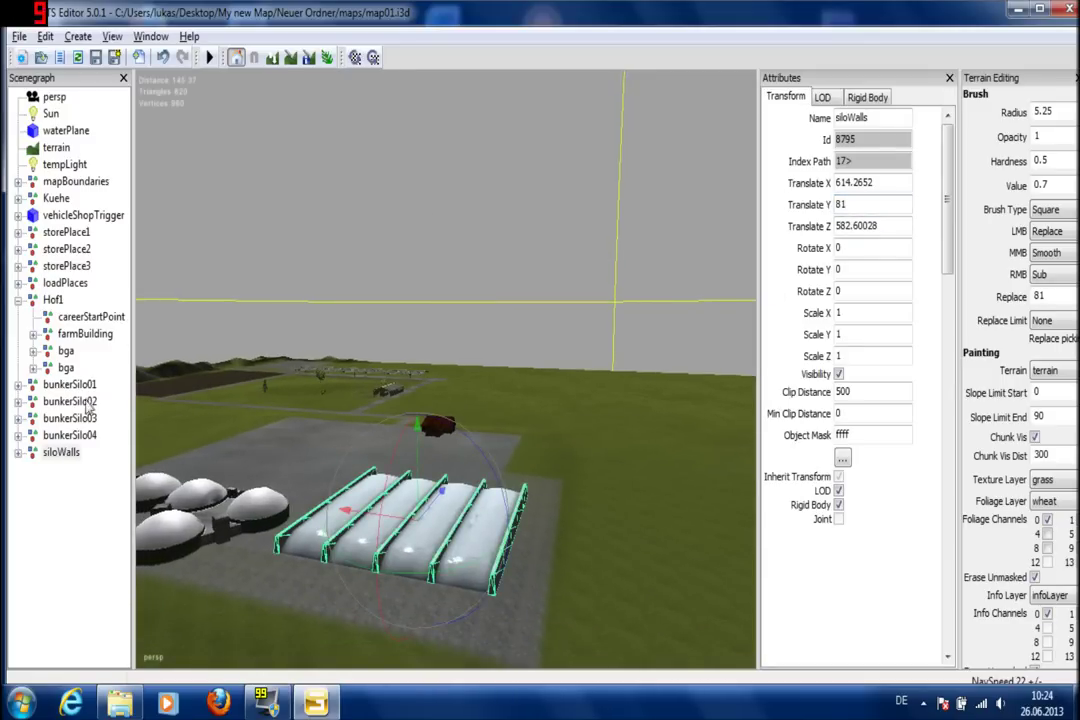
{"action": "left_click", "coordinate": [70, 435]}
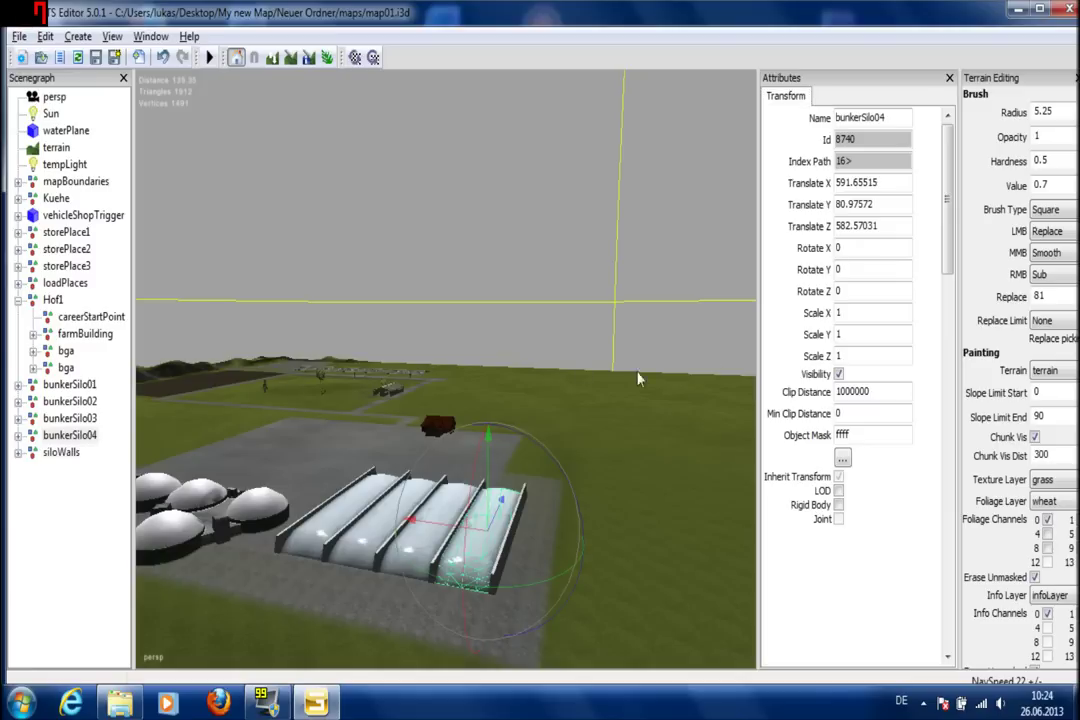
{"action": "left_click", "coordinate": [60, 418]}
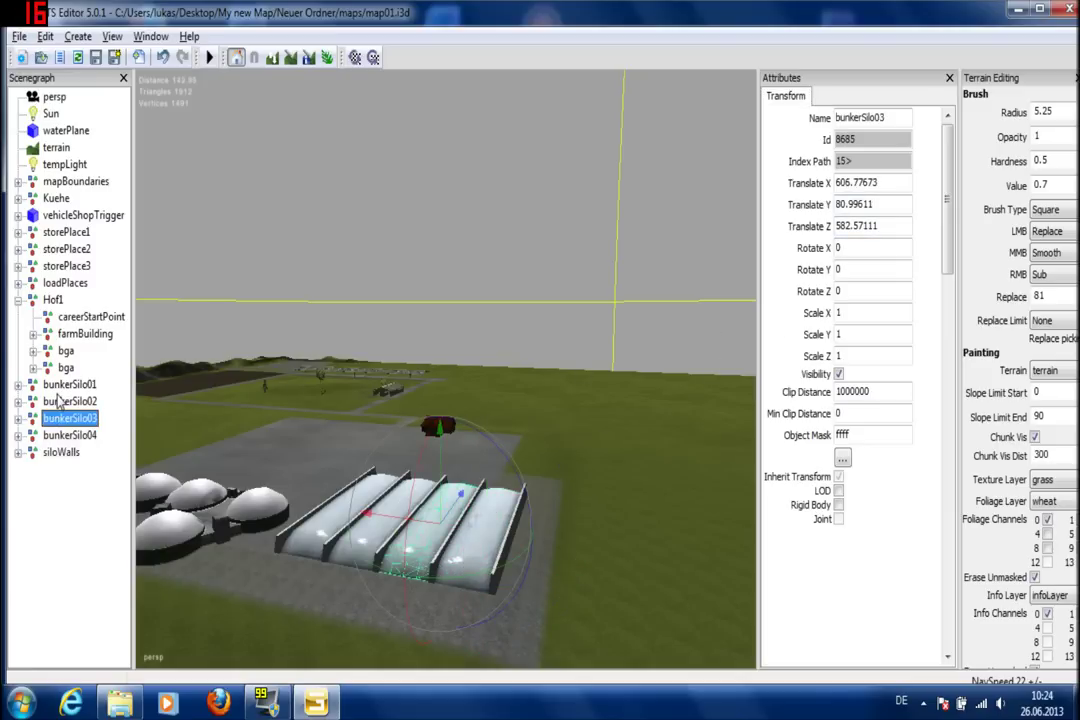
{"action": "left_click", "coordinate": [60, 401]}
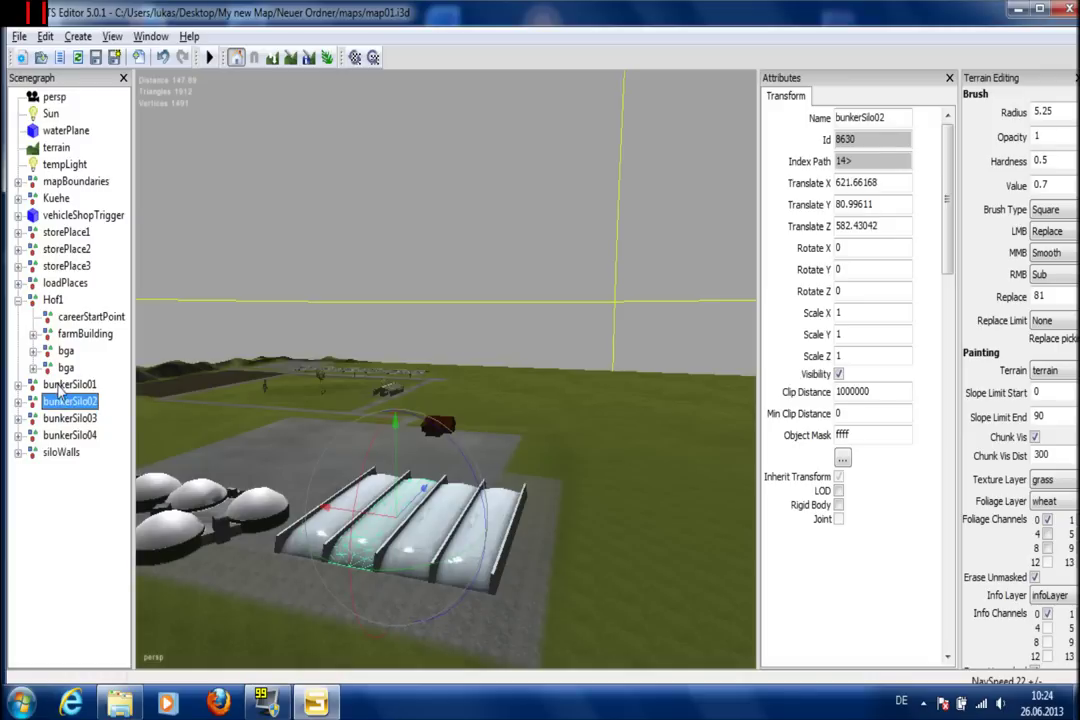
{"action": "left_click", "coordinate": [62, 386]}
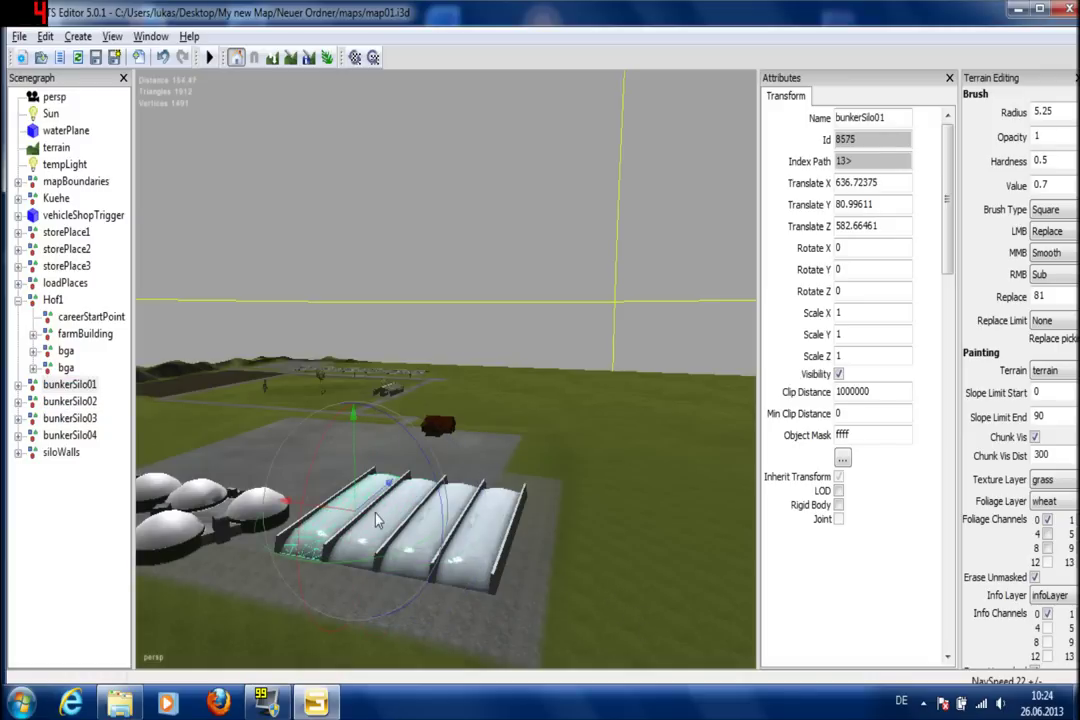
- Examine the paved area around the bunker silos and biogas plants from several sides
{"action": "middle_click_drag", "start_coordinate": [382, 514], "coordinate": [290, 638], "text": "alt"}
{"action": "middle_click_drag", "start_coordinate": [342, 467], "coordinate": [400, 716], "text": "alt"}
{"action": "scroll", "coordinate": [430, 535], "scroll_direction": "up", "scroll_amount": 4}
{"action": "middle_click_drag", "start_coordinate": [450, 436], "coordinate": [514, 504]}
{"action": "middle_click_drag", "start_coordinate": [475, 574], "coordinate": [518, 500]}
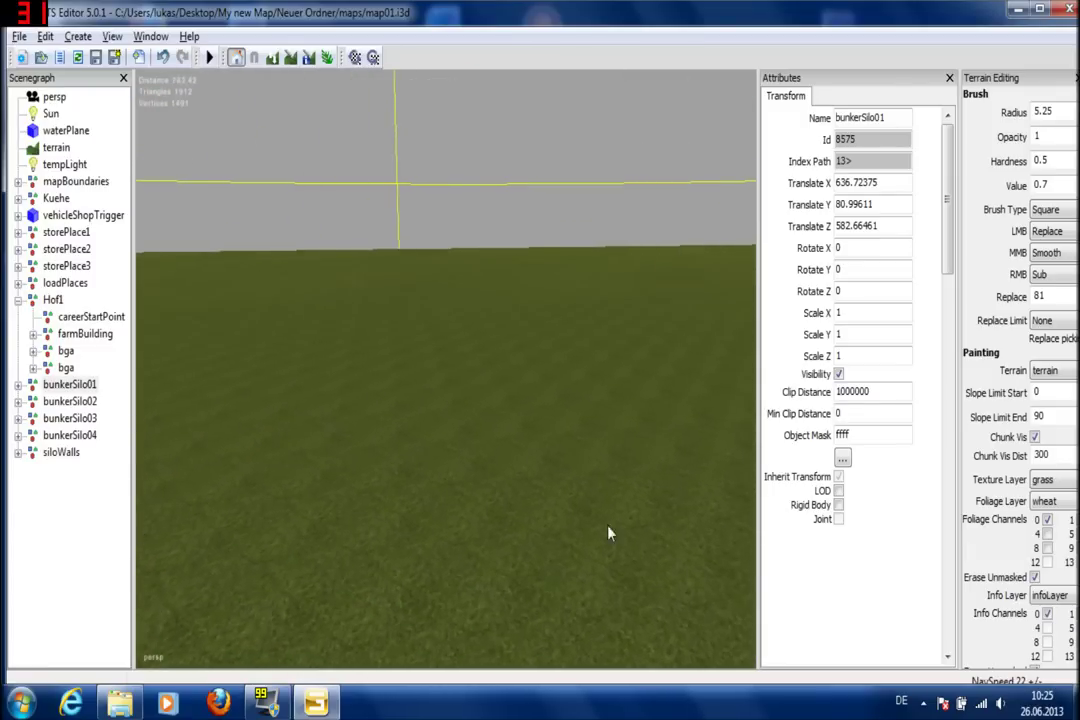
{"action": "right_click_drag", "start_coordinate": [608, 532], "coordinate": [4, 487], "text": "alt"}
{"action": "right_click_drag", "start_coordinate": [733, 528], "coordinate": [3, 425], "text": "alt"}
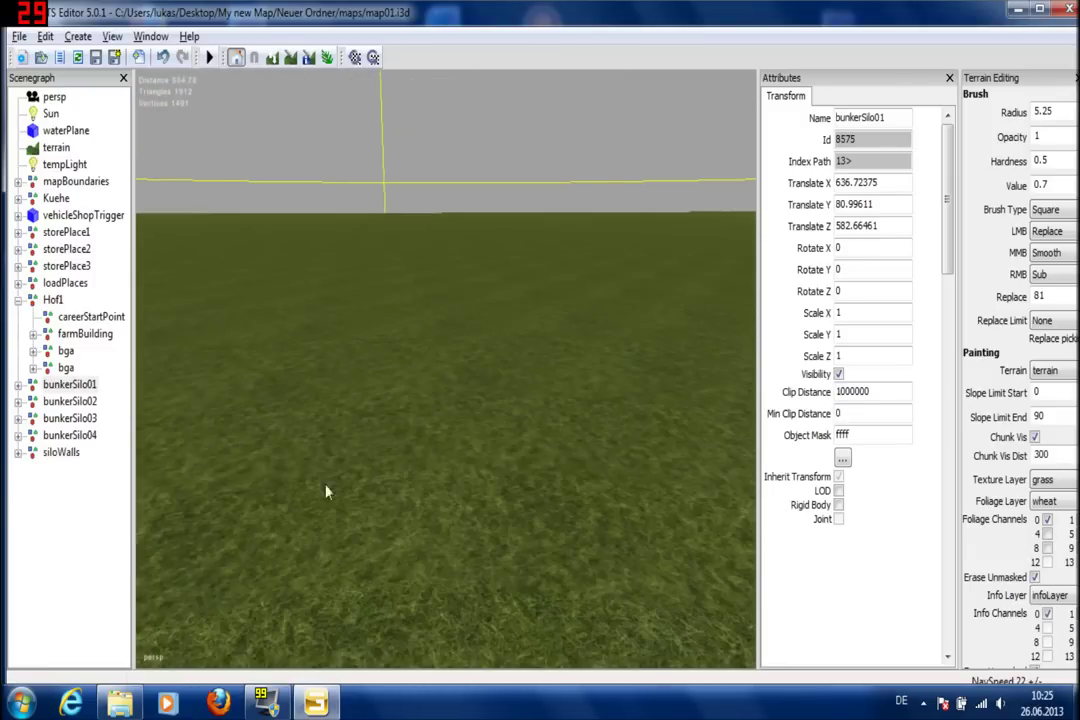
{"action": "right_click_drag", "start_coordinate": [543, 565], "coordinate": [425, 551], "text": "alt"}
{"action": "right_click_drag", "start_coordinate": [590, 562], "coordinate": [5, 500], "text": "alt"}
{"action": "right_click_drag", "start_coordinate": [640, 430], "coordinate": [357, 713], "text": "alt"}
{"action": "right_click_drag", "start_coordinate": [500, 500], "coordinate": [5, 372], "text": "alt"}
{"action": "right_click_drag", "start_coordinate": [720, 577], "coordinate": [362, 571], "text": "alt"}
{"action": "right_click_drag", "start_coordinate": [690, 565], "coordinate": [234, 552], "text": "alt"}
{"action": "right_click_drag", "start_coordinate": [740, 570], "coordinate": [248, 574], "text": "alt"}
{"action": "right_click_drag", "start_coordinate": [689, 564], "coordinate": [220, 564], "text": "alt"}
{"action": "middle_click_drag", "start_coordinate": [220, 565], "coordinate": [565, 185]}
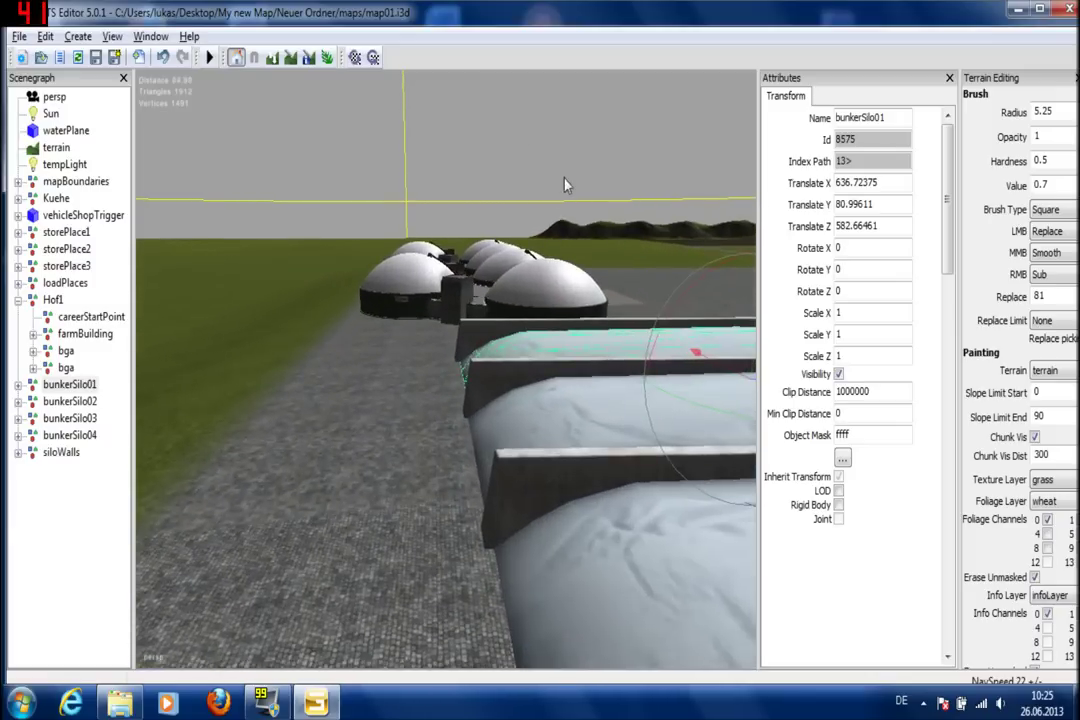
{"action": "middle_click_drag", "start_coordinate": [574, 622], "coordinate": [522, 452]}
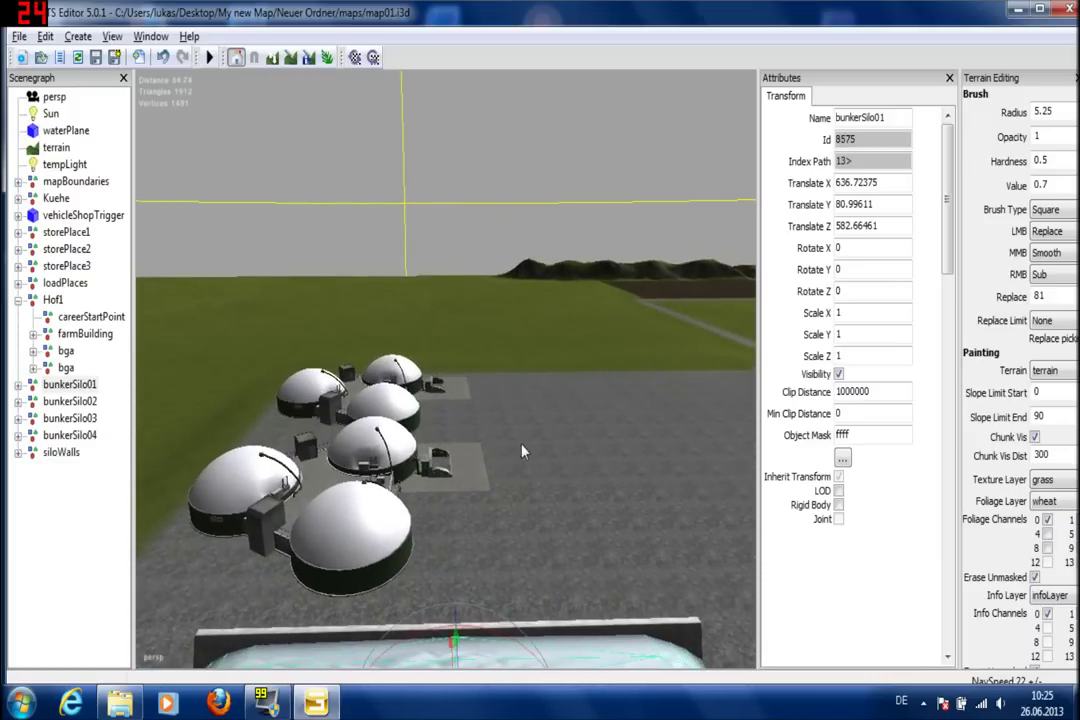
- Import the manureTank file from the models/objects/manureTank folder into the map
{"action": "left_click", "coordinate": [17, 38]}
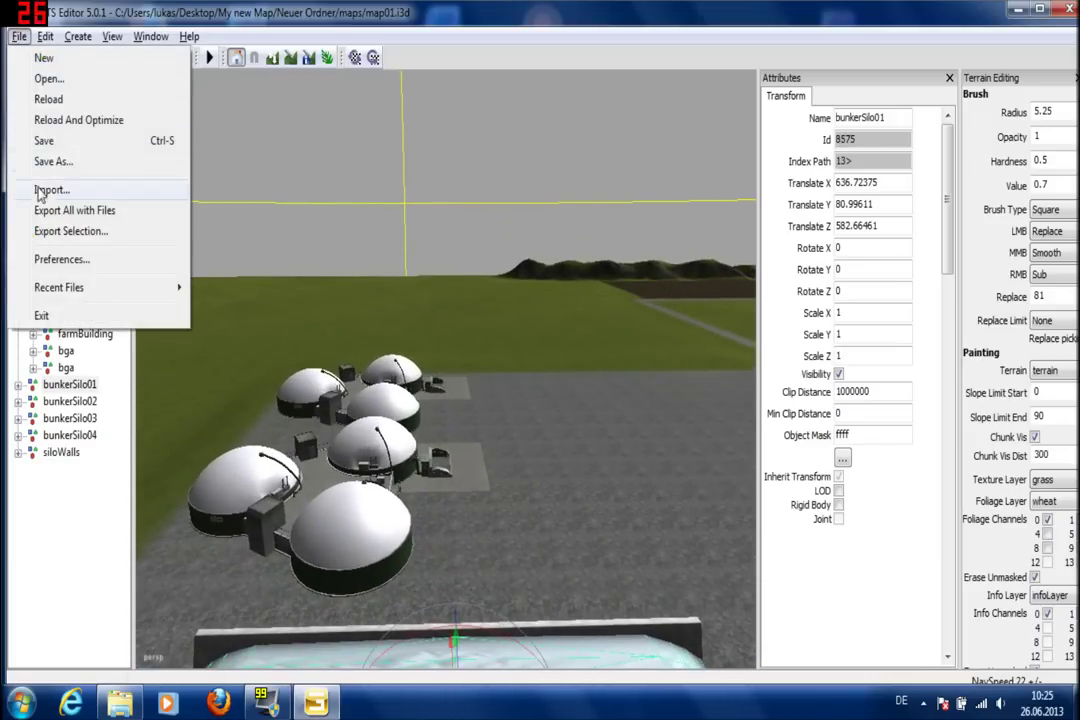
{"action": "left_click", "coordinate": [36, 191]}
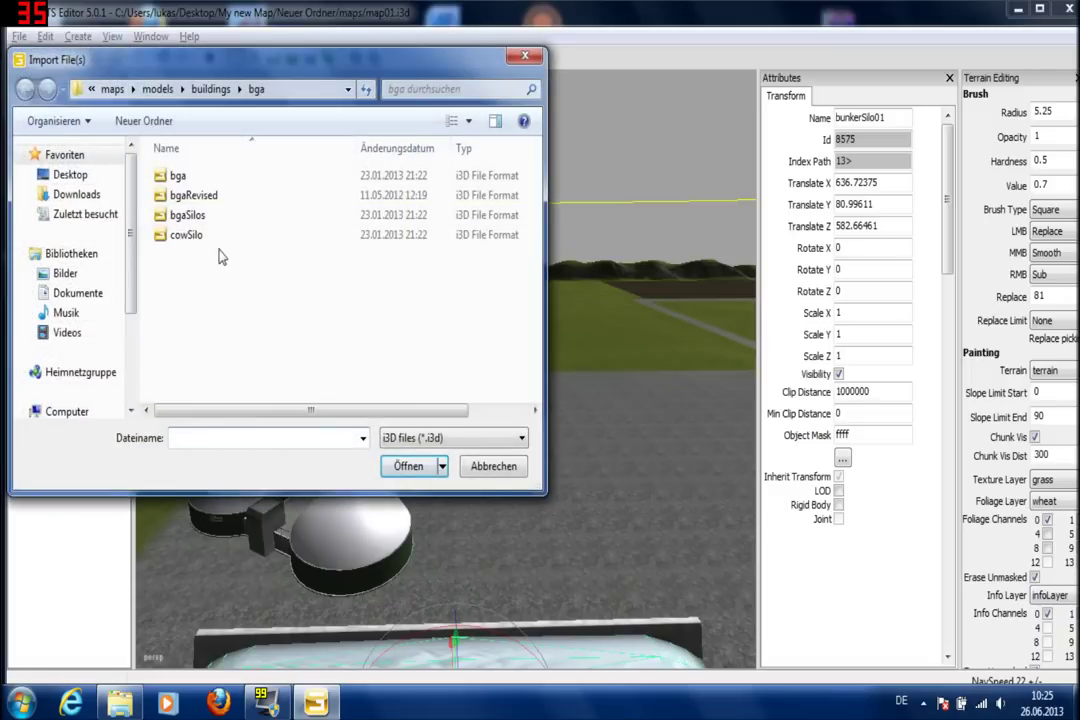
{"action": "left_click", "coordinate": [210, 89]}
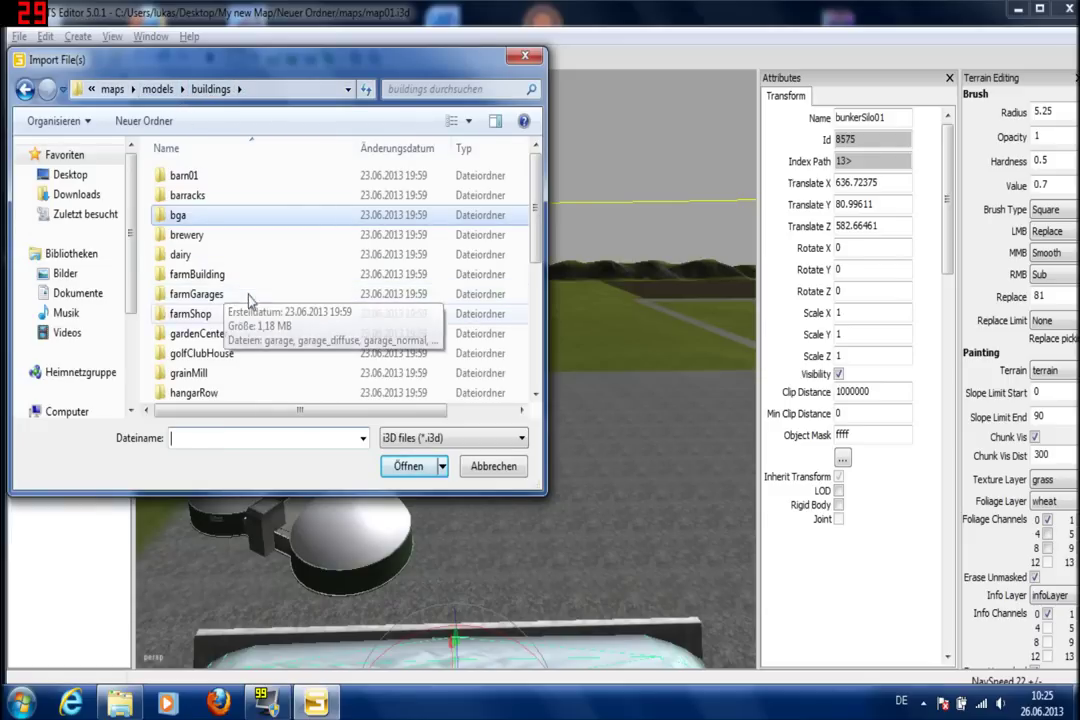
{"action": "mouse_move", "coordinate": [534, 231]}
{"action": "left_mouse_down"}
{"action": "mouse_move", "coordinate": [528, 362]}
{"action": "mouse_move", "coordinate": [522, 247]}
{"action": "left_mouse_up"}
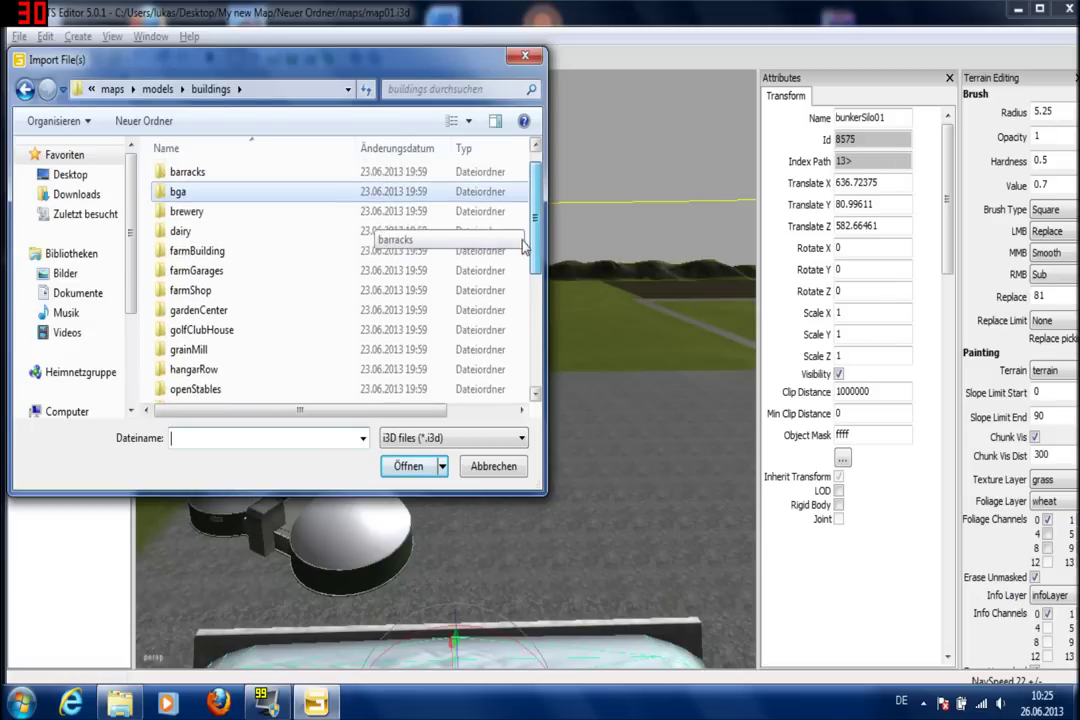
{"action": "left_click", "coordinate": [157, 89]}
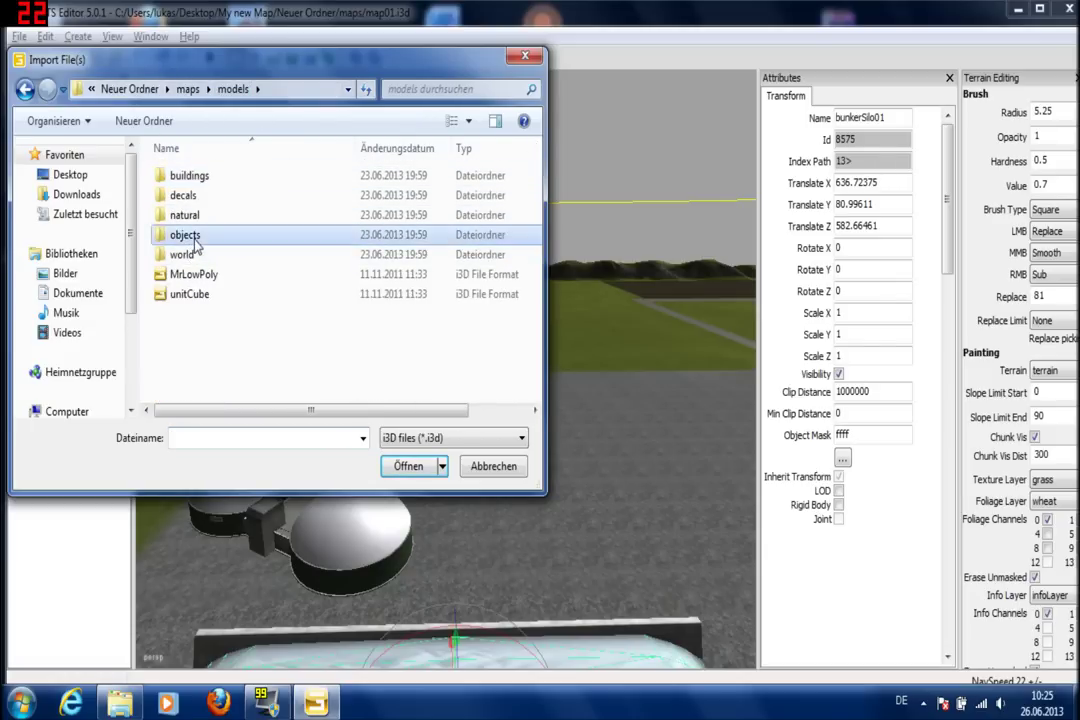
{"action": "double_click", "coordinate": [188, 237]}
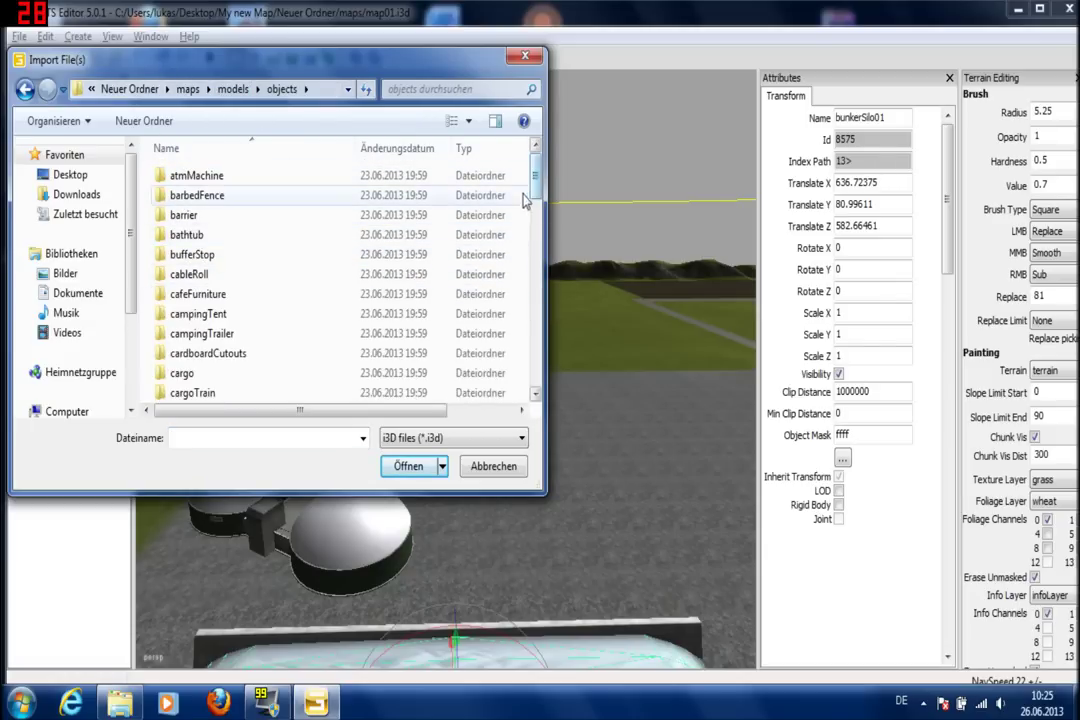
{"action": "left_click_drag", "start_coordinate": [536, 205], "coordinate": [520, 255]}
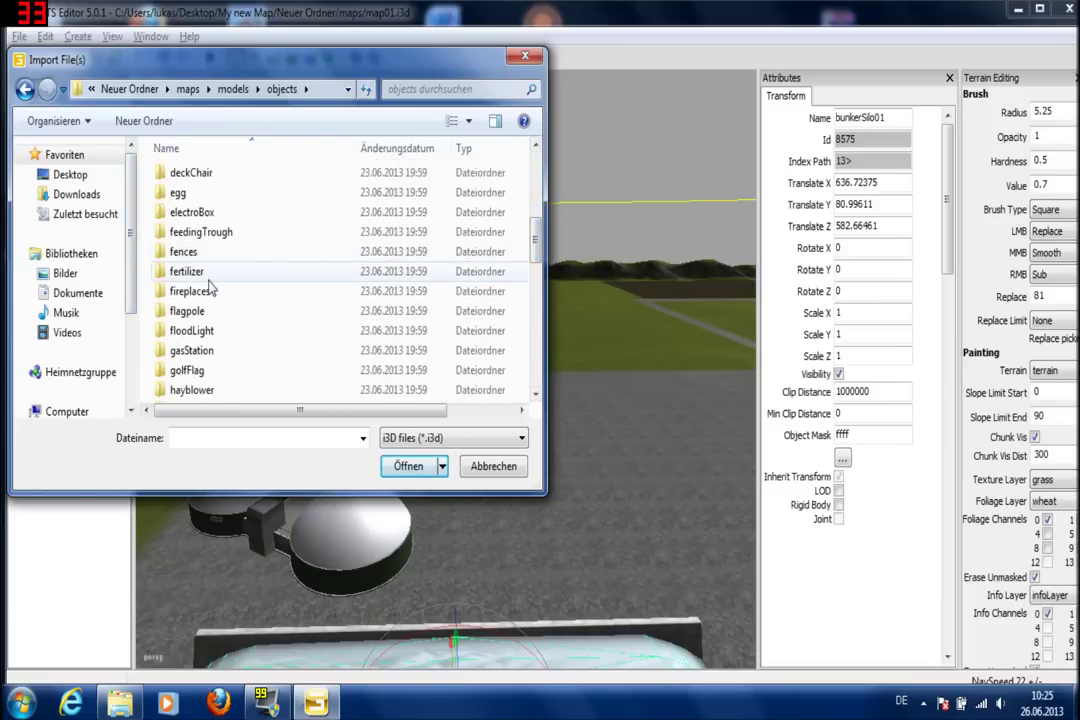
{"action": "double_click", "coordinate": [195, 272]}
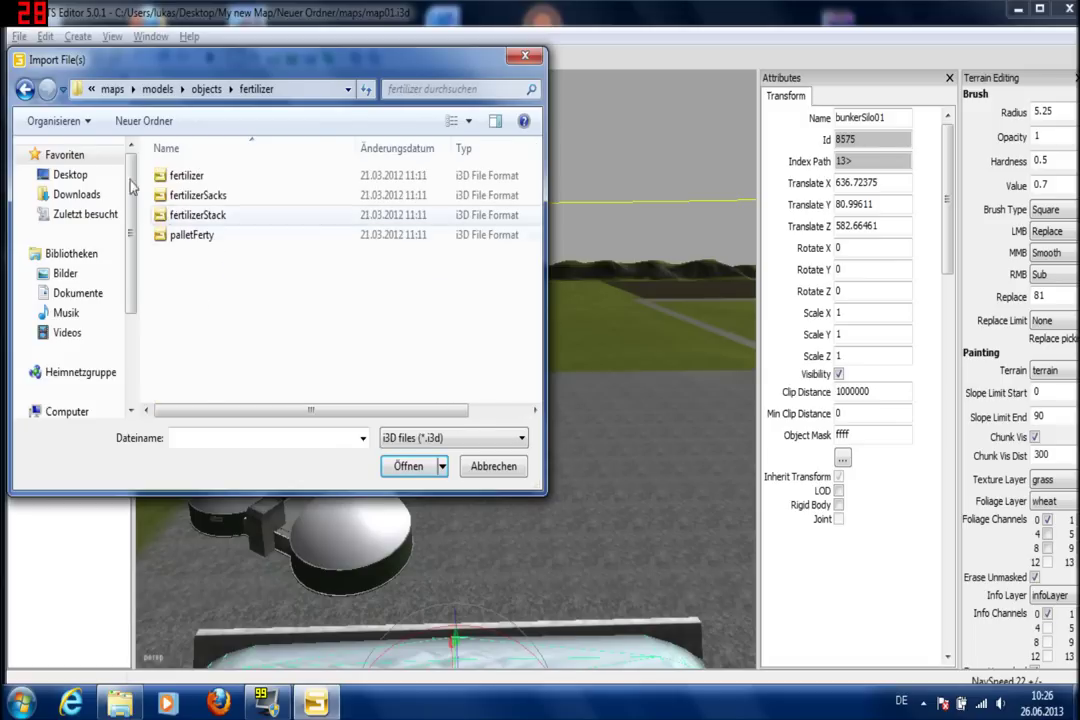
{"action": "left_click", "coordinate": [25, 89]}
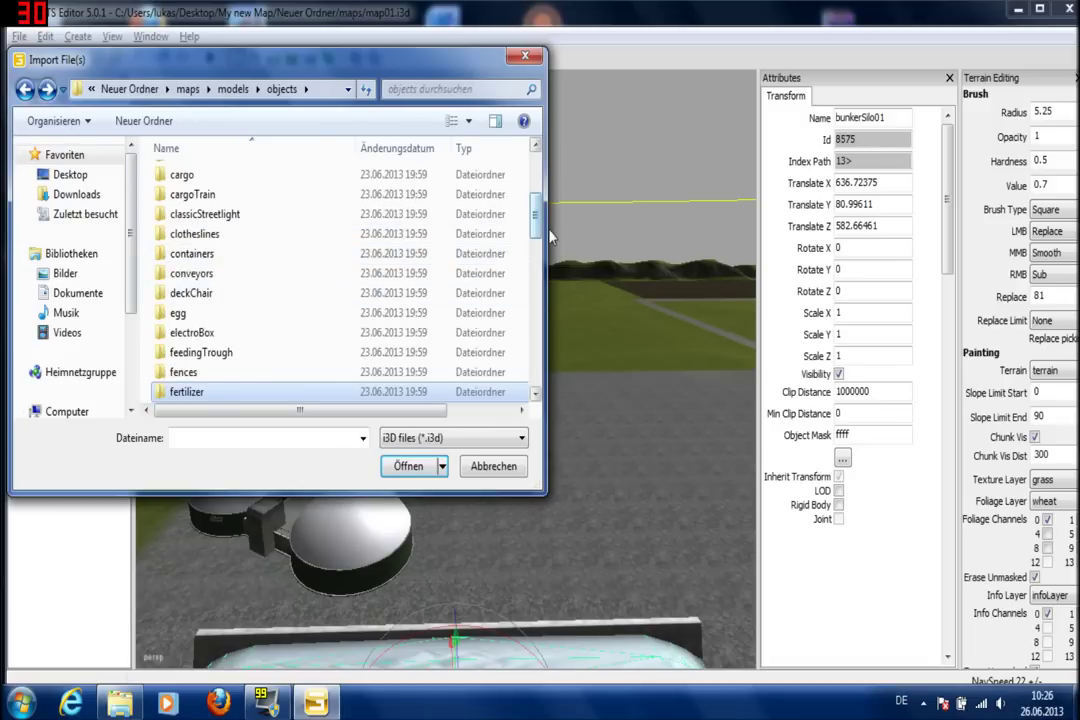
{"action": "left_click_drag", "start_coordinate": [538, 228], "coordinate": [538, 278]}
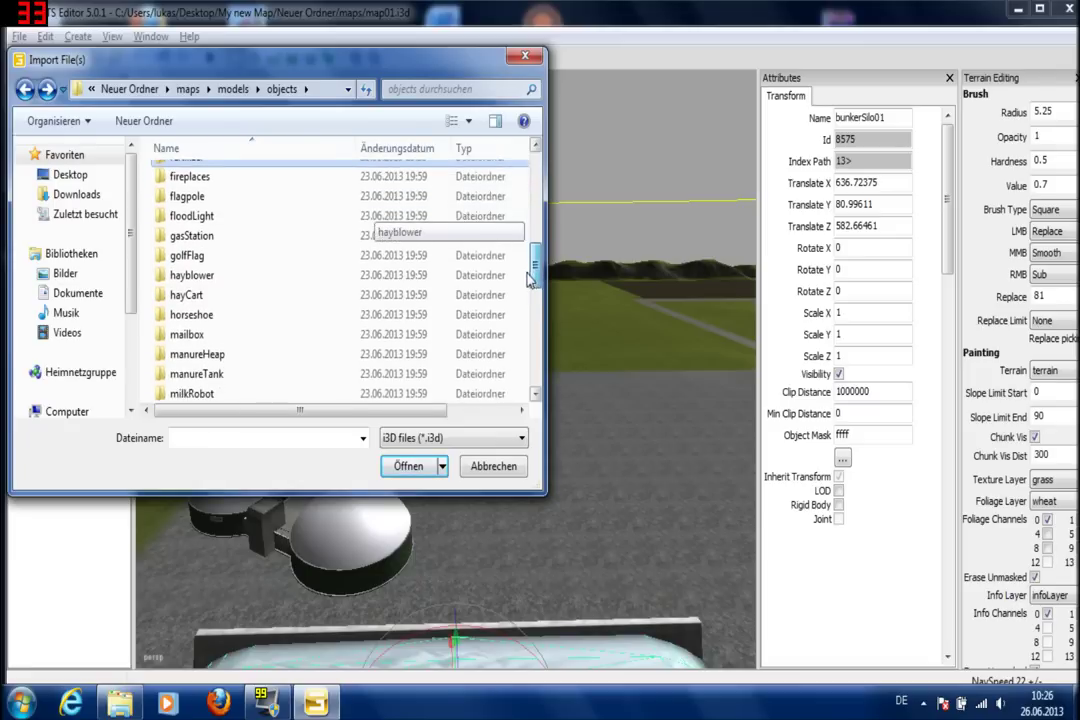
{"action": "left_click", "coordinate": [230, 362]}
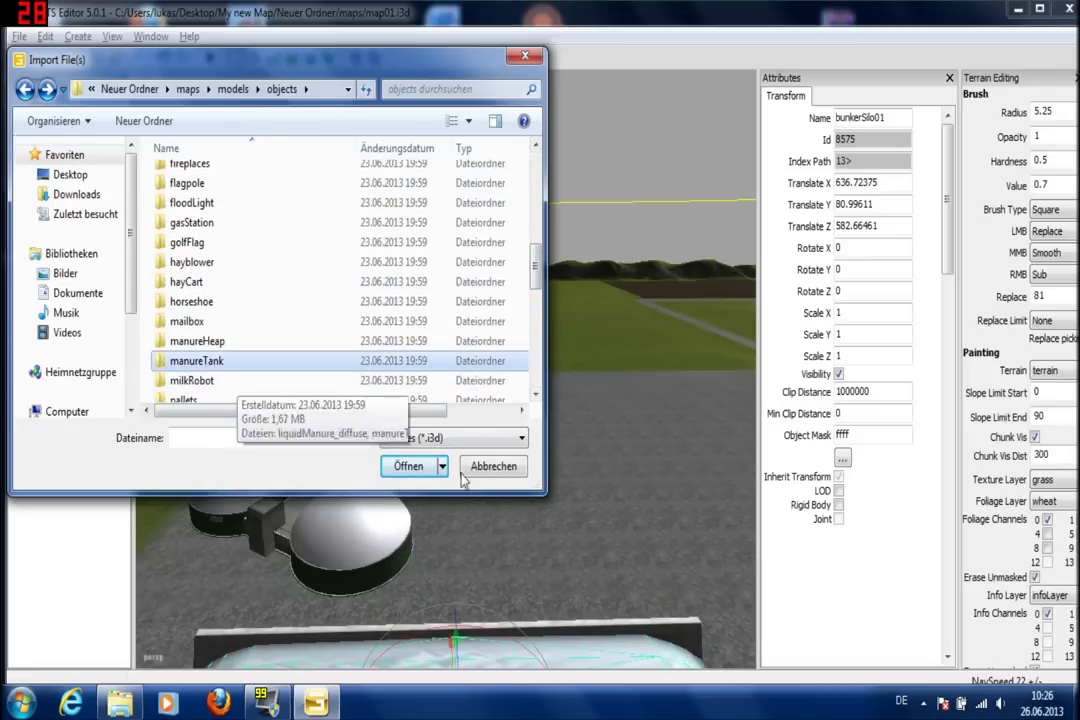
{"action": "left_click", "coordinate": [408, 467]}
{"action": "left_click", "coordinate": [205, 178]}
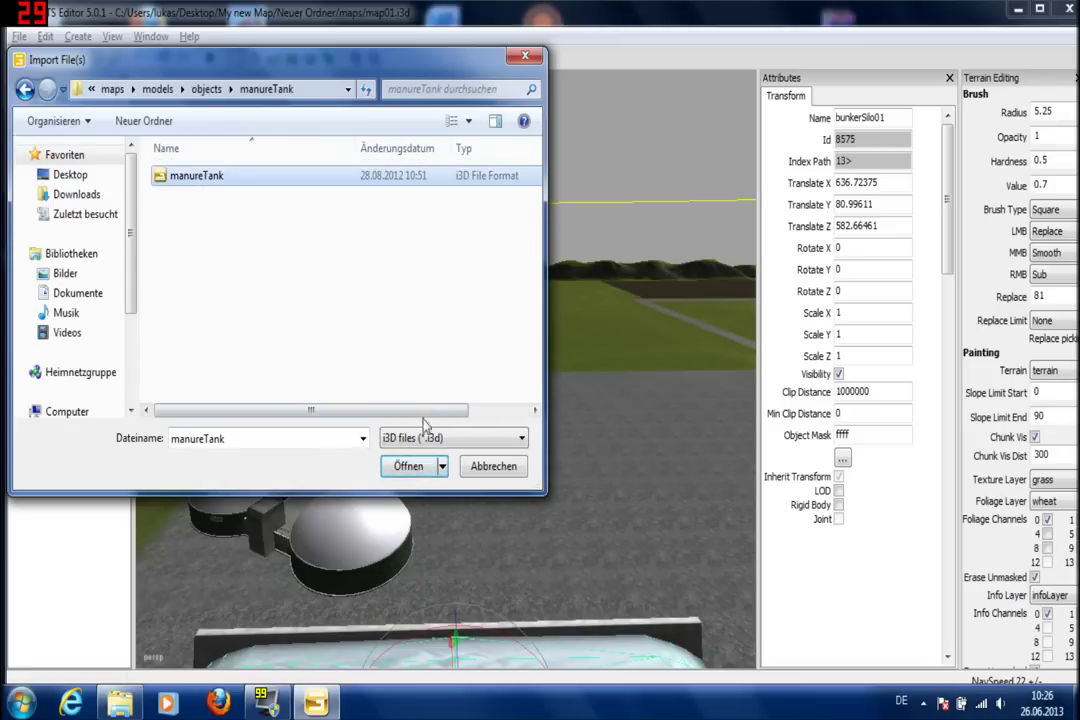
{"action": "left_click", "coordinate": [410, 466]}
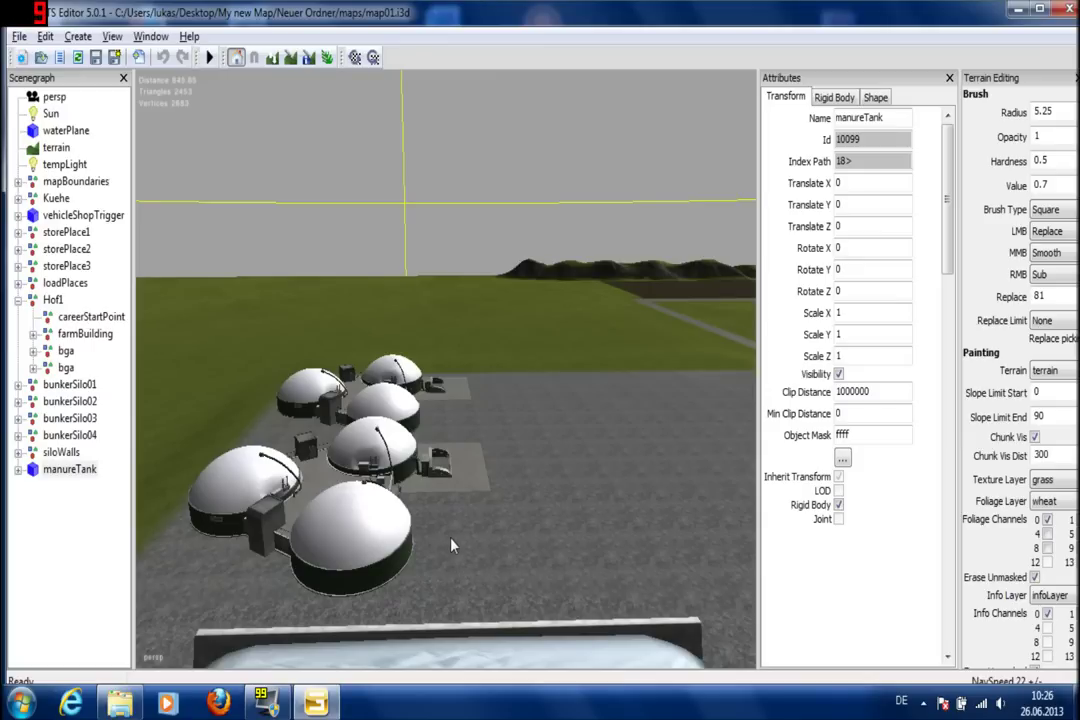
- Place the manureTank on the paving beside the nearest biogas plant dome at about X 665.2, Z 583.1
{"action": "key", "text": "ctrl+b"}
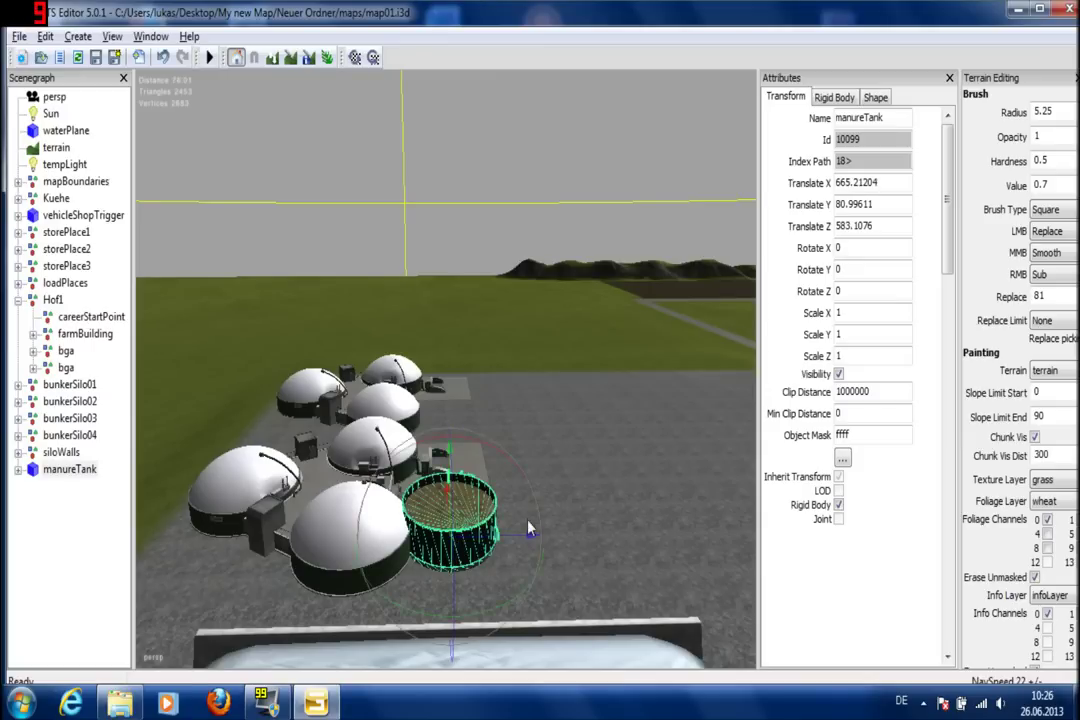
{"action": "middle_click_drag", "start_coordinate": [556, 564], "coordinate": [542, 716], "text": "alt"}
{"action": "left_click_drag", "start_coordinate": [520, 610], "coordinate": [500, 520], "text": "alt"}
{"action": "middle_click_drag", "start_coordinate": [500, 520], "coordinate": [415, 335]}
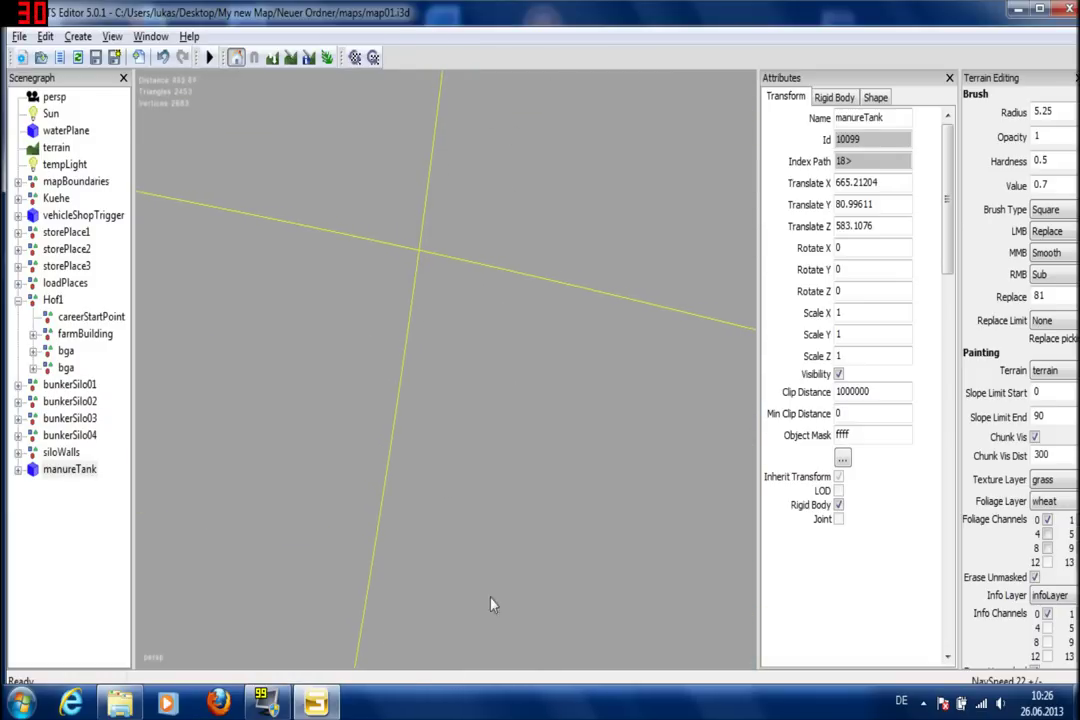
- Move the manureTank between the biogas plant nearest the bunker silos and the silos, to about X 653.5, Z 548.0
{"action": "right_click_drag", "start_coordinate": [527, 308], "coordinate": [524, 667], "text": "alt"}
{"action": "right_click_drag", "start_coordinate": [491, 166], "coordinate": [486, 504], "text": "alt"}
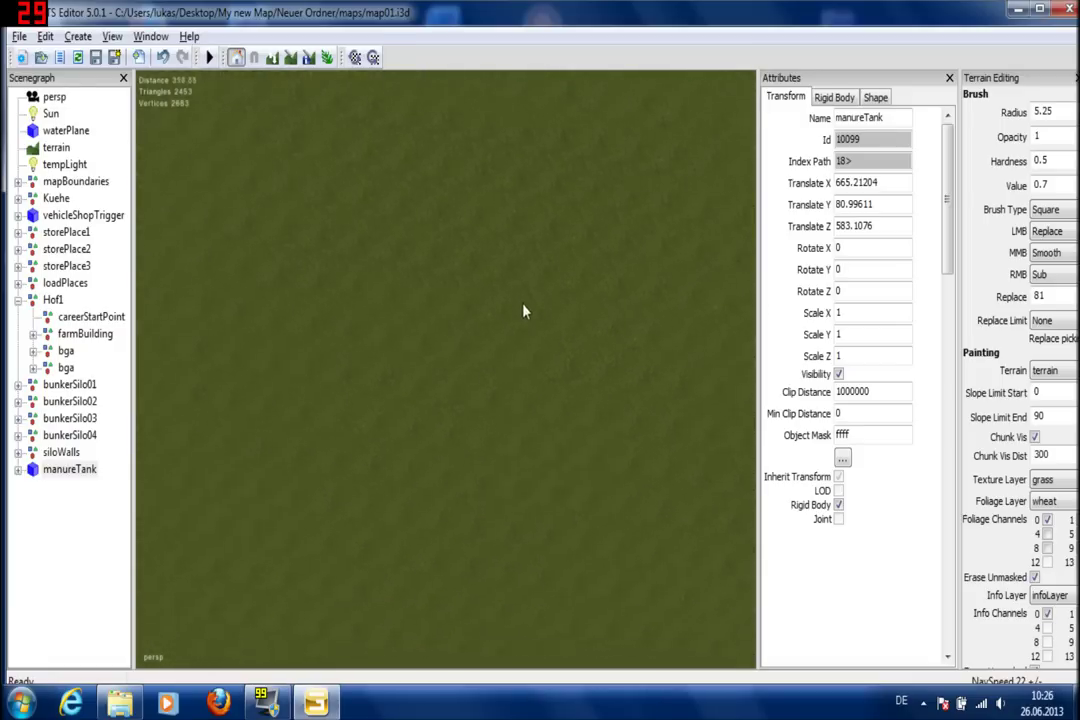
{"action": "middle_click_drag", "start_coordinate": [516, 213], "coordinate": [618, 338]}
{"action": "left_click_drag", "start_coordinate": [618, 338], "coordinate": [462, 343]}
{"action": "middle_click_drag", "start_coordinate": [535, 390], "coordinate": [422, 290]}
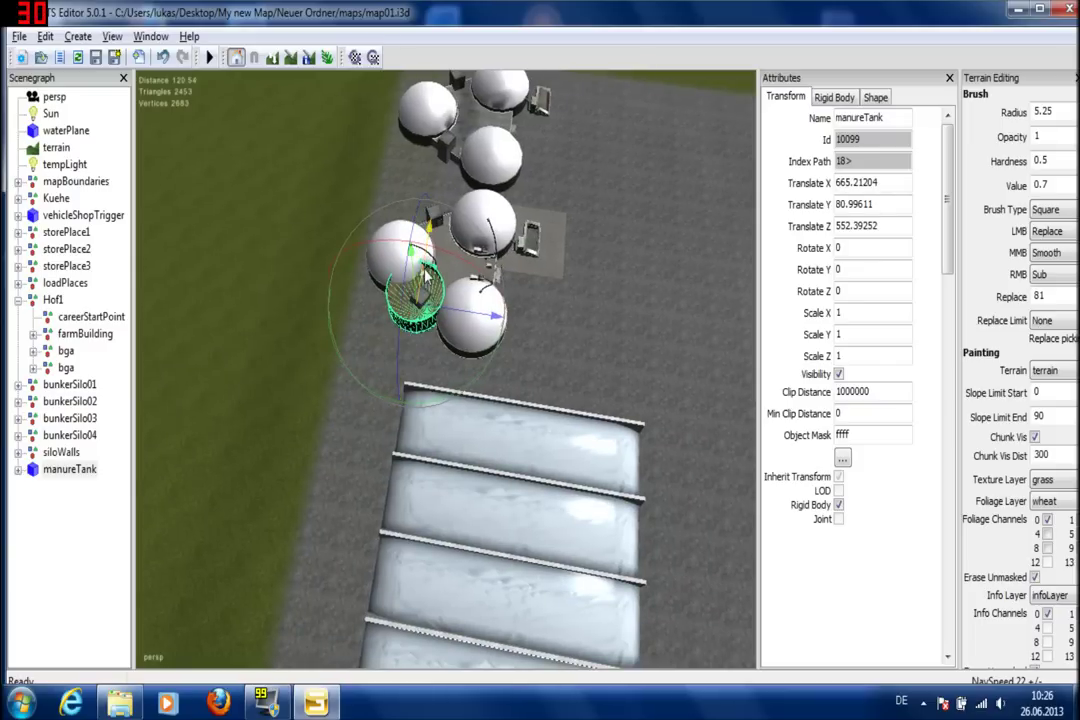
{"action": "left_click_drag", "start_coordinate": [425, 275], "coordinate": [436, 364]}
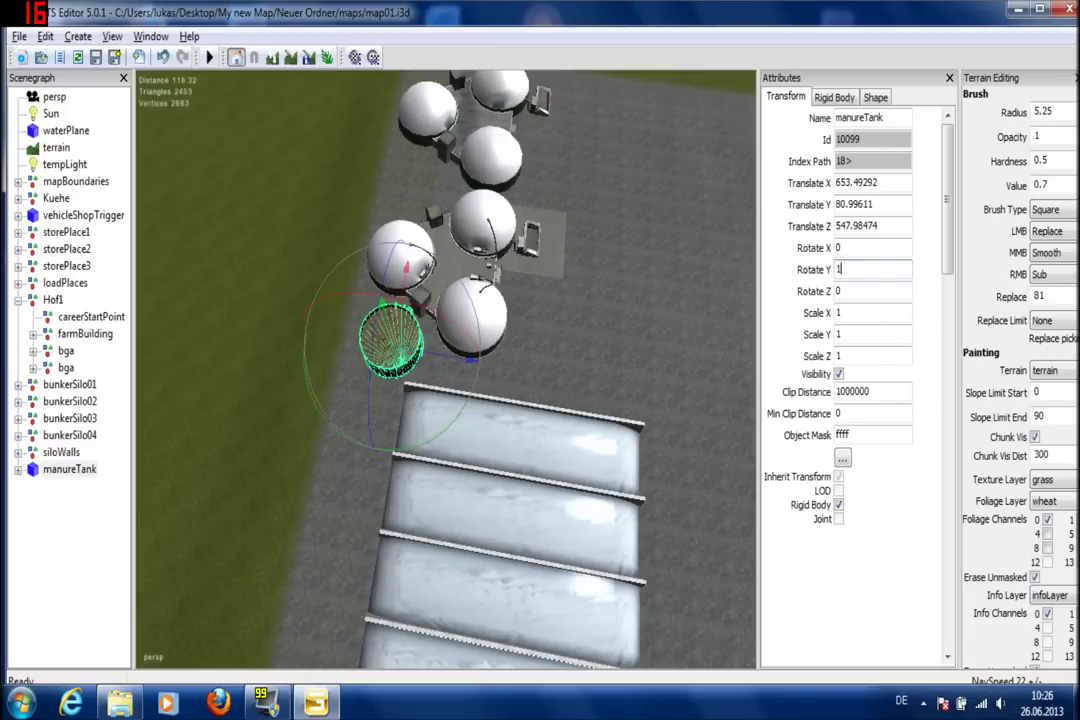
- Rotate the manureTank to 180 on the Y axis and shift it to about Z 544.4
{"action": "key", "text": "Return"}
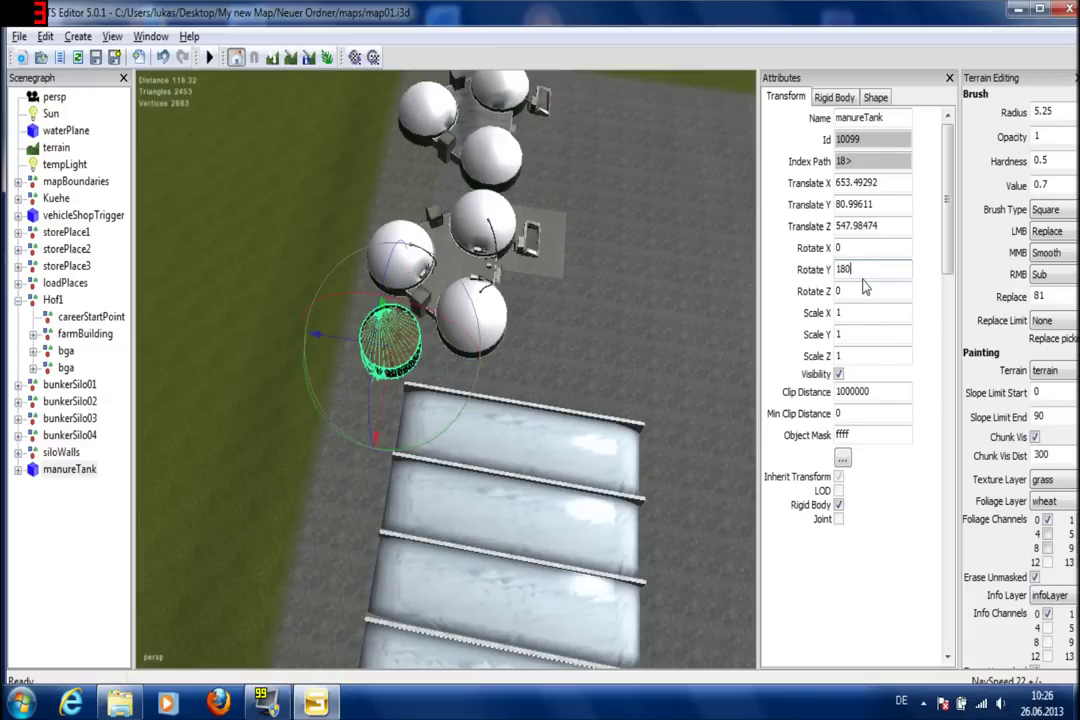
{"action": "right_click_drag", "start_coordinate": [460, 522], "coordinate": [450, 397], "text": "alt"}
{"action": "middle_click_drag", "start_coordinate": [450, 397], "coordinate": [633, 478], "text": "alt"}
{"action": "left_click_drag", "start_coordinate": [488, 405], "coordinate": [454, 400]}
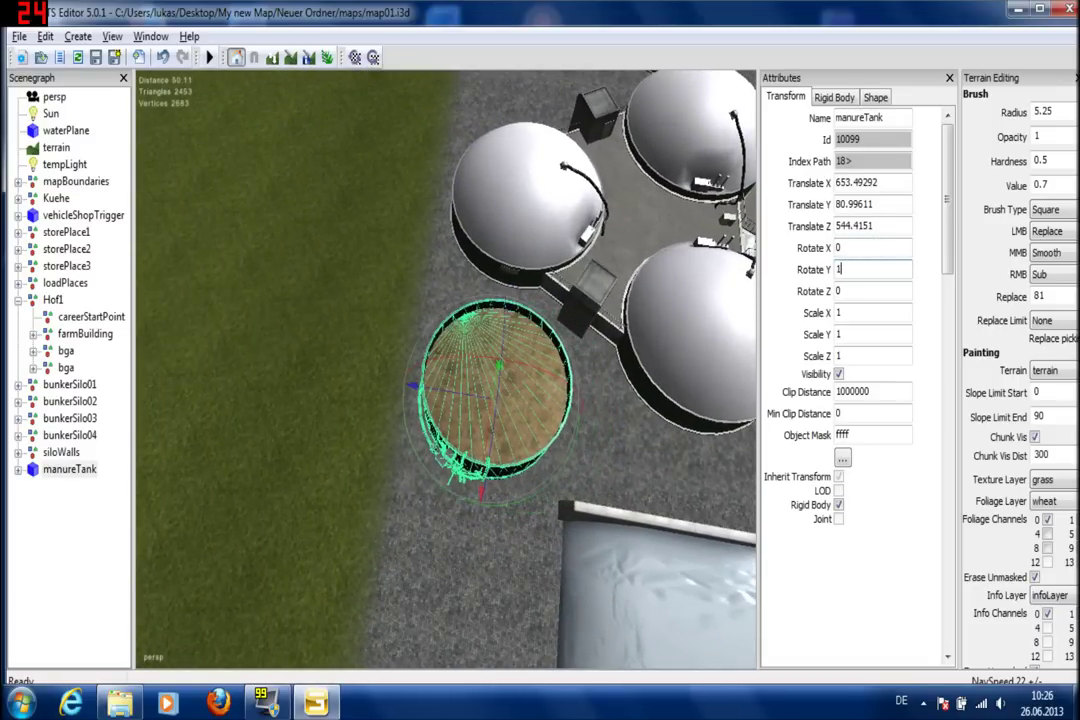
- Set the manureTank's Y rotation to 220
{"action": "key", "text": "Return"}
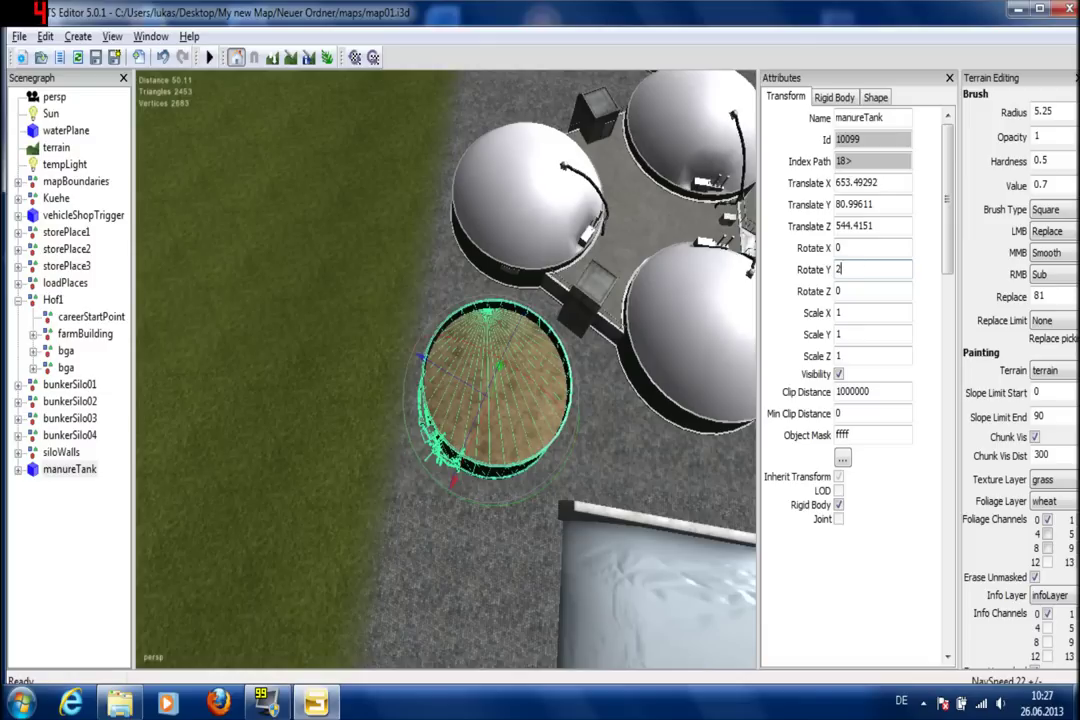
{"action": "type", "text": "0"}
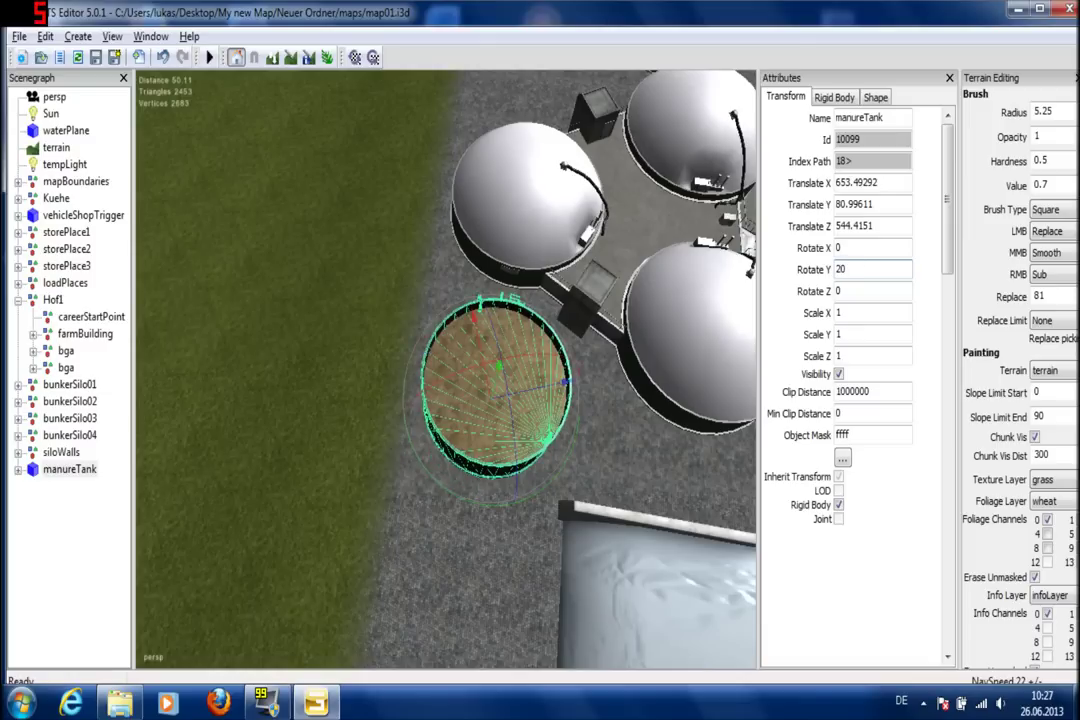
{"action": "type", "text": "0"}
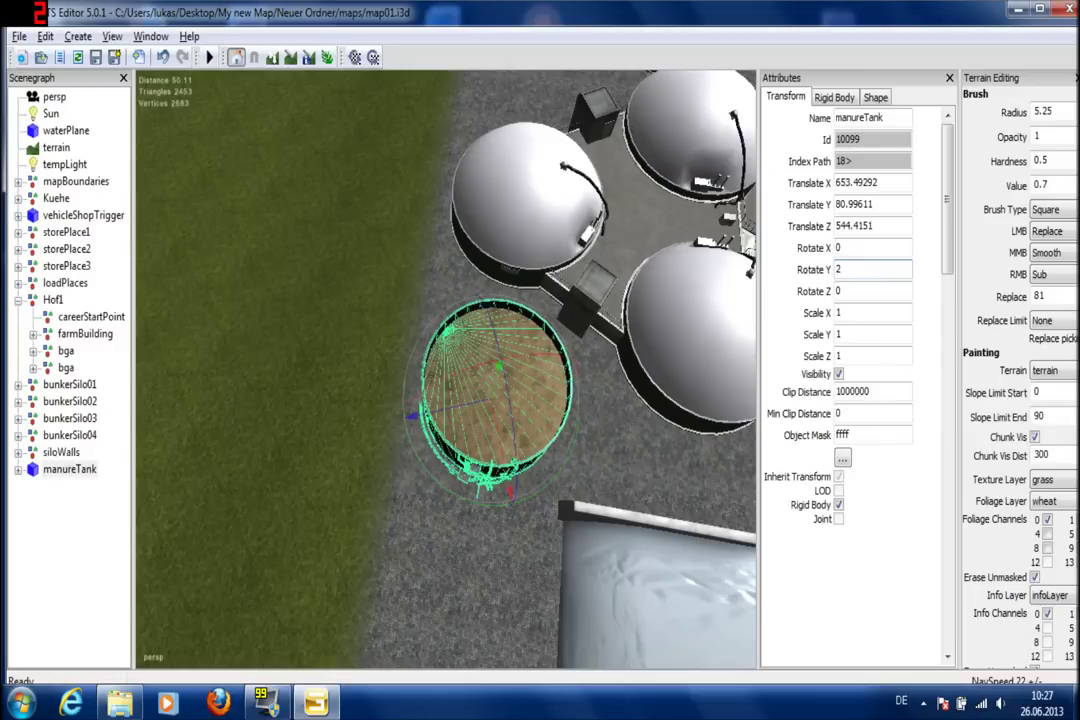
{"action": "key", "text": "Return"}
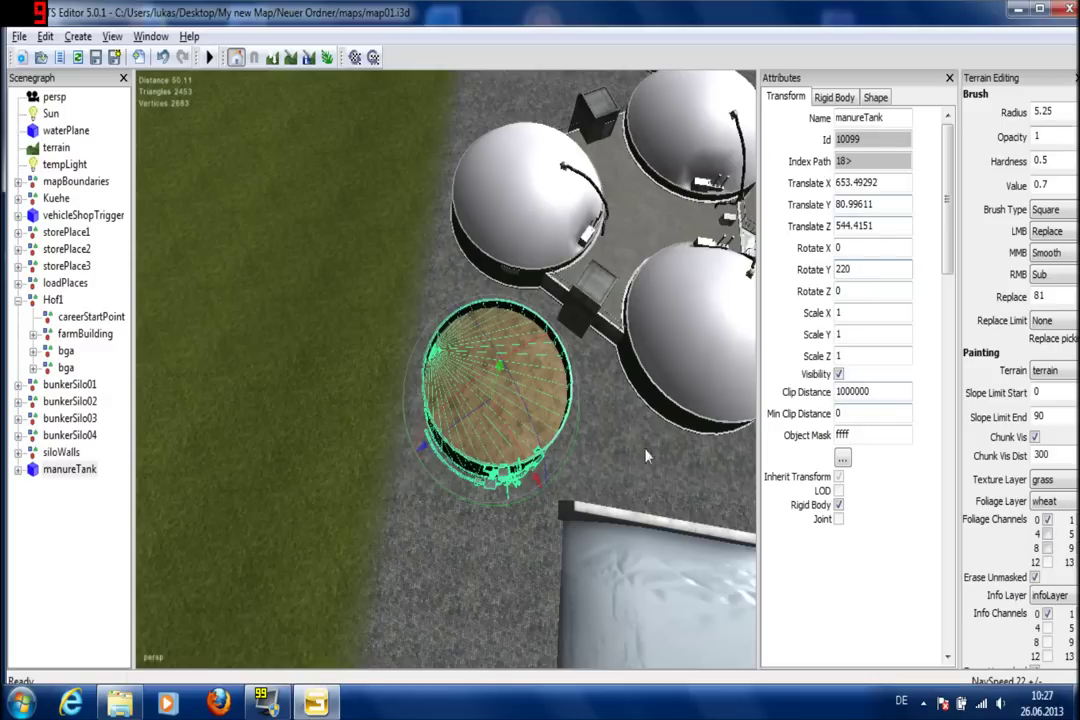
- Move the manureTank closer to the biogas plant domes, to about X 657.9, Z 543.5
{"action": "left_click_drag", "start_coordinate": [512, 440], "coordinate": [496, 411]}
{"action": "middle_click_drag", "start_coordinate": [578, 402], "coordinate": [459, 531], "text": "alt"}
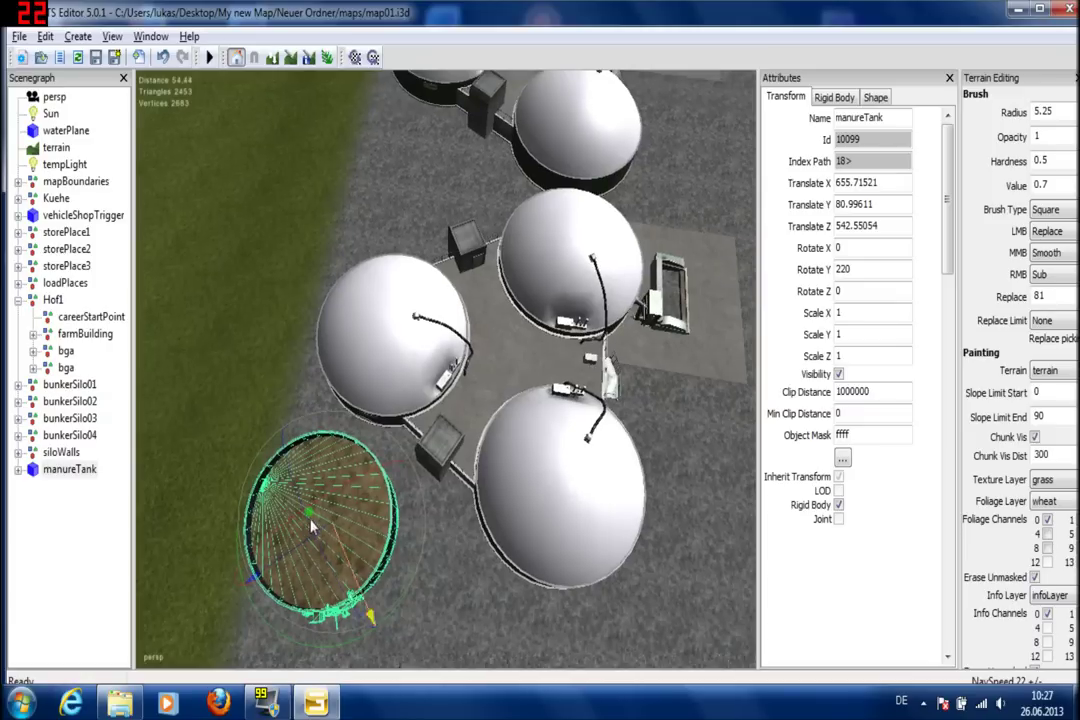
{"action": "left_click_drag", "start_coordinate": [277, 570], "coordinate": [364, 551]}
- Duplicate the manureTank and place the copy beside the farther biogas plant at about X 700.0, Z 543.5
{"action": "middle_click_drag", "start_coordinate": [502, 533], "coordinate": [598, 638], "text": "alt"}
{"action": "middle_click_drag", "start_coordinate": [620, 205], "coordinate": [490, 376], "text": "alt"}
{"action": "middle_click_drag", "start_coordinate": [452, 482], "coordinate": [295, 413], "text": "alt"}
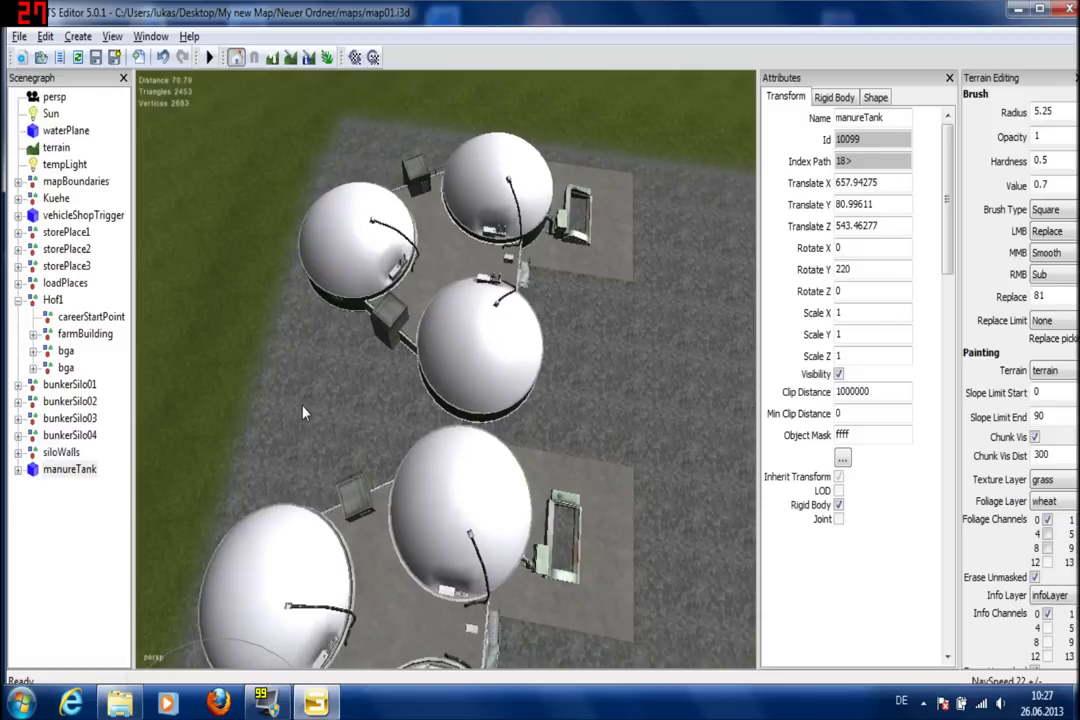
{"action": "key", "text": "ctrl+d"}
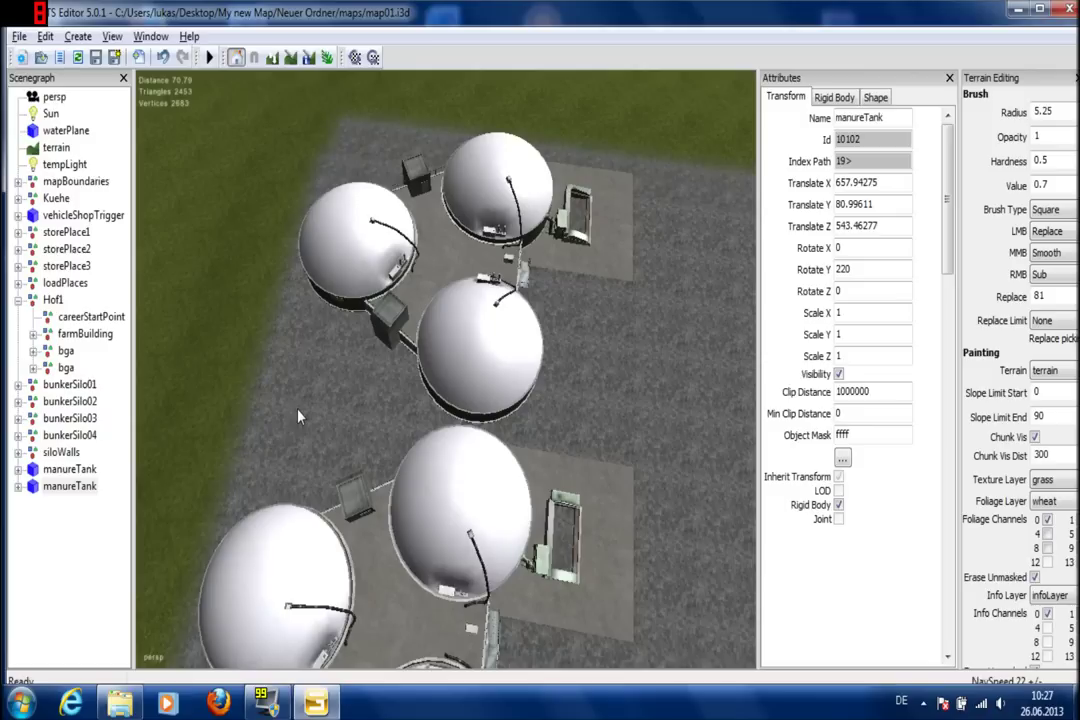
{"action": "key", "text": "ctrl+b"}
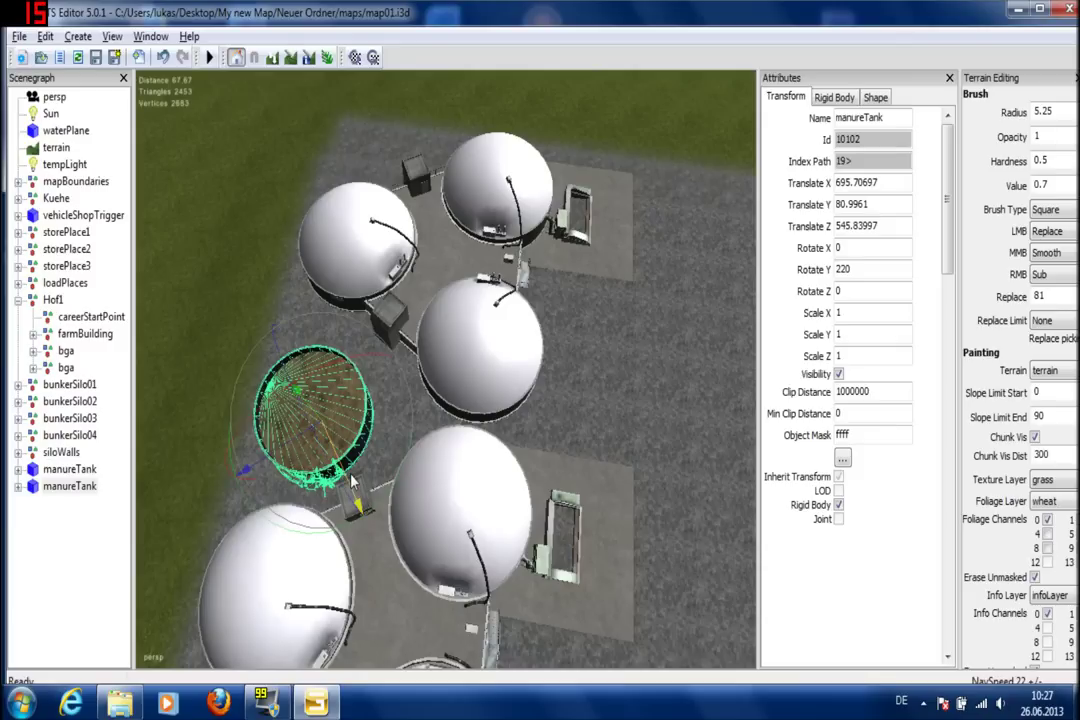
{"action": "left_click_drag", "start_coordinate": [315, 420], "coordinate": [302, 392]}
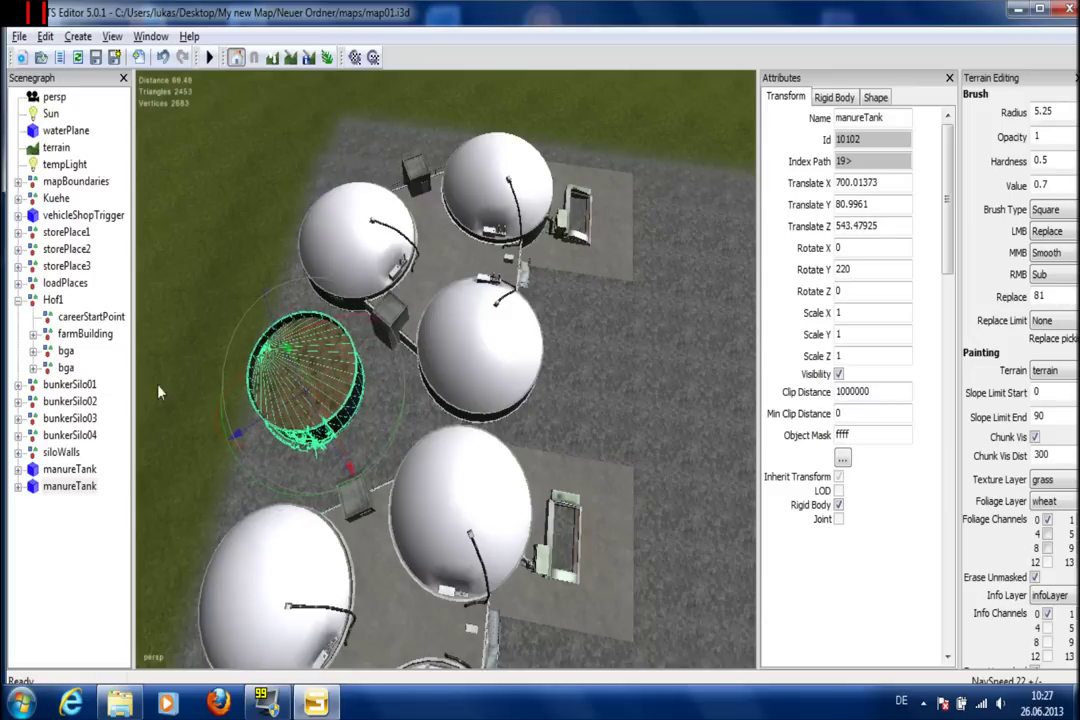
- Move the farther bga away from the second manureTank to about X 724.0
{"action": "left_click", "coordinate": [65, 352]}
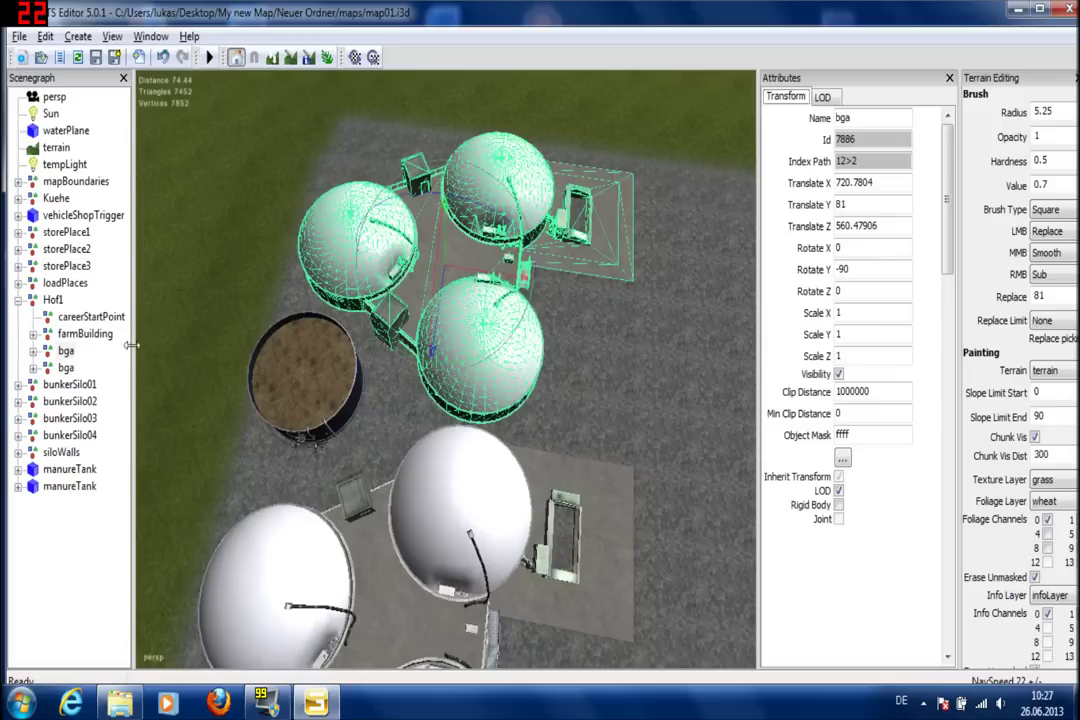
{"action": "left_click_drag", "start_coordinate": [446, 291], "coordinate": [451, 271]}
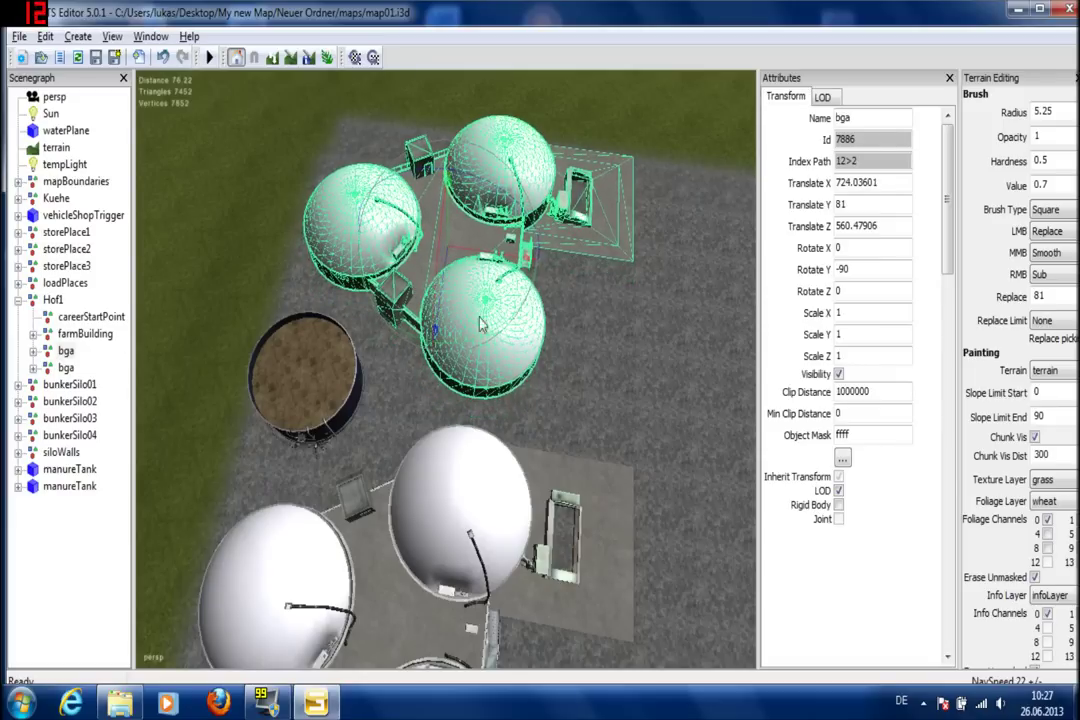
{"action": "middle_click_drag", "start_coordinate": [639, 405], "coordinate": [539, 585], "text": "alt"}
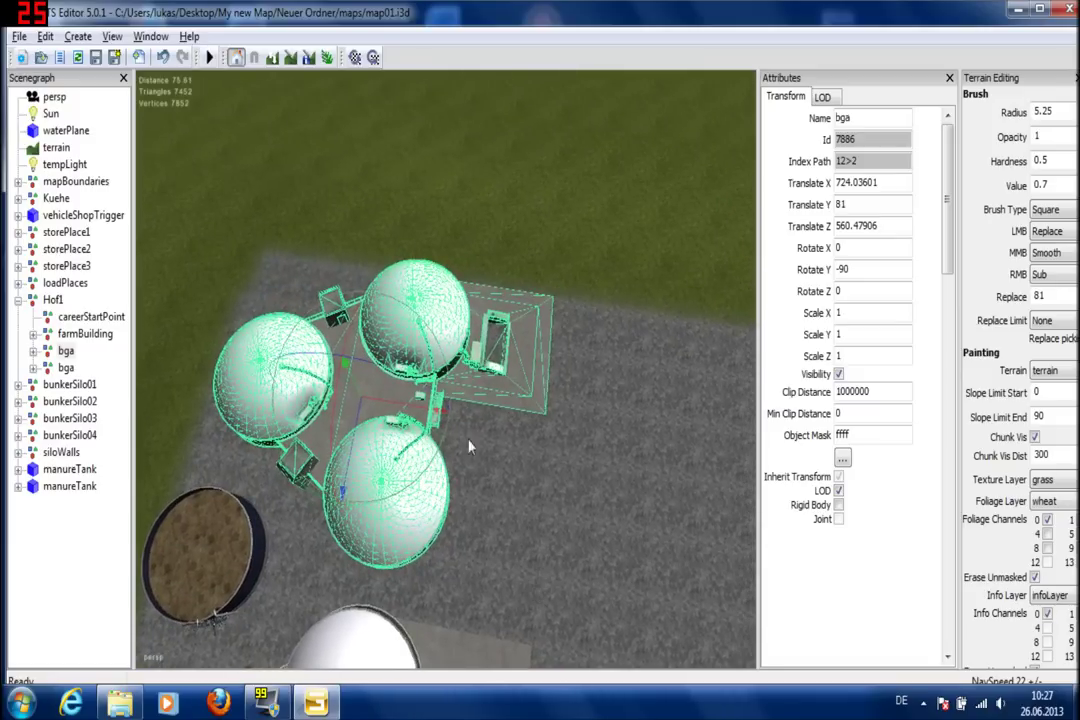
{"action": "left_click", "coordinate": [290, 57]}
{"action": "scroll", "coordinate": [396, 603], "scroll_direction": "up", "scroll_amount": 5}
{"action": "scroll", "coordinate": [396, 603], "scroll_direction": "down", "scroll_amount": 10}
{"action": "scroll", "coordinate": [397, 602], "scroll_direction": "down", "scroll_amount": 5, "text": "shift"}
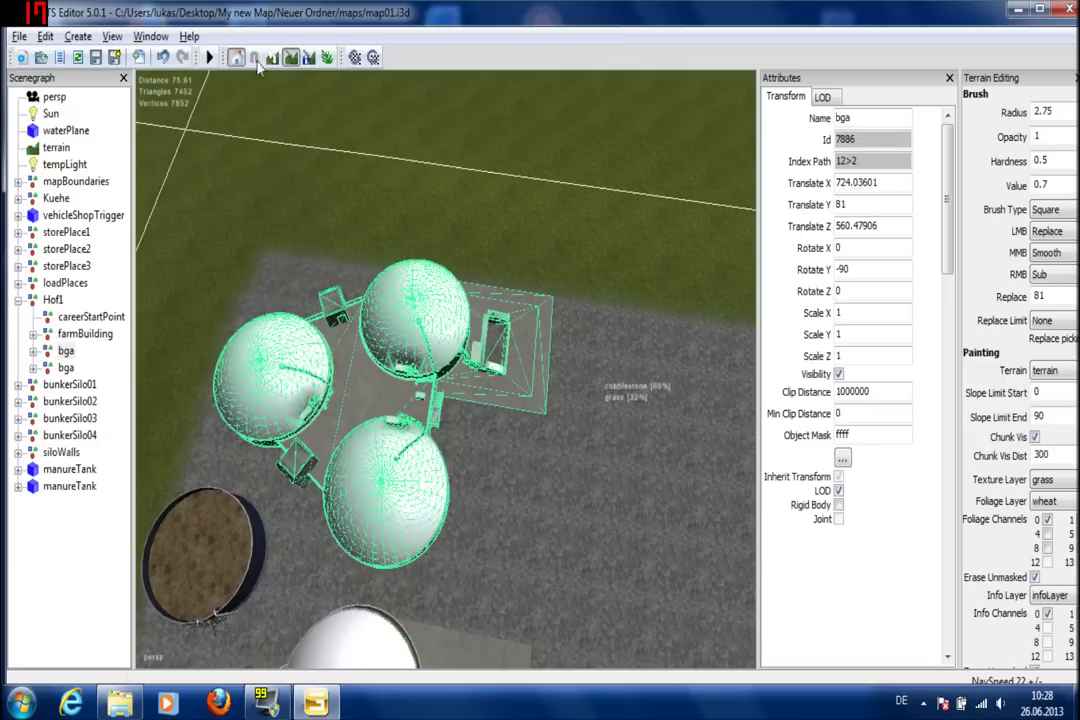
{"action": "scroll", "coordinate": [537, 348], "scroll_direction": "up", "scroll_amount": 2, "text": "shift"}
{"action": "left_click", "coordinate": [1075, 481]}
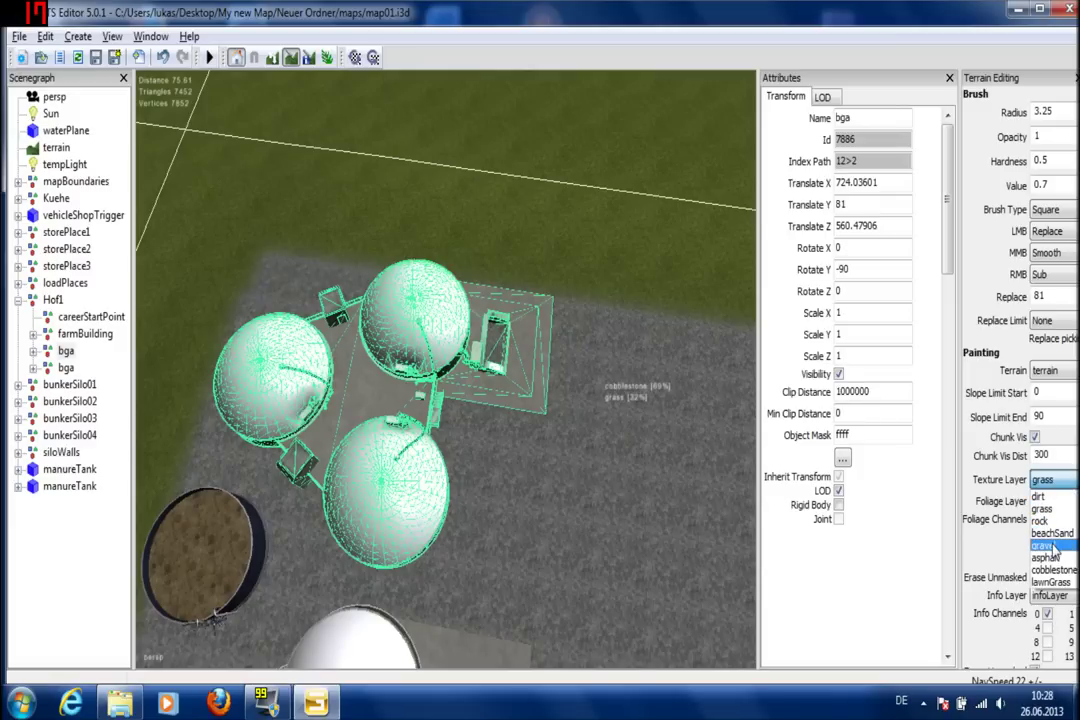
{"action": "left_click", "coordinate": [289, 62]}
{"action": "left_click", "coordinate": [292, 58]}
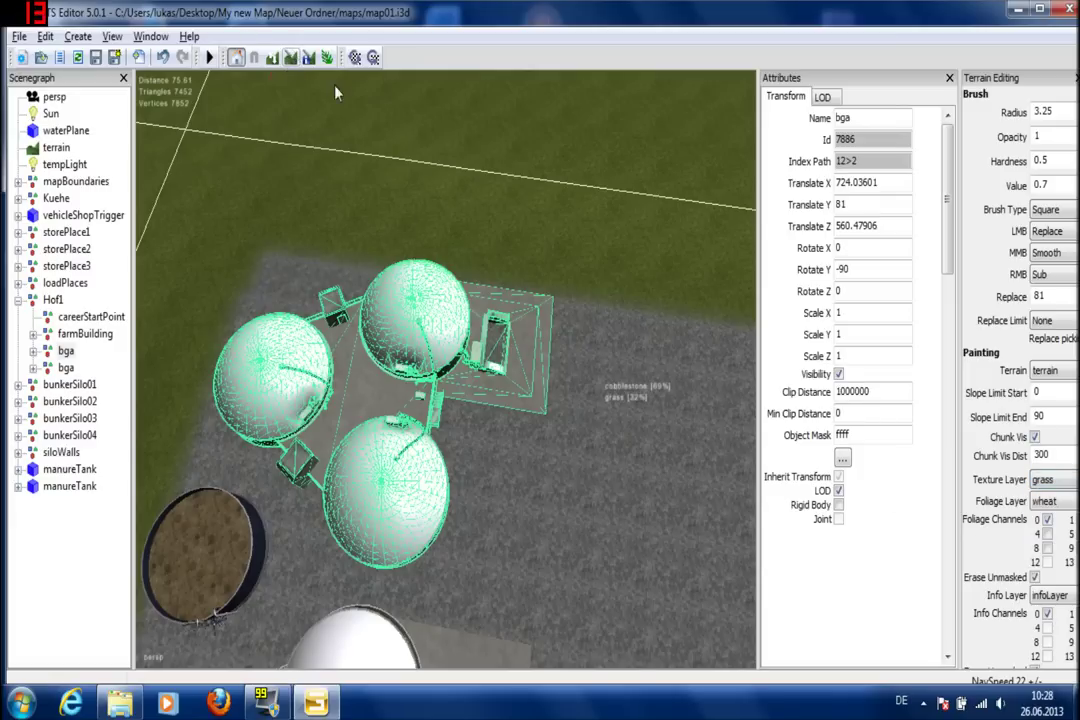
- Set the farther bga's Y rotation to -120
{"action": "left_click", "coordinate": [852, 269]}
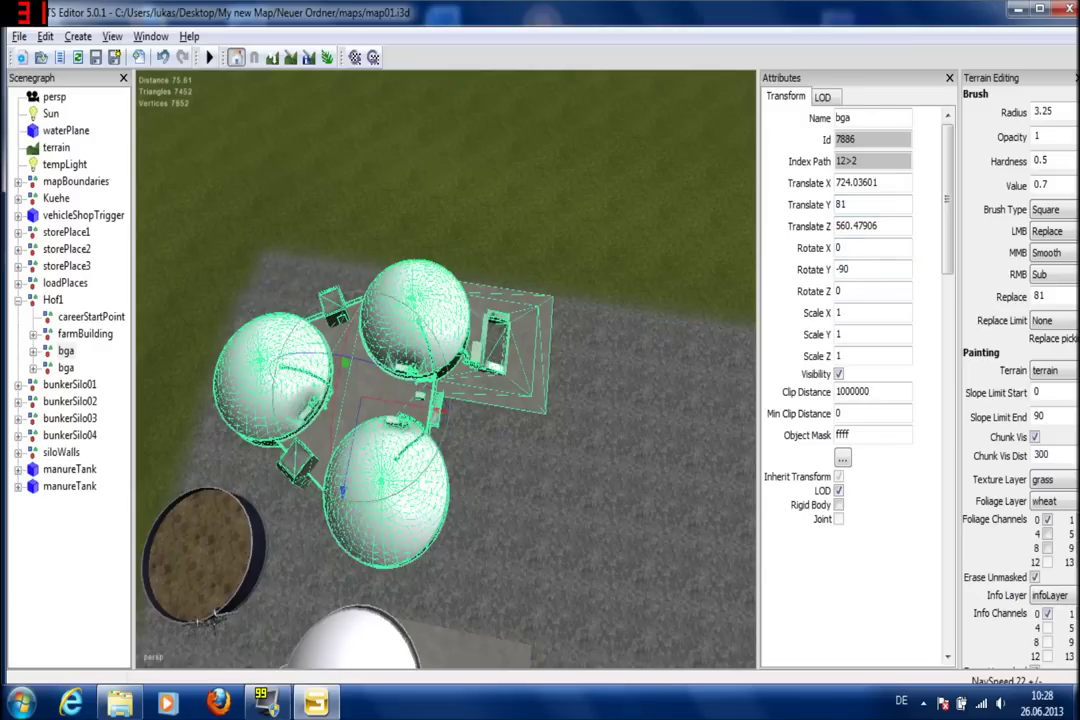
{"action": "type", "text": "5"}
{"action": "key", "text": "Return"}
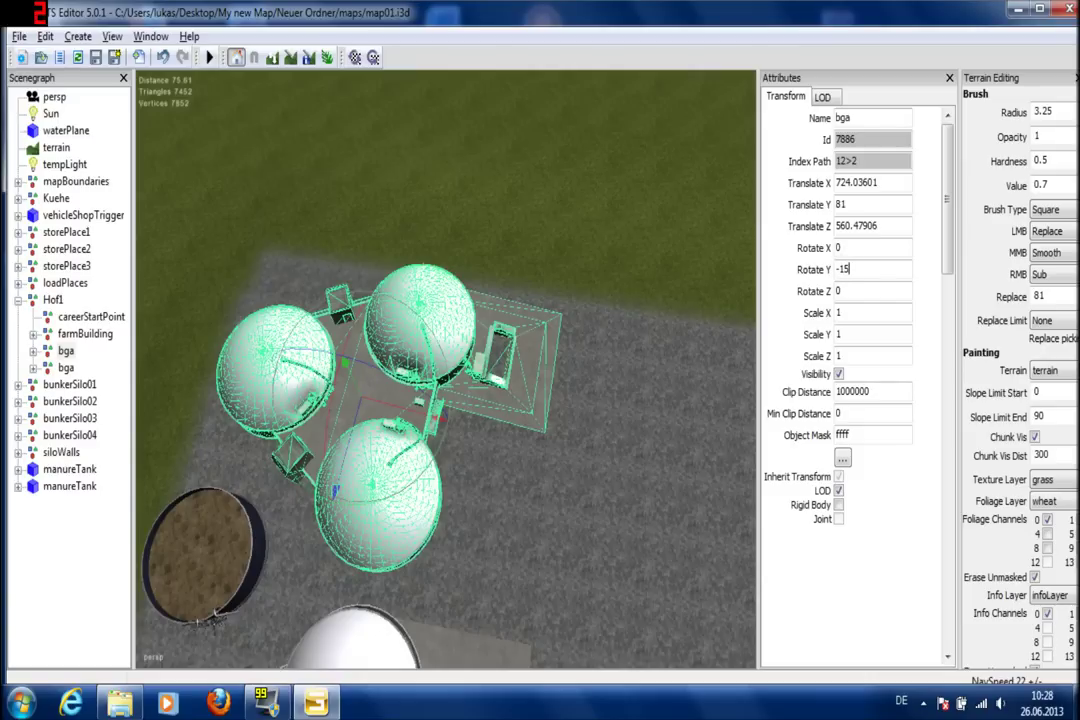
{"action": "type", "text": "0"}
{"action": "key", "text": "Return"}
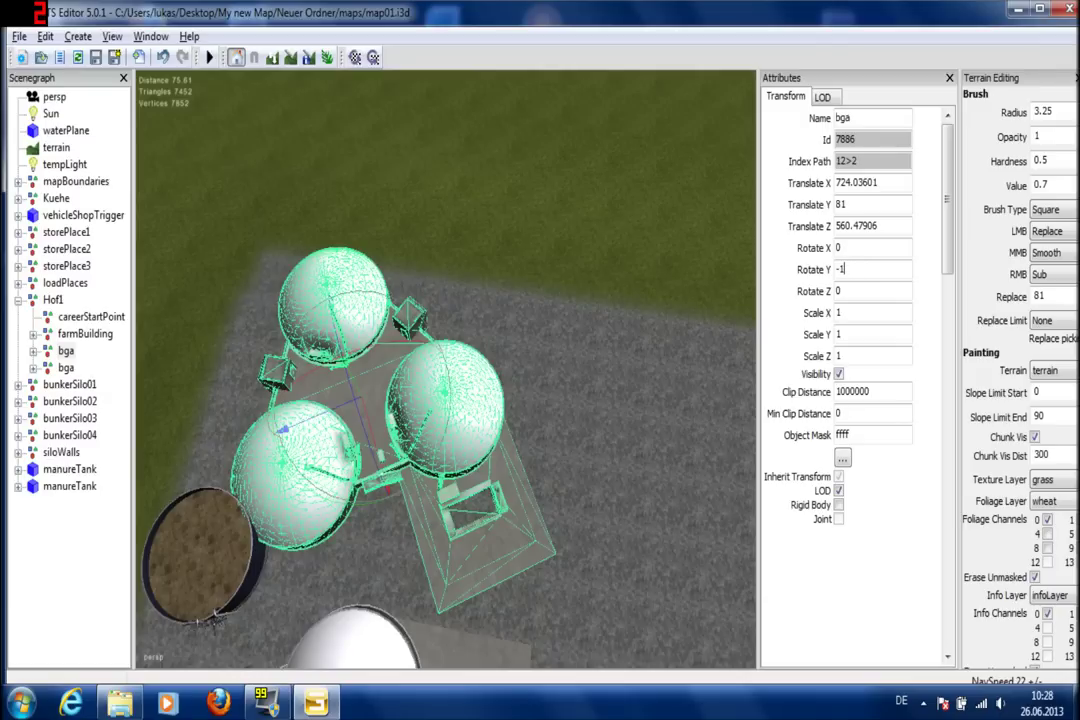
{"action": "key", "text": "Return"}
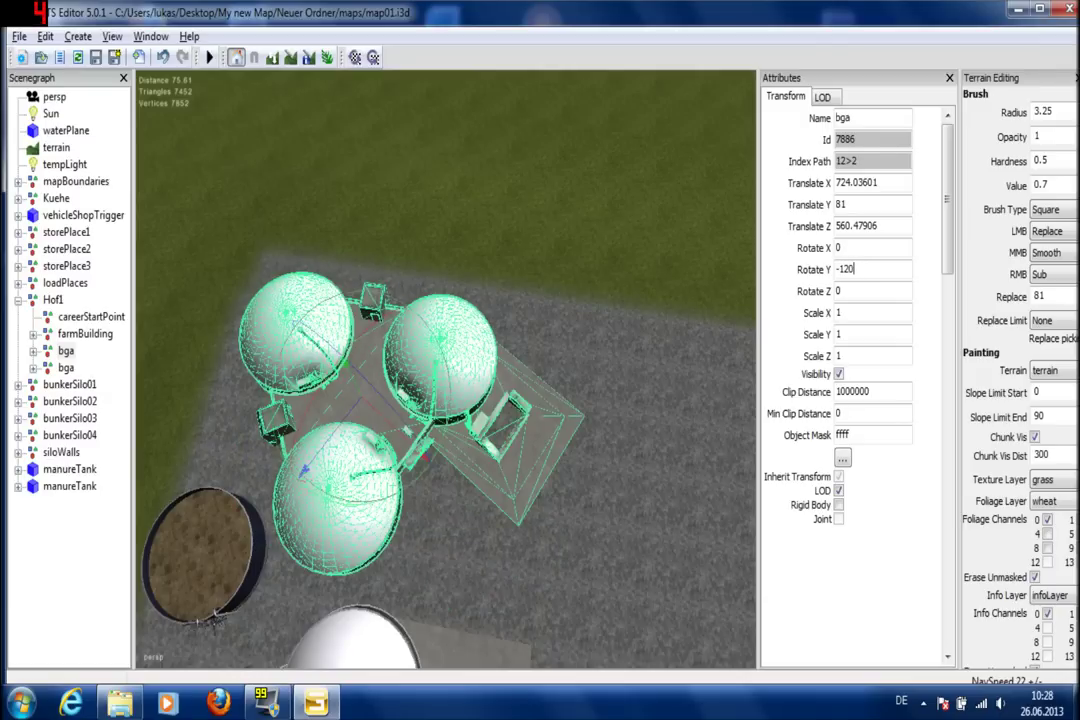
- Move the rotated bga toward the outer corner of the paving, to about X 728.8, Z 563.2
{"action": "middle_click_drag", "start_coordinate": [641, 298], "coordinate": [670, 522], "text": "alt"}
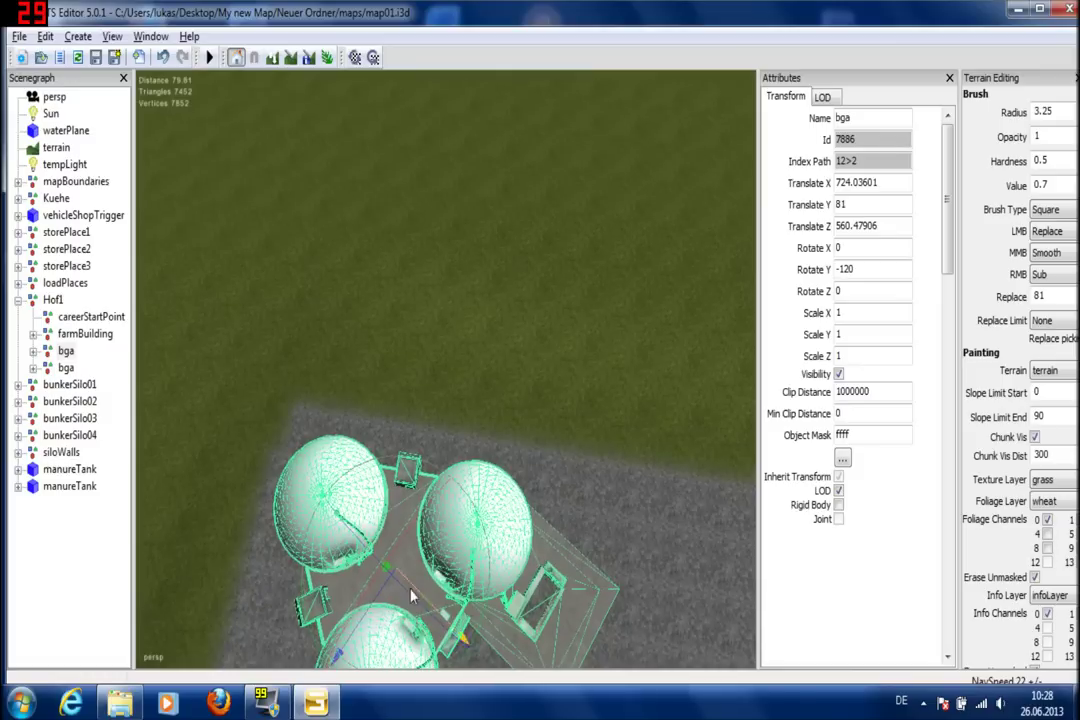
{"action": "left_click_drag", "start_coordinate": [410, 597], "coordinate": [450, 549]}
{"action": "middle_click_drag", "start_coordinate": [578, 501], "coordinate": [229, 673], "text": "alt"}
{"action": "middle_click_drag", "start_coordinate": [361, 577], "coordinate": [565, 152]}
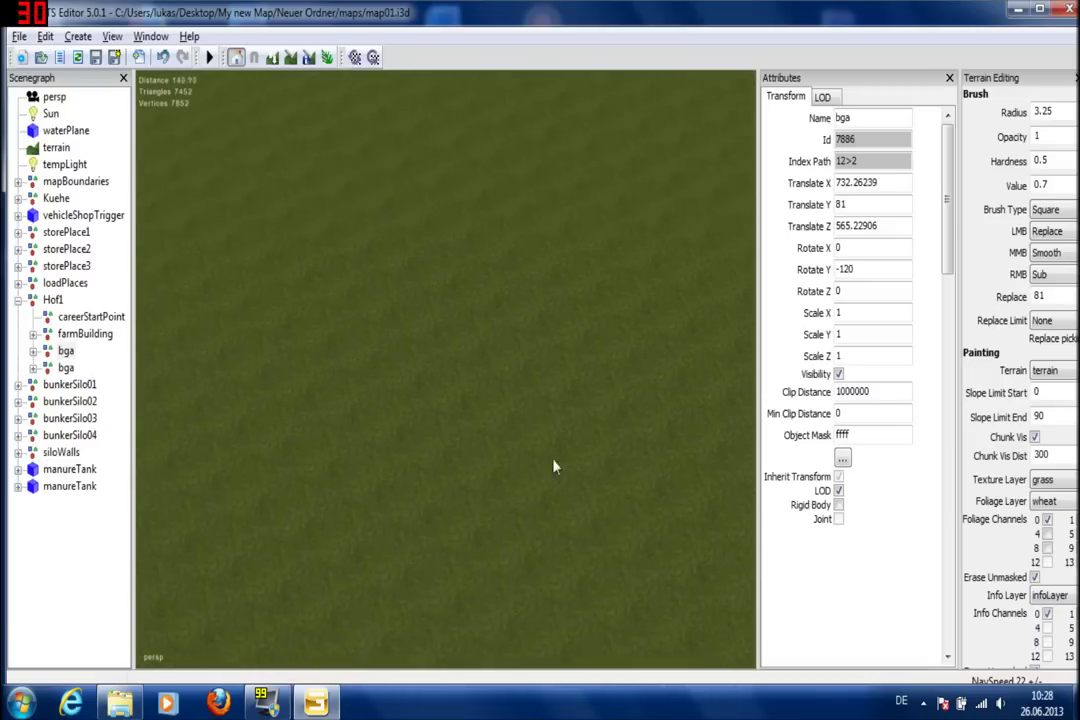
{"action": "middle_click_drag", "start_coordinate": [540, 410], "coordinate": [437, 468]}
{"action": "middle_click_drag", "start_coordinate": [358, 636], "coordinate": [333, 640]}
{"action": "right_click_drag", "start_coordinate": [333, 640], "coordinate": [602, 214]}
{"action": "right_click_drag", "start_coordinate": [741, 116], "coordinate": [337, 478], "text": "alt"}
{"action": "middle_click_drag", "start_coordinate": [338, 479], "coordinate": [160, 519]}
{"action": "left_click_drag", "start_coordinate": [176, 496], "coordinate": [134, 431]}
- Try Y rotations of -125, -115, -117 and -118 on the farther bga, then restore -120
{"action": "left_click", "coordinate": [895, 267]}
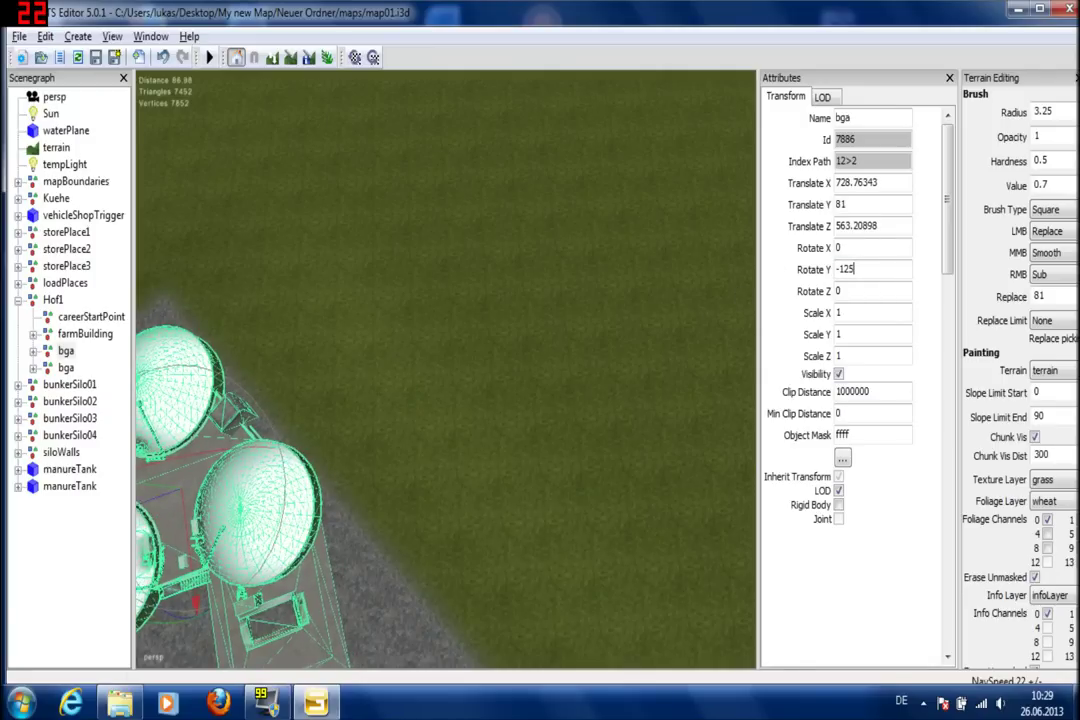
{"action": "key", "text": "Return"}
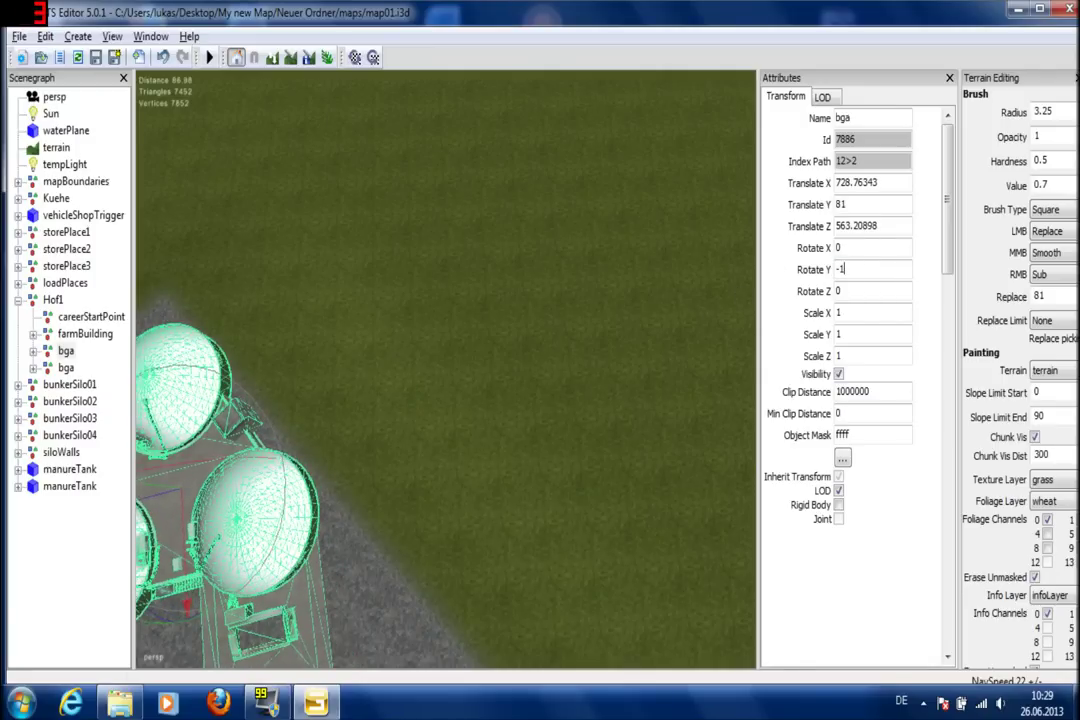
{"action": "type", "text": "5"}
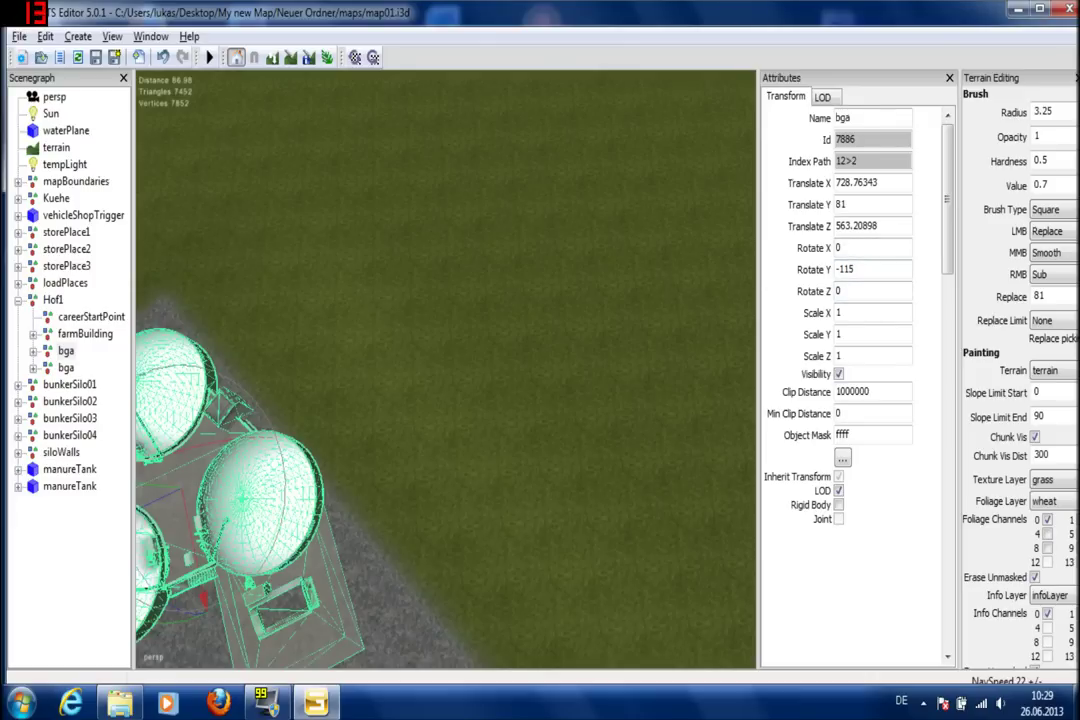
{"action": "key", "text": "BackSpace"}
{"action": "type", "text": "7"}
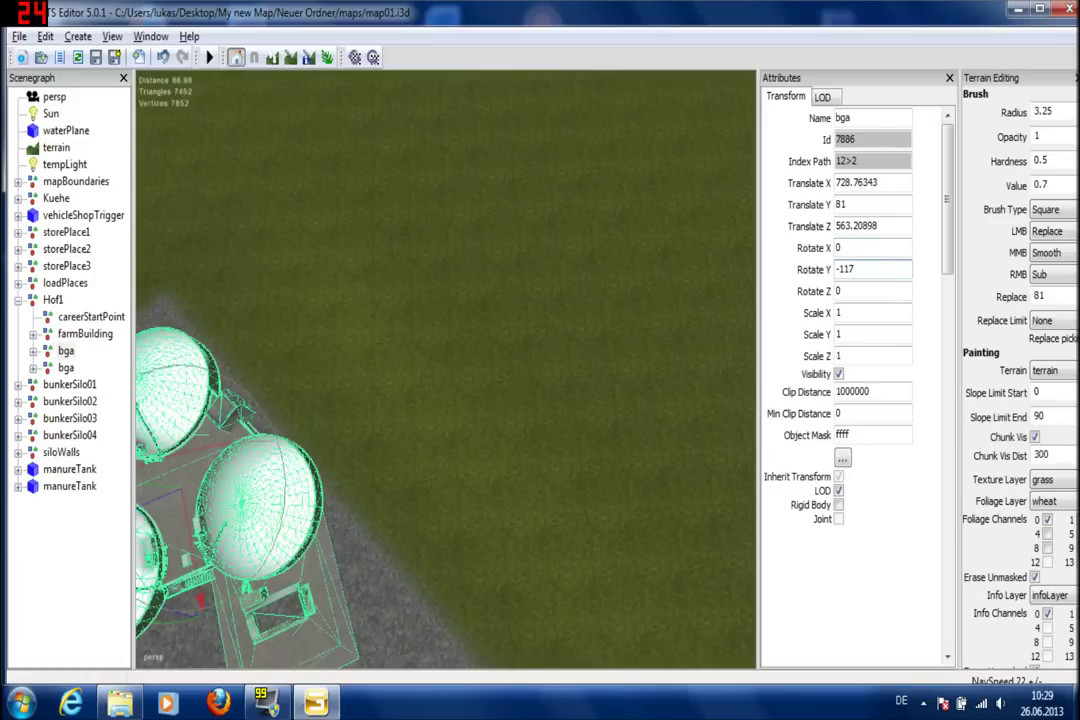
{"action": "type", "text": "8"}
{"action": "key", "text": "Return"}
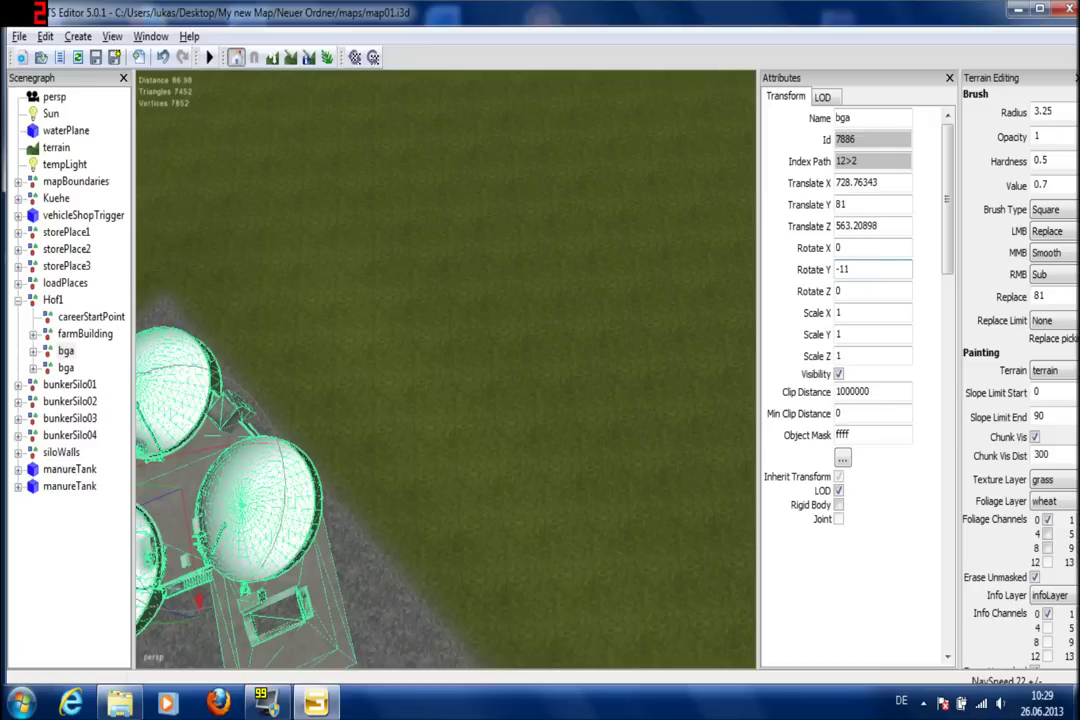
{"action": "key", "text": "Return"}
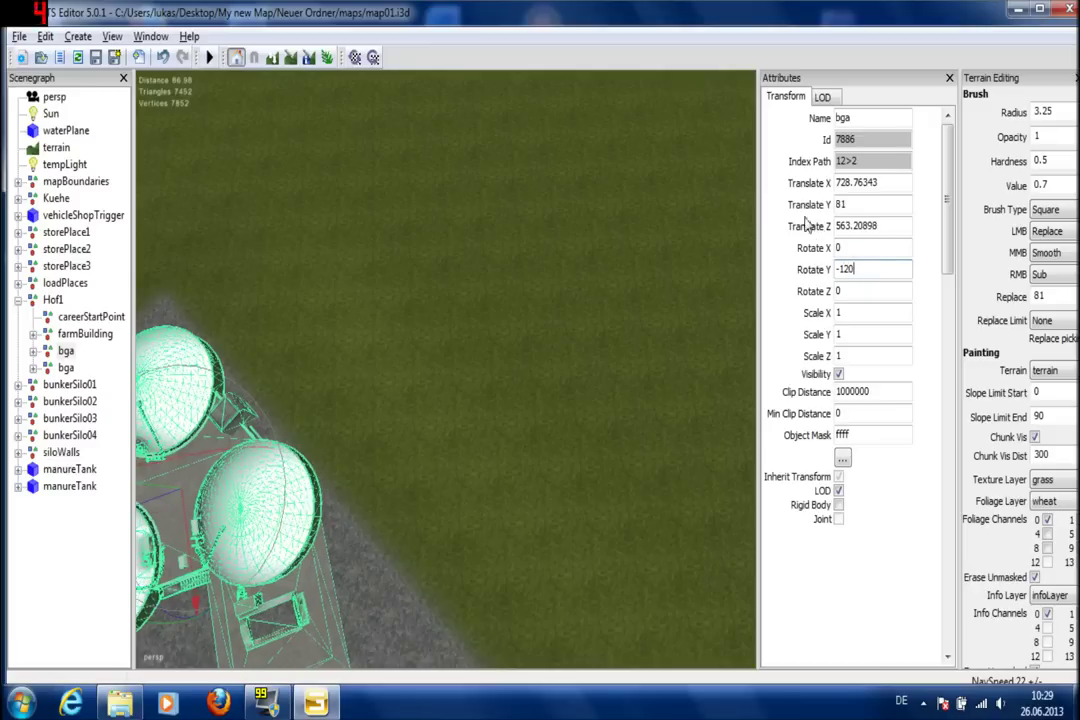
- Switch on terrain sculpting and set the brush radius to 4
{"action": "middle_click_drag", "start_coordinate": [483, 424], "coordinate": [750, 206], "text": "alt"}
{"action": "middle_click_drag", "start_coordinate": [466, 444], "coordinate": [341, 680], "text": "alt"}
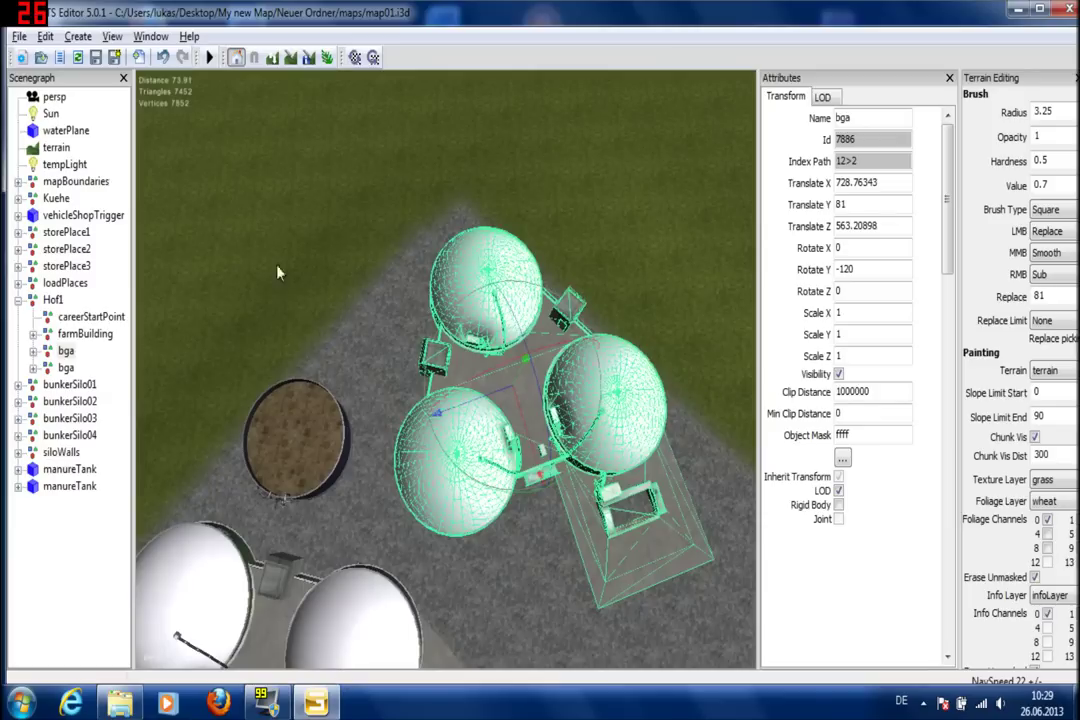
{"action": "left_click", "coordinate": [232, 56]}
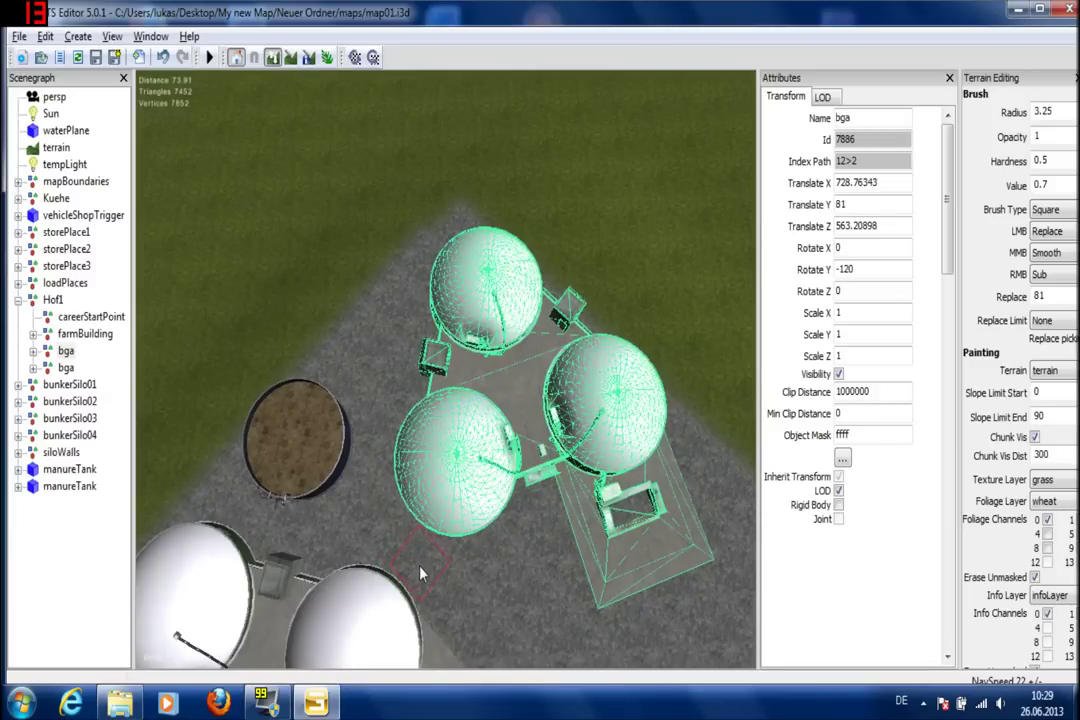
{"action": "scroll", "coordinate": [420, 573], "scroll_direction": "up", "scroll_amount": 1}
- Move the farther bga closer to the second manureTank, to about X 731.2, Z 558.2
{"action": "middle_click_drag", "start_coordinate": [505, 306], "coordinate": [365, 345], "text": "alt"}
{"action": "left_click_drag", "start_coordinate": [344, 439], "coordinate": [361, 436]}
{"action": "middle_click_drag", "start_coordinate": [431, 446], "coordinate": [242, 538], "text": "alt"}
{"action": "left_click_drag", "start_coordinate": [241, 532], "coordinate": [238, 517]}
{"action": "middle_click_drag", "start_coordinate": [418, 580], "coordinate": [713, 461], "text": "alt"}
{"action": "middle_click_drag", "start_coordinate": [490, 526], "coordinate": [763, 297], "text": "alt"}
{"action": "middle_click_drag", "start_coordinate": [592, 300], "coordinate": [475, 464], "text": "alt"}
{"action": "left_click", "coordinate": [272, 57]}
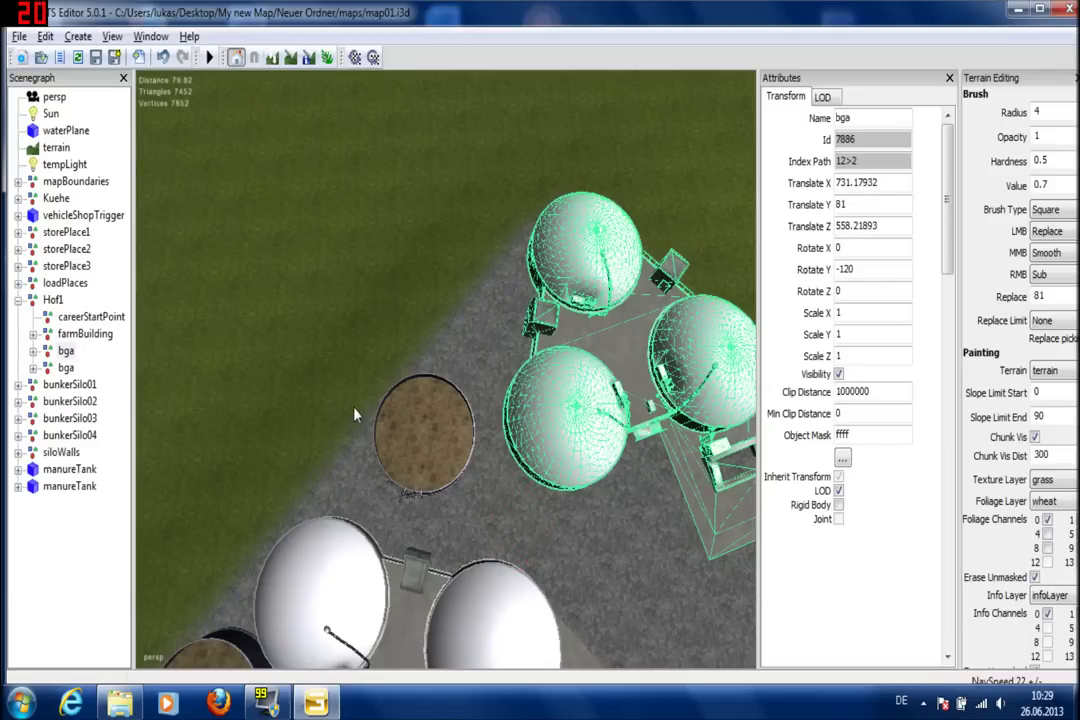
- Set the Y rotation of the second manureTank, between the two biogas plants, to 220
{"action": "left_click", "coordinate": [72, 486]}
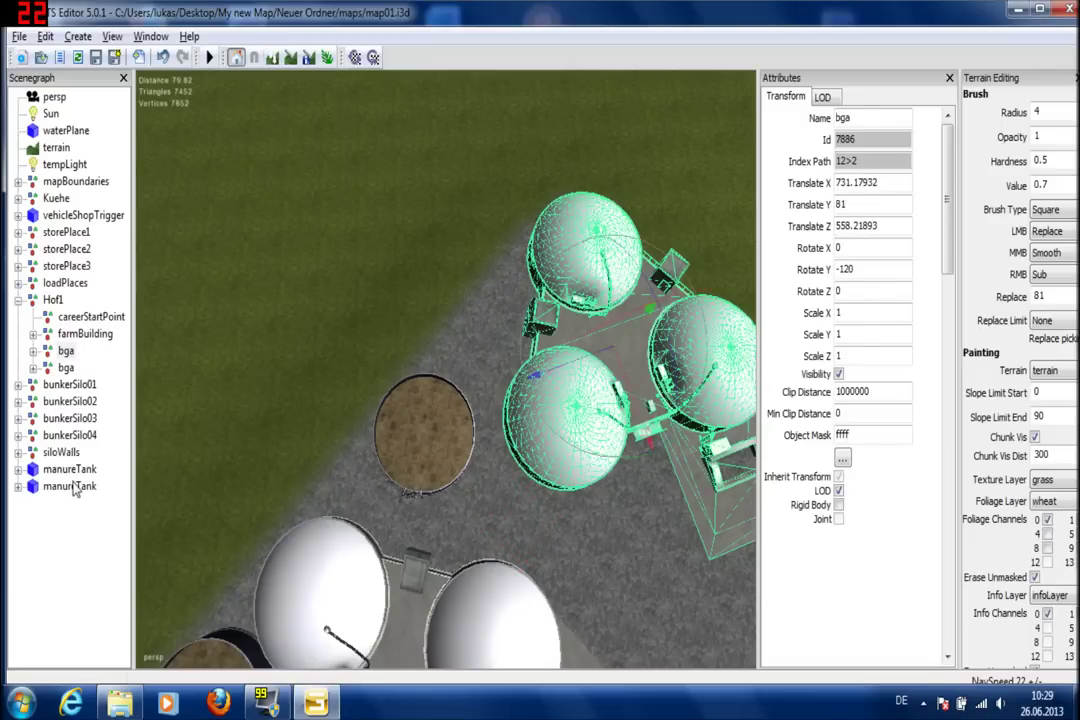
{"action": "left_click", "coordinate": [878, 269]}
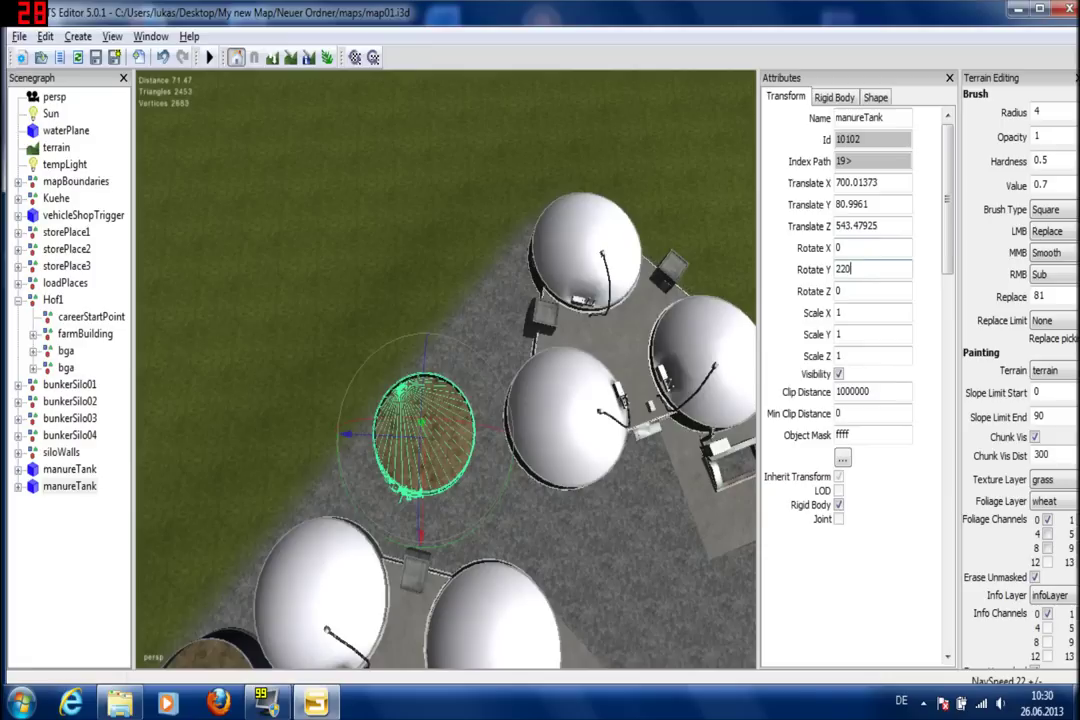
{"action": "type", "text": "50"}
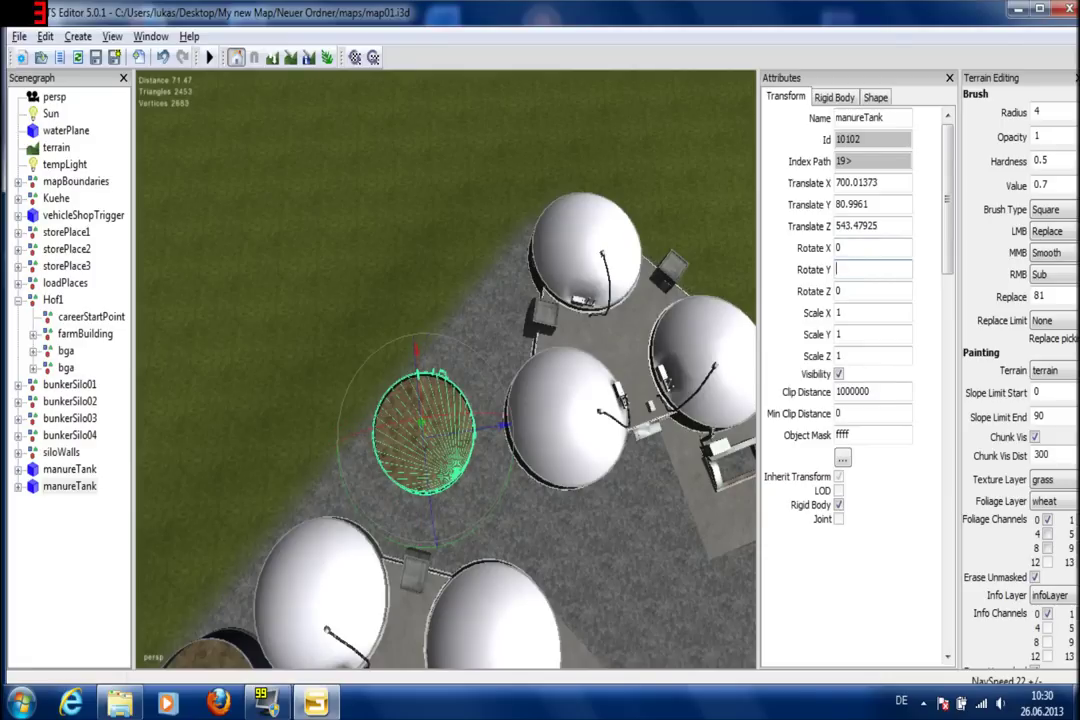
{"action": "key", "text": "Return"}
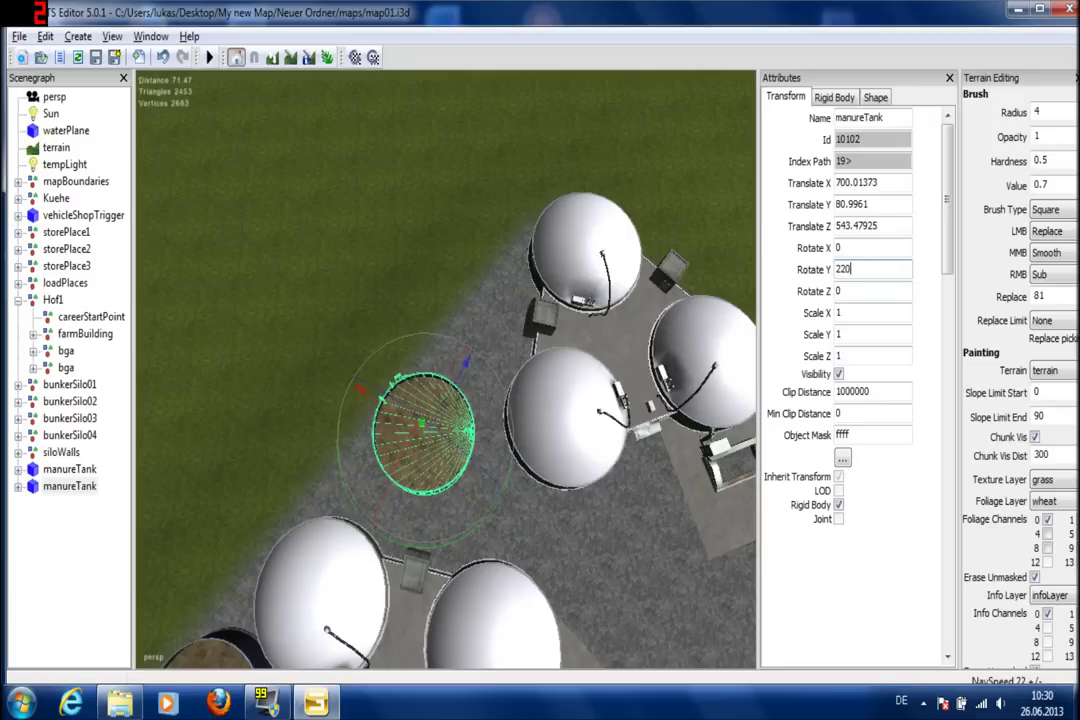
{"action": "key", "text": "Return"}
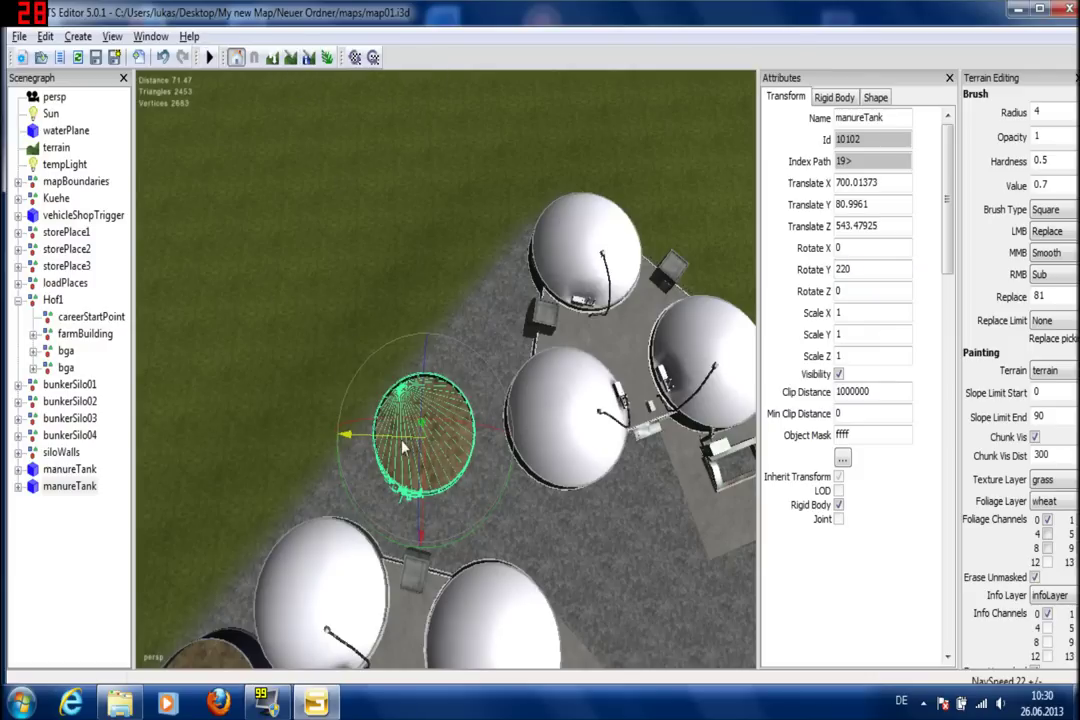
- Move the second manureTank in front of the farther bga, beside its concrete apron, to about X 712.8, Z 576.3
{"action": "left_click_drag", "start_coordinate": [403, 452], "coordinate": [584, 542]}
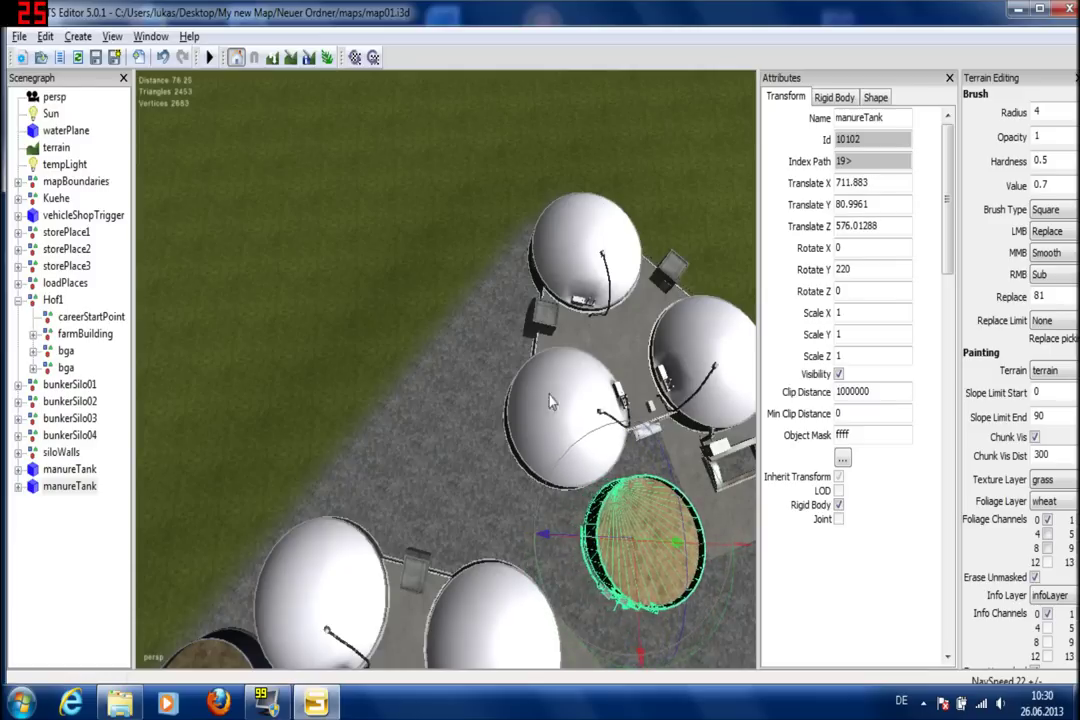
{"action": "middle_click_drag", "start_coordinate": [565, 490], "coordinate": [147, 448], "text": "alt"}
{"action": "middle_click_drag", "start_coordinate": [444, 566], "coordinate": [495, 588], "text": "alt"}
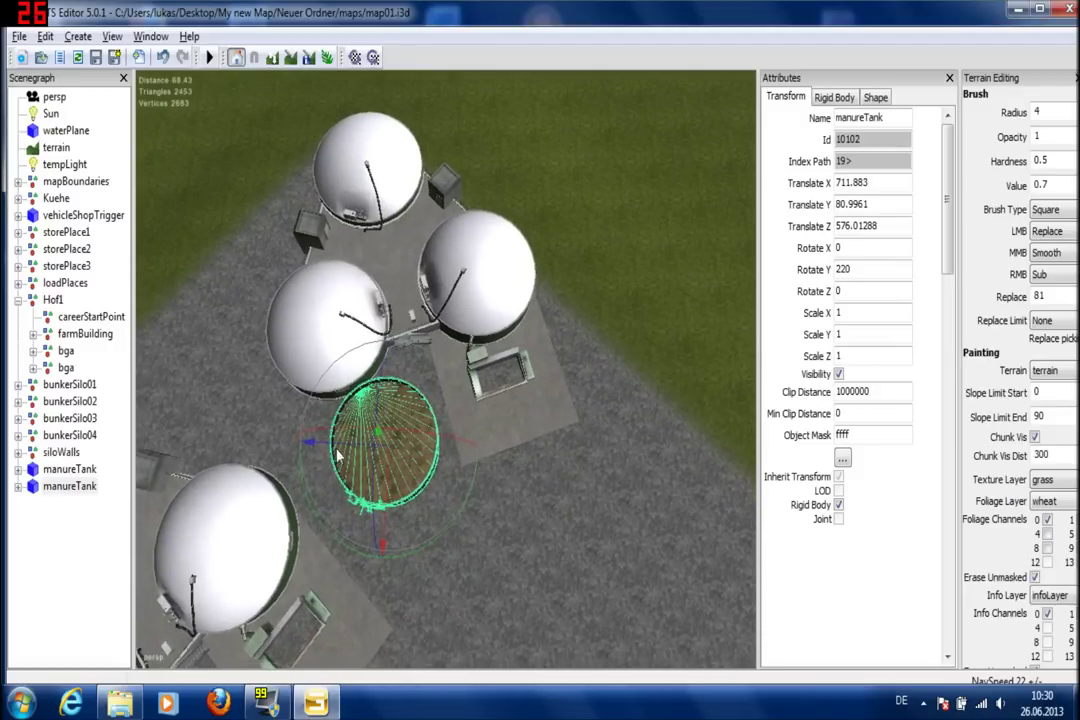
{"action": "left_click_drag", "start_coordinate": [390, 470], "coordinate": [282, 441]}
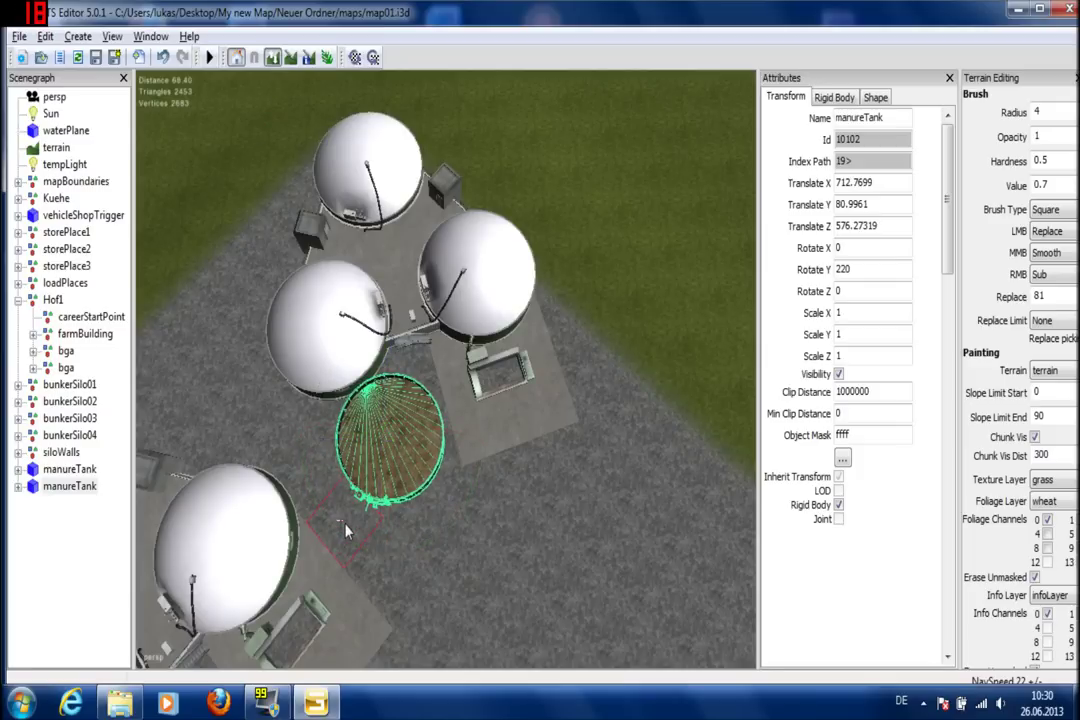
- Switch to terrain sculpting and try a round brush of radius 12 on the paving between the two plants
{"action": "scroll", "coordinate": [346, 541], "scroll_direction": "up", "scroll_amount": 1}
{"action": "scroll", "coordinate": [345, 542], "scroll_direction": "down", "scroll_amount": 2, "text": "ctrl"}
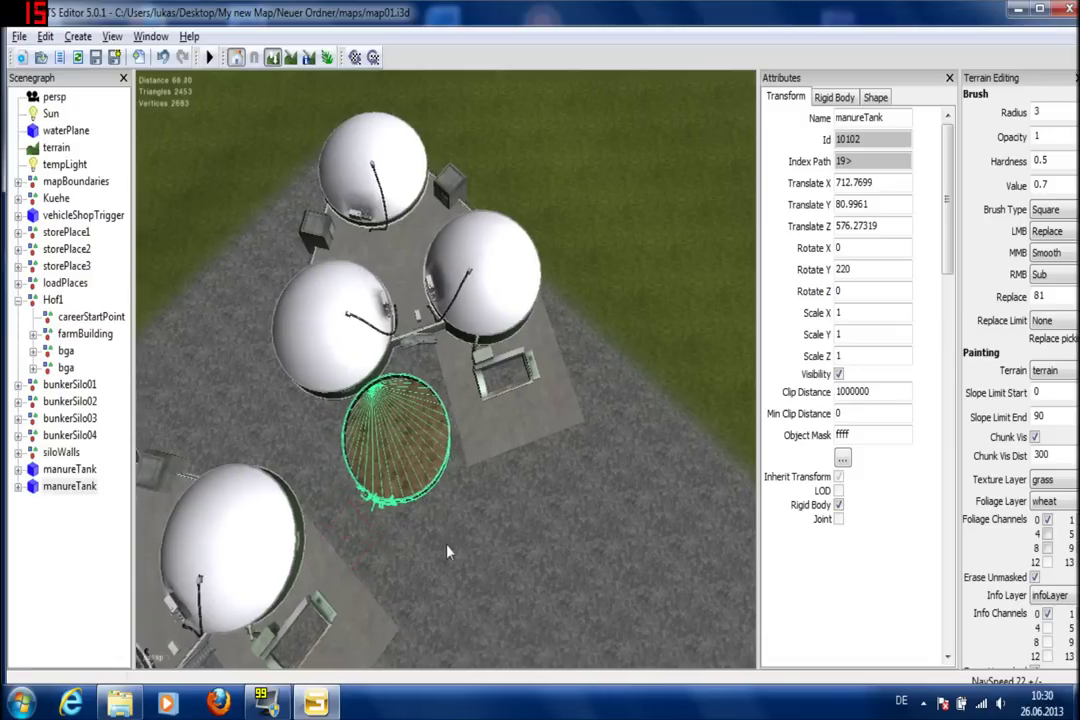
{"action": "middle_click_drag", "start_coordinate": [348, 553], "coordinate": [722, 547]}
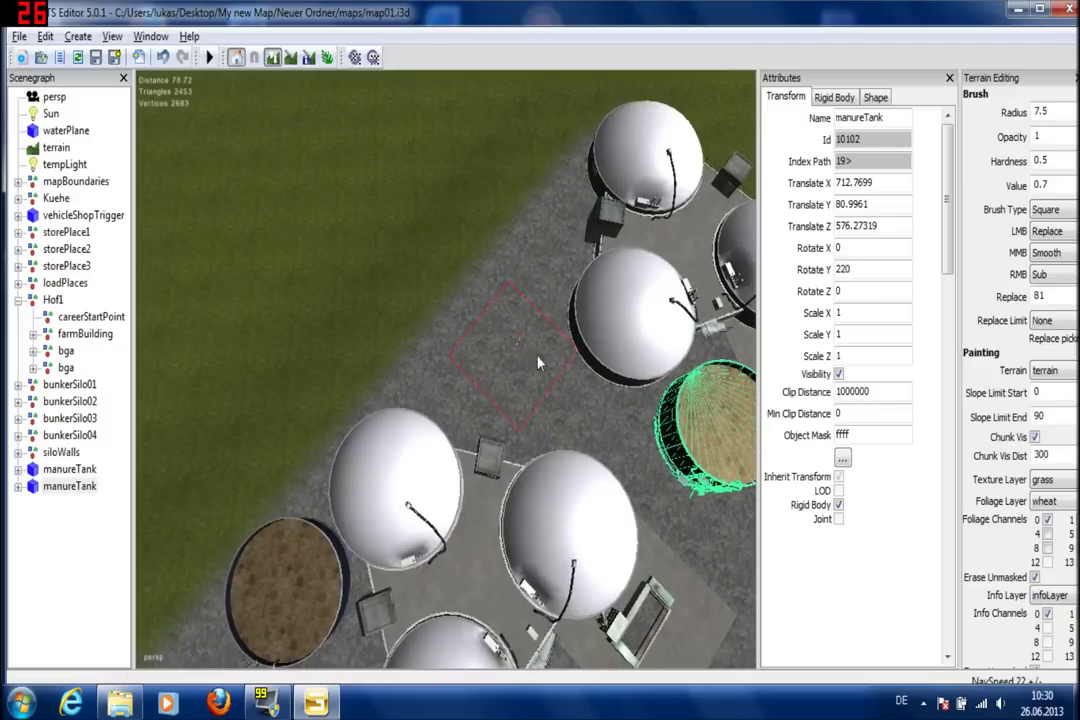
{"action": "left_click", "coordinate": [1048, 210]}
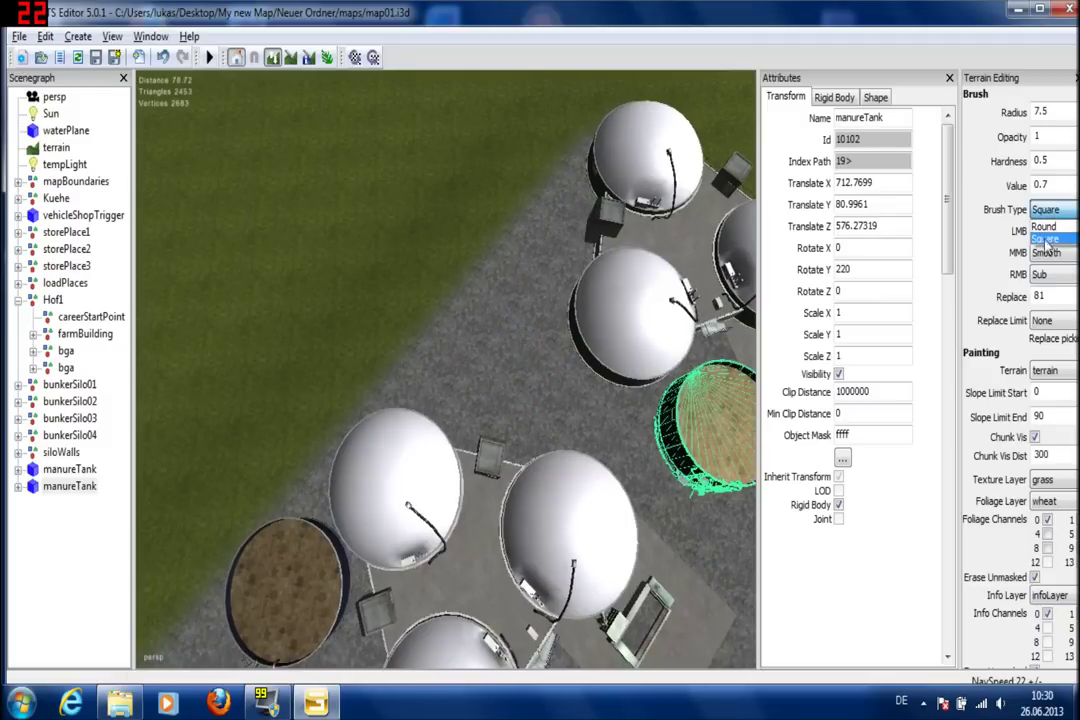
{"action": "left_click", "coordinate": [1046, 228]}
{"action": "scroll", "coordinate": [500, 365], "scroll_direction": "up", "scroll_amount": 10, "text": "ctrl"}
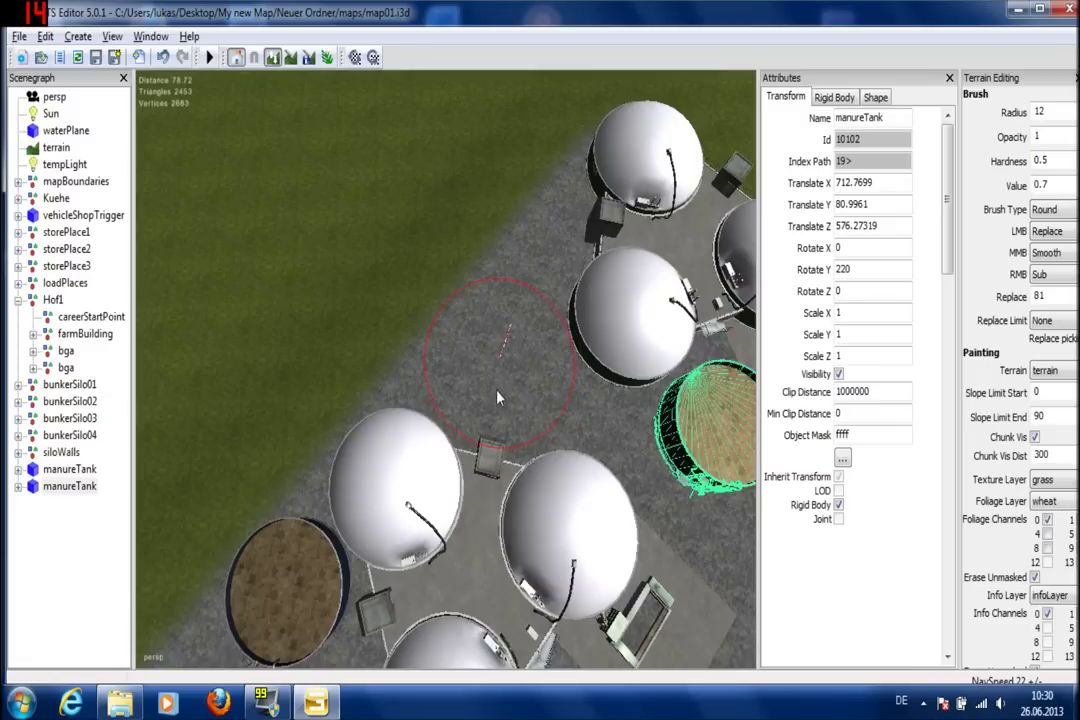
{"action": "mouse_move", "coordinate": [501, 397]}
{"action": "middle_mouse_down", "text": "alt"}
{"action": "mouse_move", "coordinate": [534, 353]}
{"action": "mouse_move", "coordinate": [590, 358]}
{"action": "mouse_move", "coordinate": [386, 301]}
{"action": "mouse_move", "coordinate": [412, 357]}
{"action": "mouse_move", "coordinate": [232, 356]}
{"action": "middle_mouse_up", "text": "alt"}
{"action": "scroll", "coordinate": [518, 361], "scroll_direction": "up", "scroll_amount": 6, "text": "ctrl"}
{"action": "scroll", "coordinate": [535, 375], "scroll_direction": "up", "scroll_amount": 1}
{"action": "scroll", "coordinate": [454, 432], "scroll_direction": "down", "scroll_amount": 4}
{"action": "scroll", "coordinate": [475, 428], "scroll_direction": "down", "scroll_amount": 3, "text": "ctrl"}
- Lower the terrain inside the nearer bga's feed pit using a square brush of radius 2 and replace height 78
{"action": "left_click", "coordinate": [1049, 213]}
{"action": "left_click", "coordinate": [1051, 243]}
{"action": "right_click_drag", "start_coordinate": [598, 494], "coordinate": [585, 218], "text": "alt"}
{"action": "middle_click_drag", "start_coordinate": [591, 311], "coordinate": [526, 350], "text": "alt"}
{"action": "scroll", "coordinate": [528, 417], "scroll_direction": "down", "scroll_amount": 3}
{"action": "scroll", "coordinate": [530, 422], "scroll_direction": "down", "scroll_amount": 5, "text": "ctrl"}
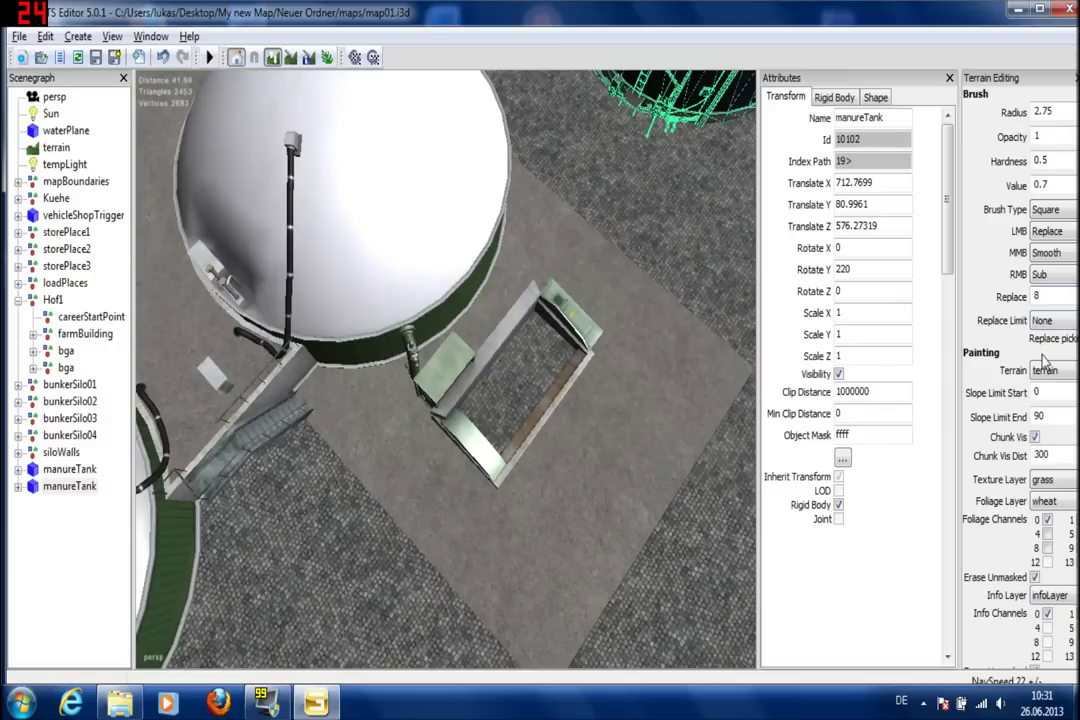
{"action": "type", "text": "78"}
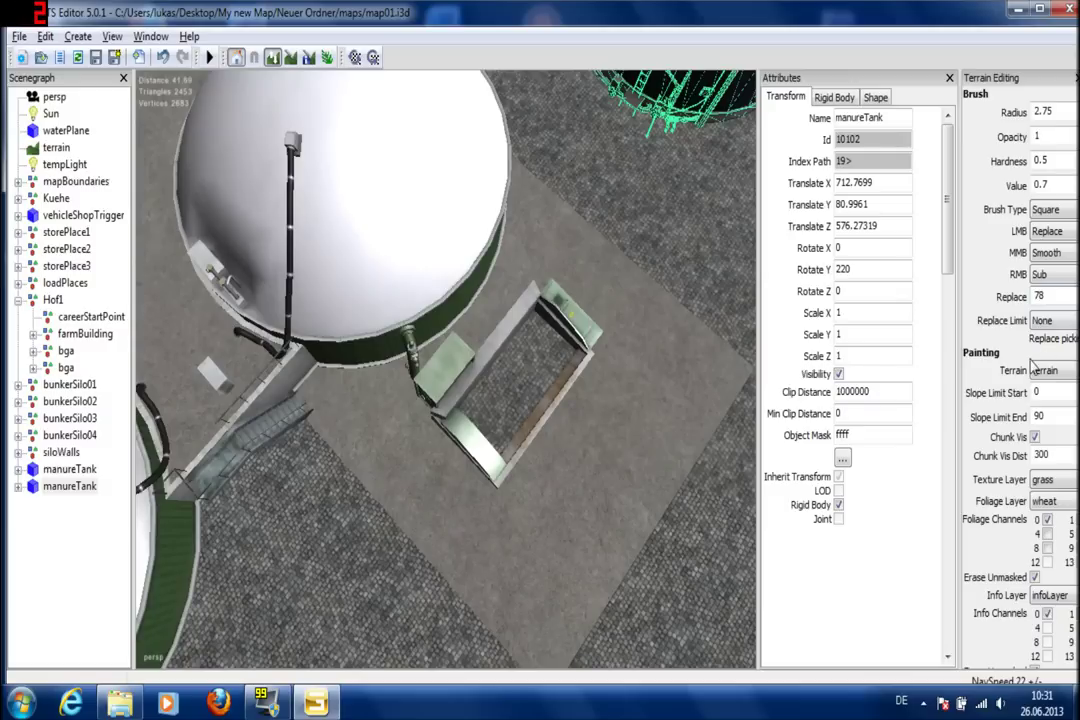
{"action": "scroll", "coordinate": [507, 415], "scroll_direction": "down", "scroll_amount": 2, "text": "ctrl"}
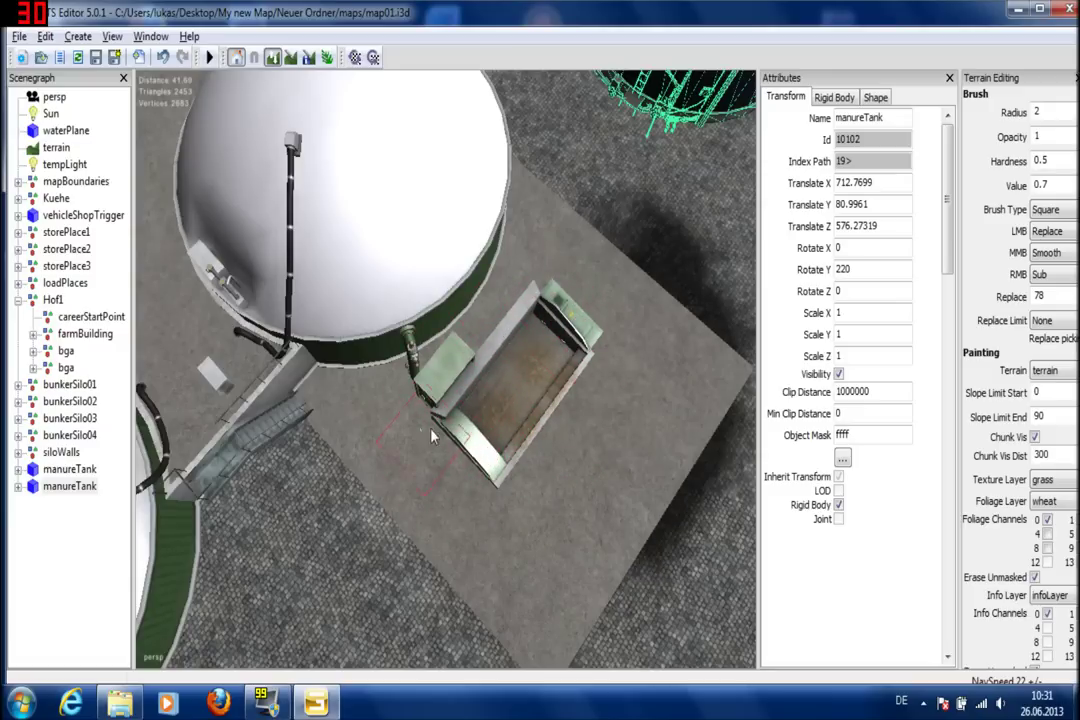
- Lower the terrain inside the farther bga's feed pit to the same replace height of 78
{"action": "middle_click_drag", "start_coordinate": [598, 430], "coordinate": [504, 477], "text": "alt"}
{"action": "left_click_drag", "start_coordinate": [504, 477], "coordinate": [386, 607], "text": "alt"}
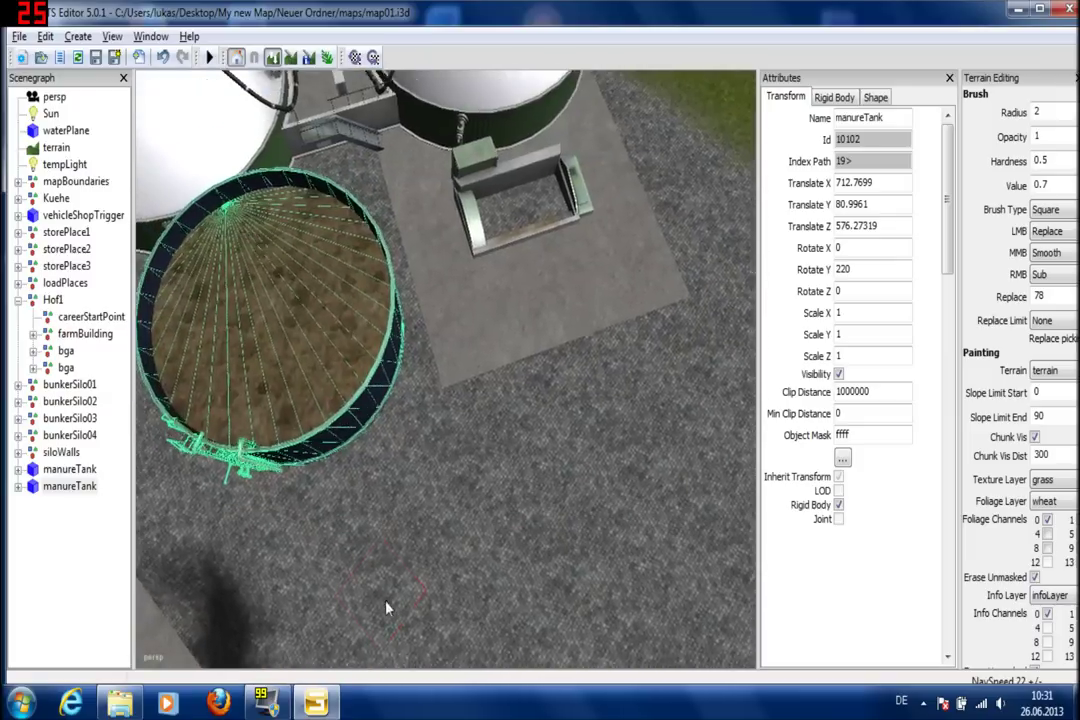
{"action": "middle_click_drag", "start_coordinate": [570, 205], "coordinate": [473, 384], "text": "alt"}
{"action": "right_click_drag", "start_coordinate": [475, 385], "coordinate": [382, 352]}
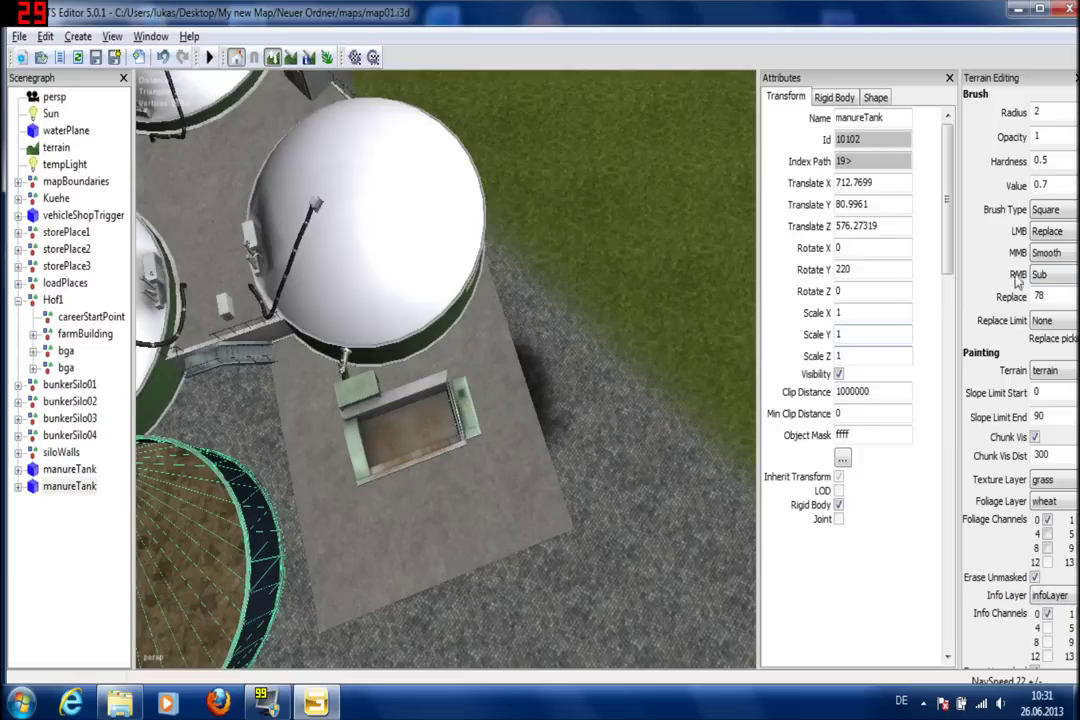
- Level the sunken terrain around the farther bga's feed pit using a round brush, radius 2.25, and replace height 81
{"action": "left_click", "coordinate": [1045, 296]}
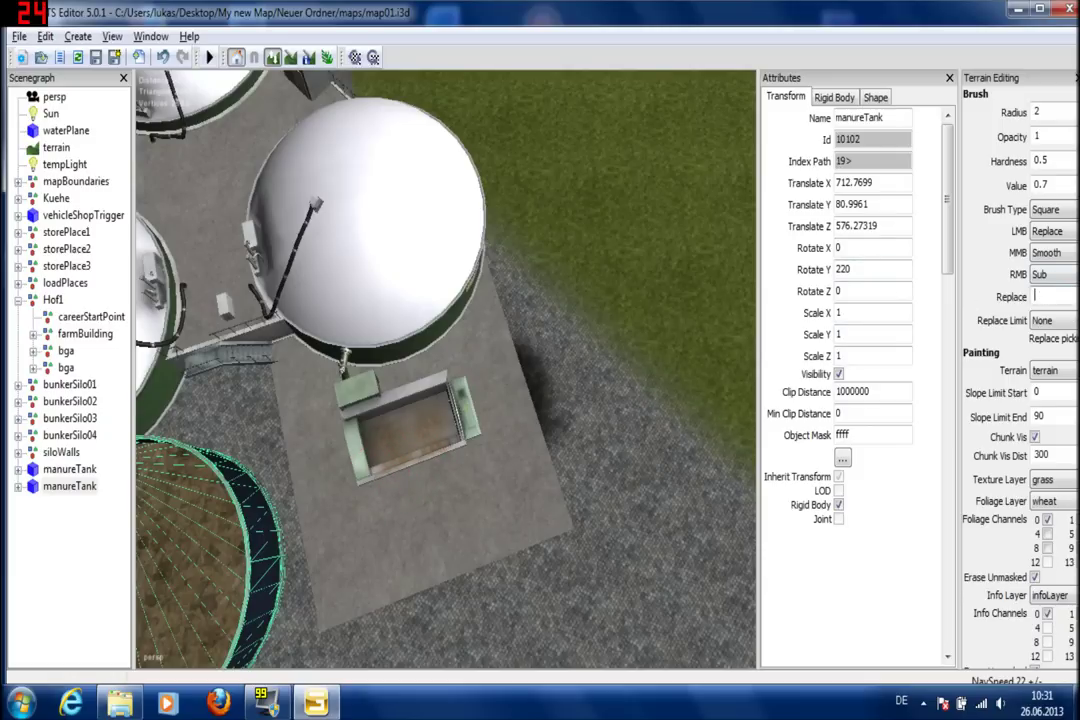
{"action": "type", "text": "81"}
{"action": "left_click", "coordinate": [1046, 209]}
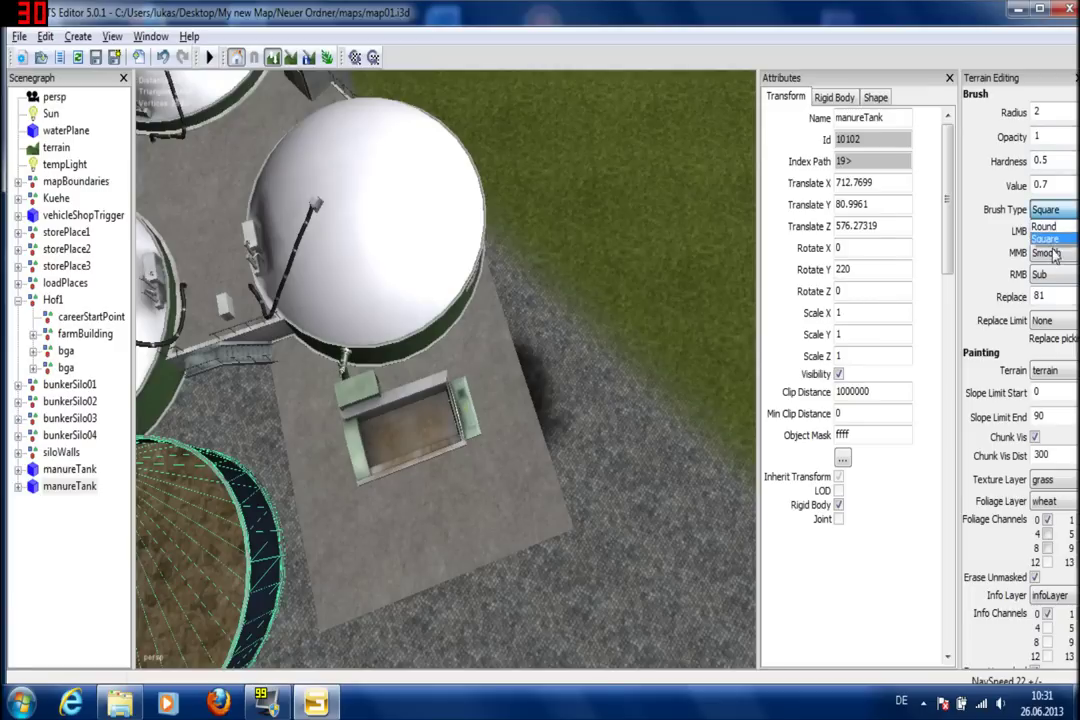
{"action": "left_click", "coordinate": [1043, 227]}
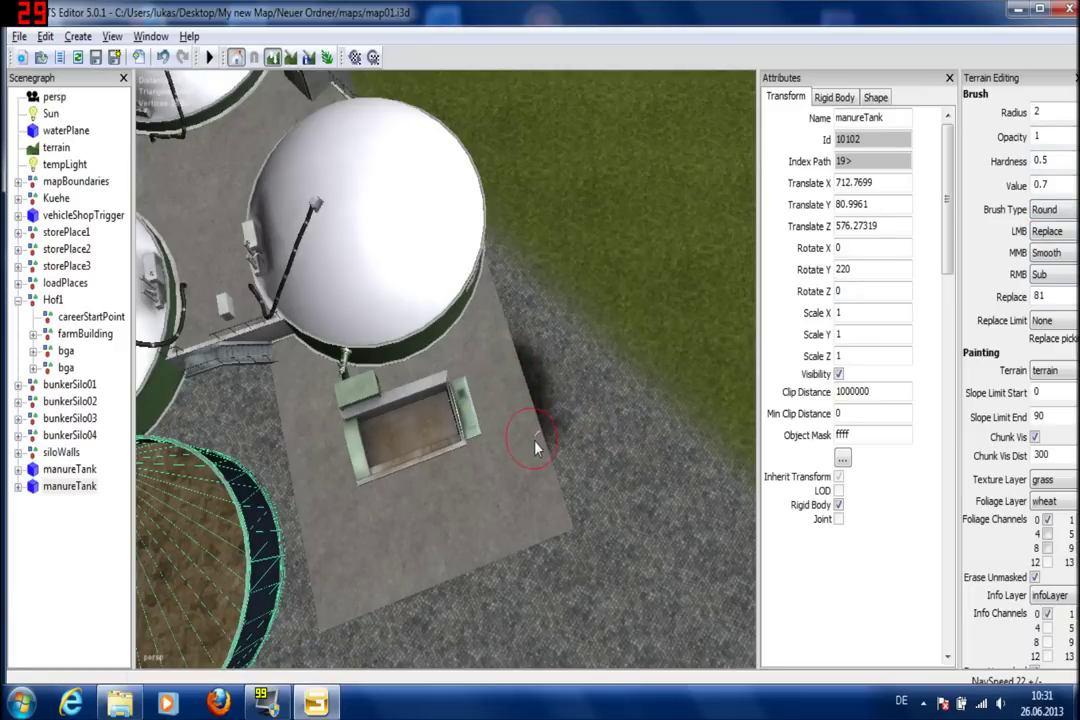
{"action": "scroll", "coordinate": [554, 452], "scroll_direction": "up", "scroll_amount": 1}
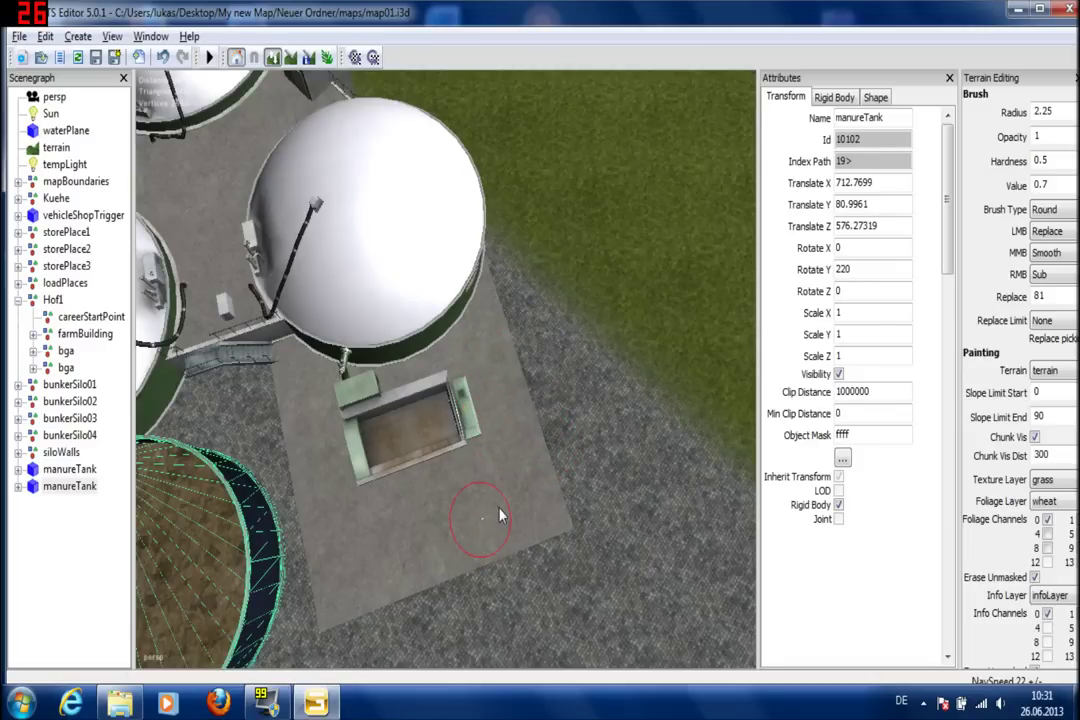
- Switch to the square brush and level the sunken paving around the nearer bga's feed pit at height 81
{"action": "middle_click_drag", "start_coordinate": [592, 528], "coordinate": [762, 373], "text": "alt"}
{"action": "middle_click_drag", "start_coordinate": [440, 563], "coordinate": [410, 468], "text": "alt"}
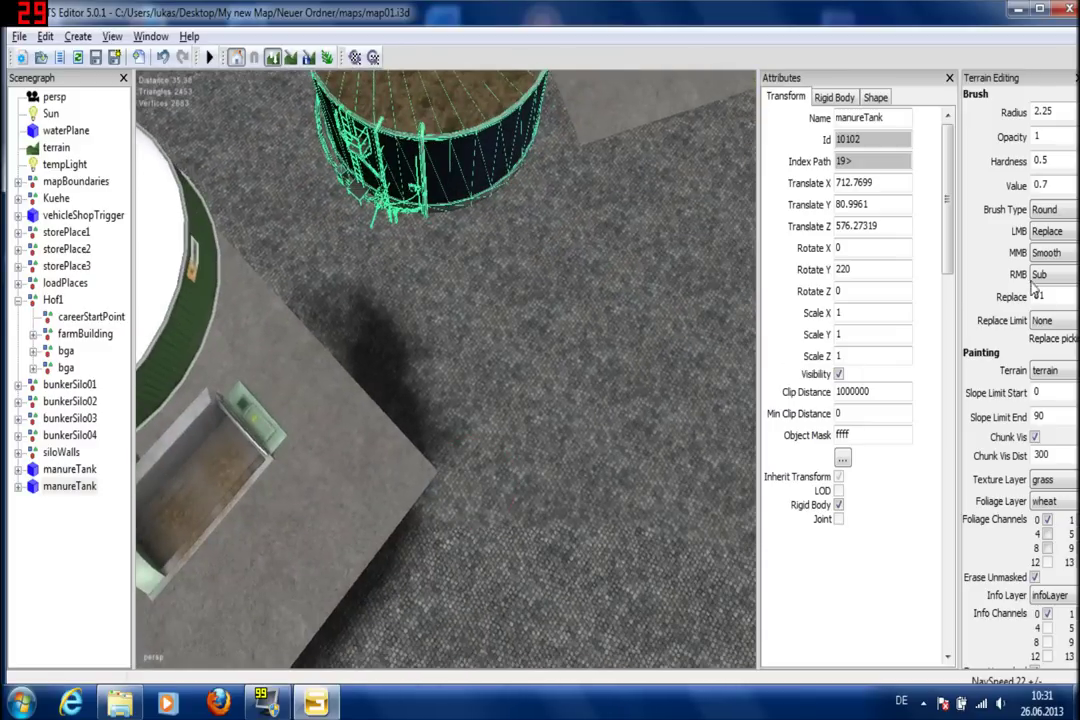
{"action": "left_click", "coordinate": [1045, 209]}
{"action": "left_click", "coordinate": [1045, 231]}
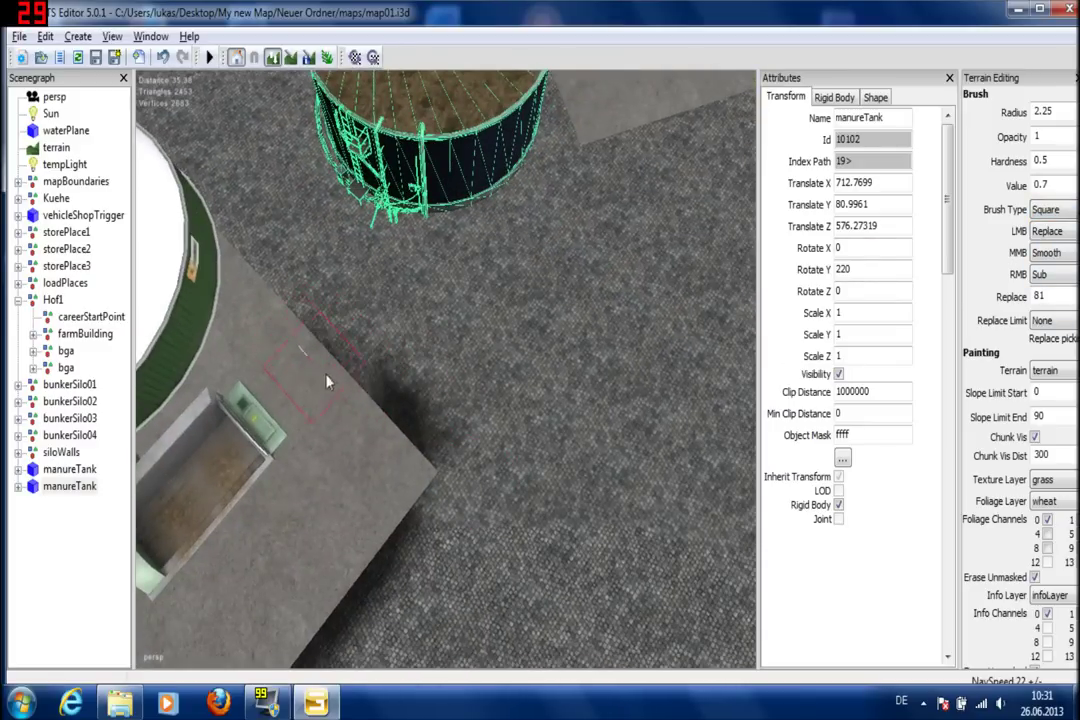
{"action": "middle_click_drag", "start_coordinate": [408, 494], "coordinate": [522, 409], "text": "alt"}
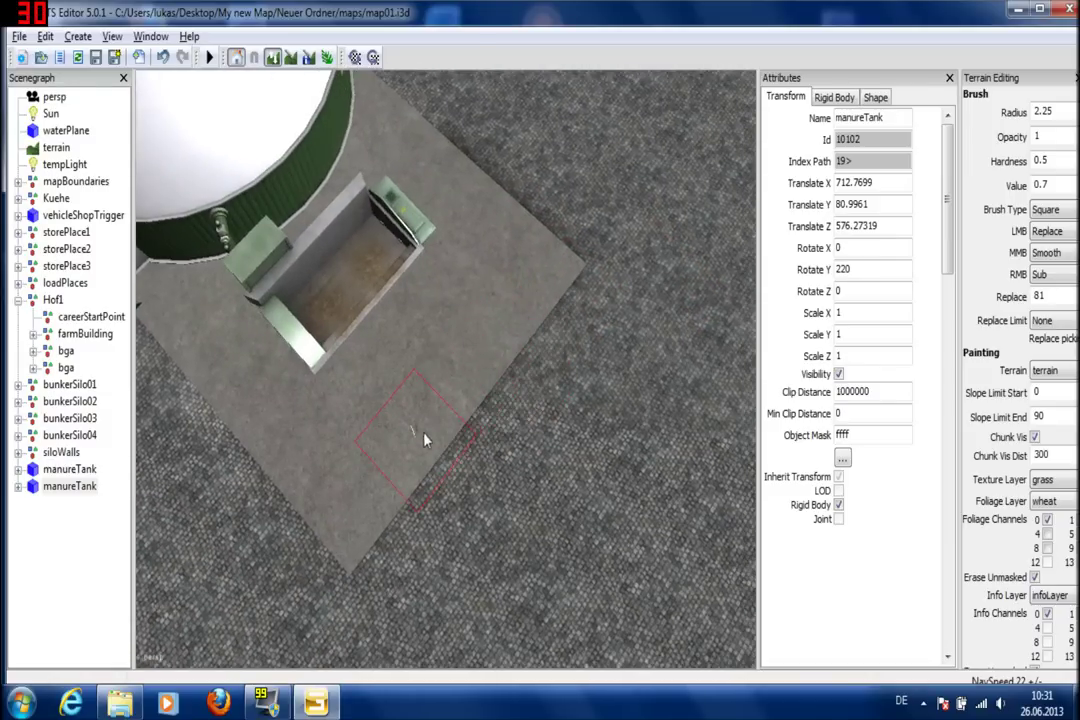
{"action": "key", "text": "w"}
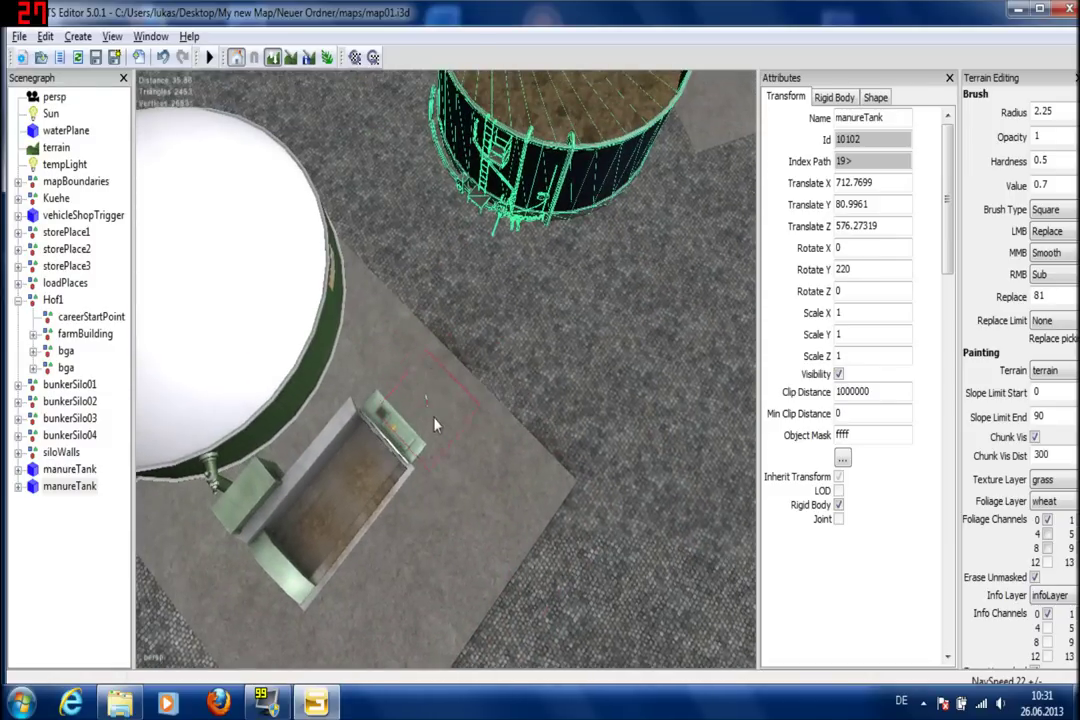
{"action": "key", "text": "s"}
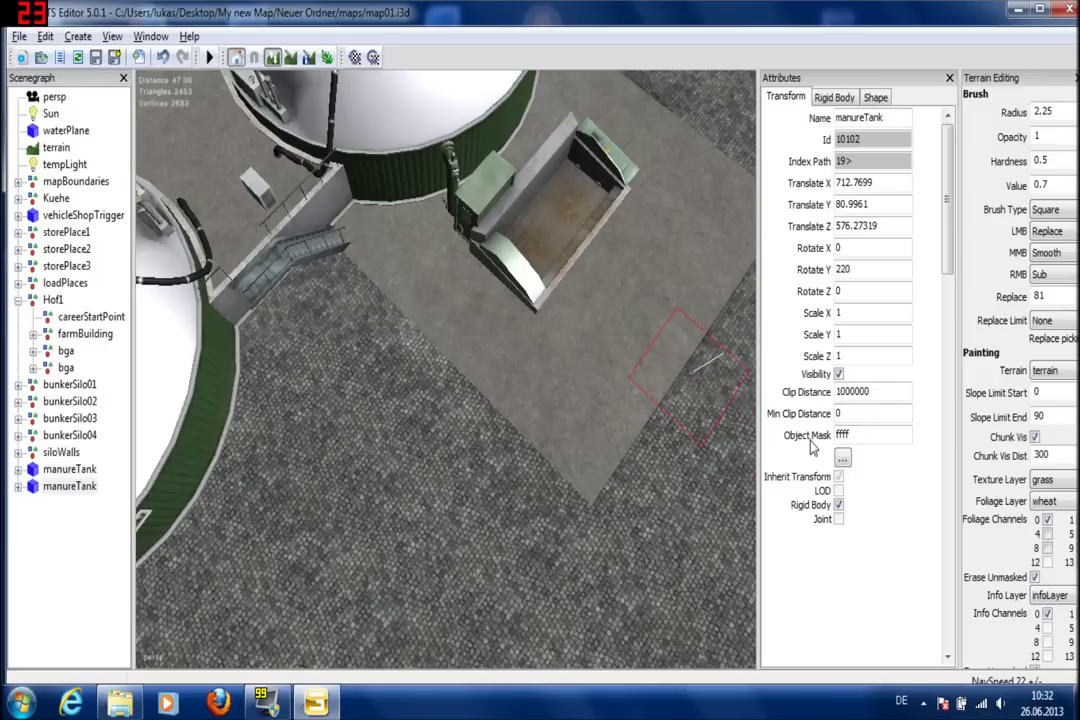
- Look over the yard's biogas plants, manure tanks and bunker silos from above and at ground level
{"action": "left_click_drag", "start_coordinate": [587, 261], "coordinate": [334, 665], "text": "alt"}
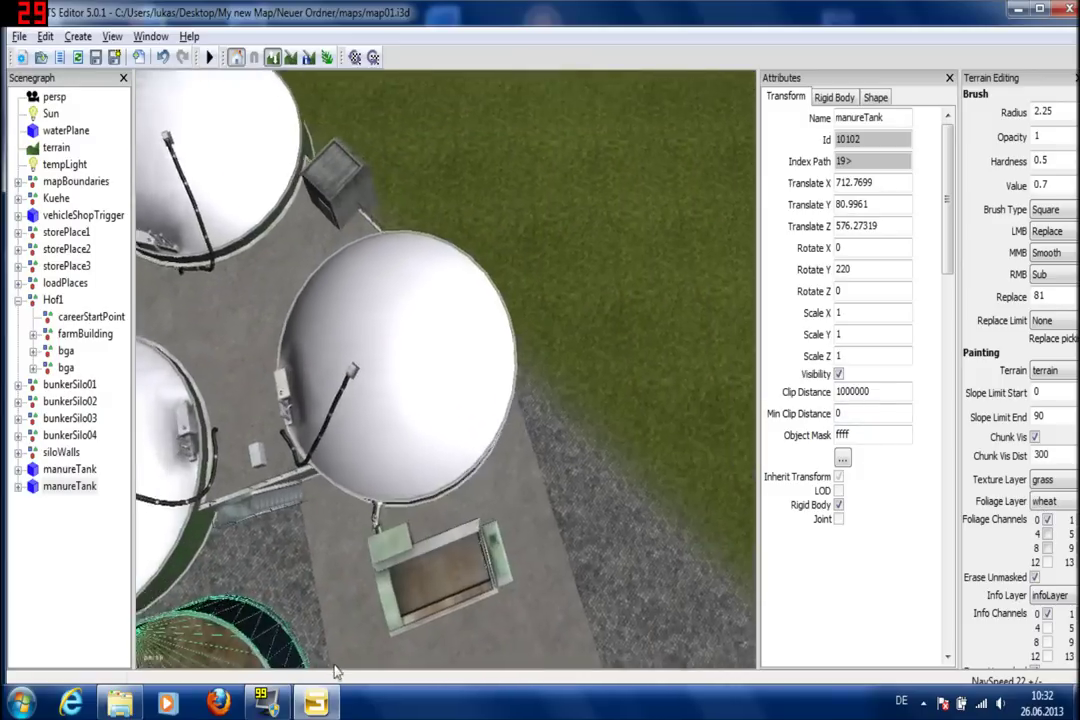
{"action": "scroll", "coordinate": [450, 510], "scroll_direction": "down", "scroll_amount": 10}
{"action": "middle_click_drag", "start_coordinate": [426, 503], "coordinate": [507, 403], "text": "alt"}
{"action": "right_click_drag", "start_coordinate": [508, 402], "coordinate": [456, 187]}
{"action": "left_click_drag", "start_coordinate": [470, 540], "coordinate": [495, 520], "text": "alt"}
{"action": "right_click_drag", "start_coordinate": [492, 520], "coordinate": [638, 277]}
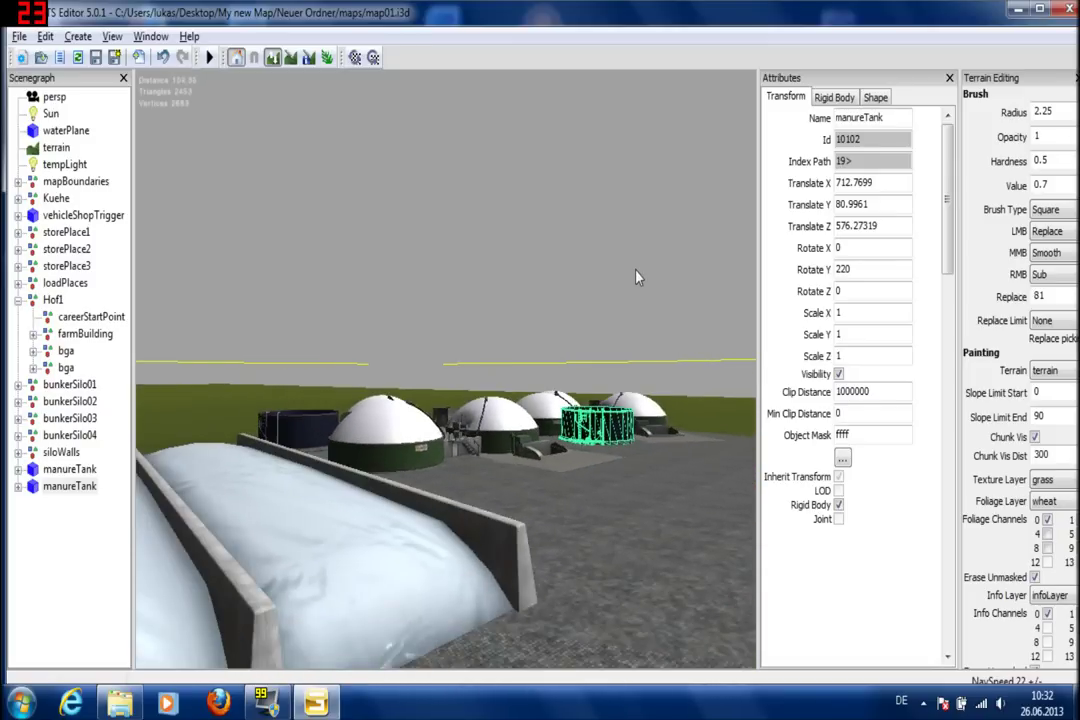